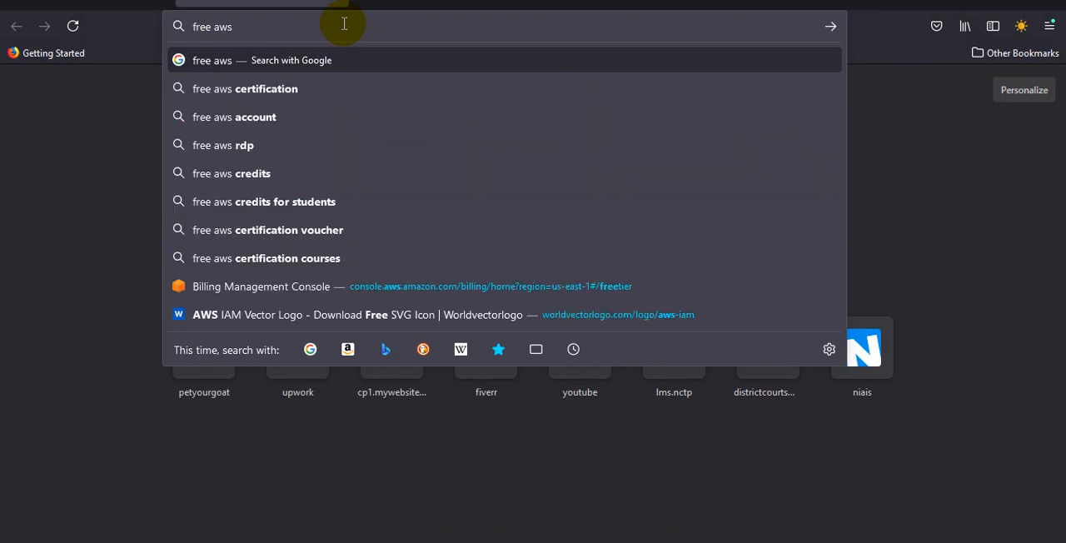
Step: Search the web for "free aws tier" and try to open the Start with a Free Tier Account result in a new tab
{"action": "type", "text": "tier"}
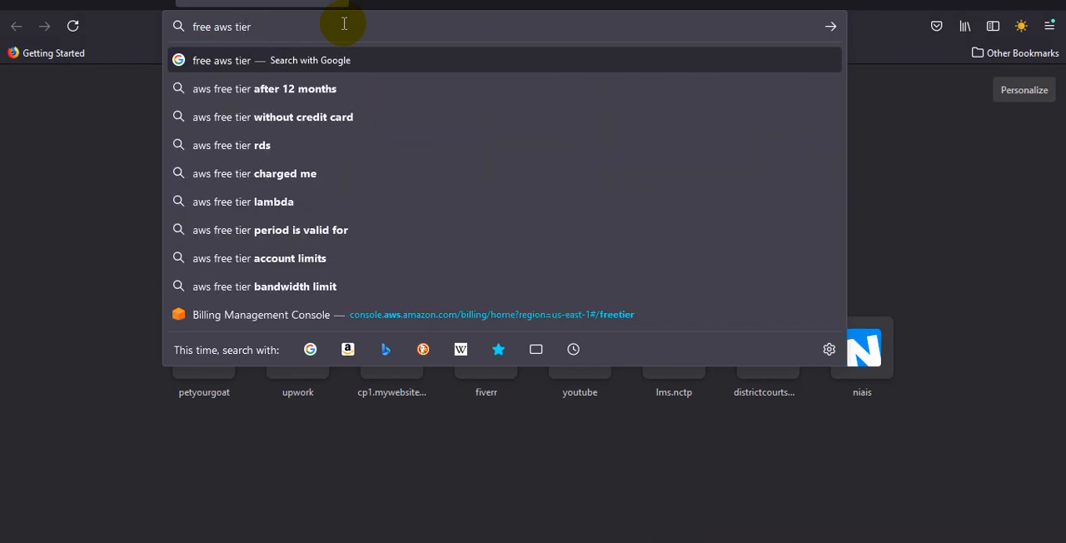
{"action": "key", "text": "Return"}
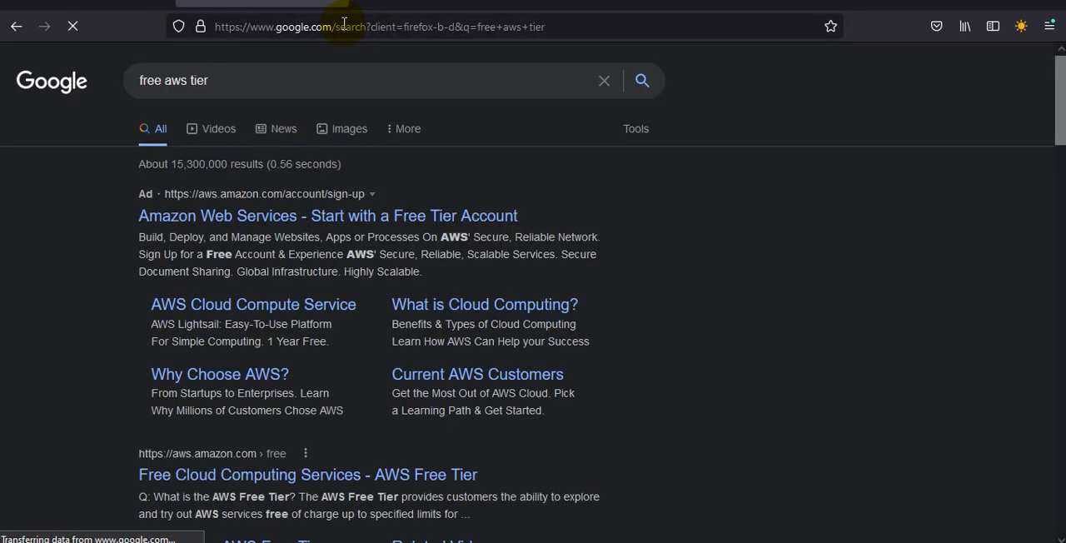
{"action": "left_click", "coordinate": [388, 215]}
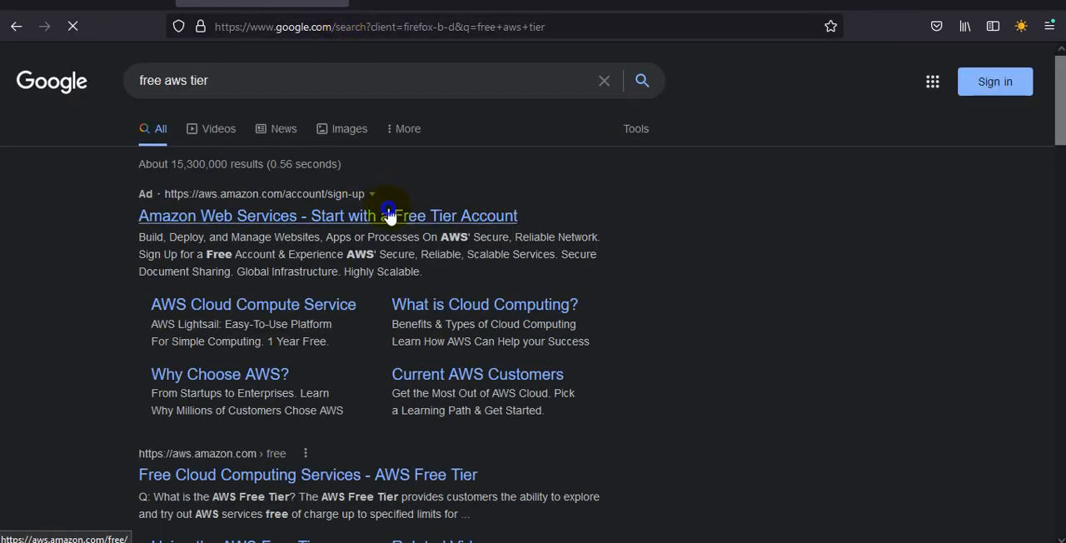
{"action": "right_click", "coordinate": [389, 215]}
{"action": "left_click", "coordinate": [438, 227]}
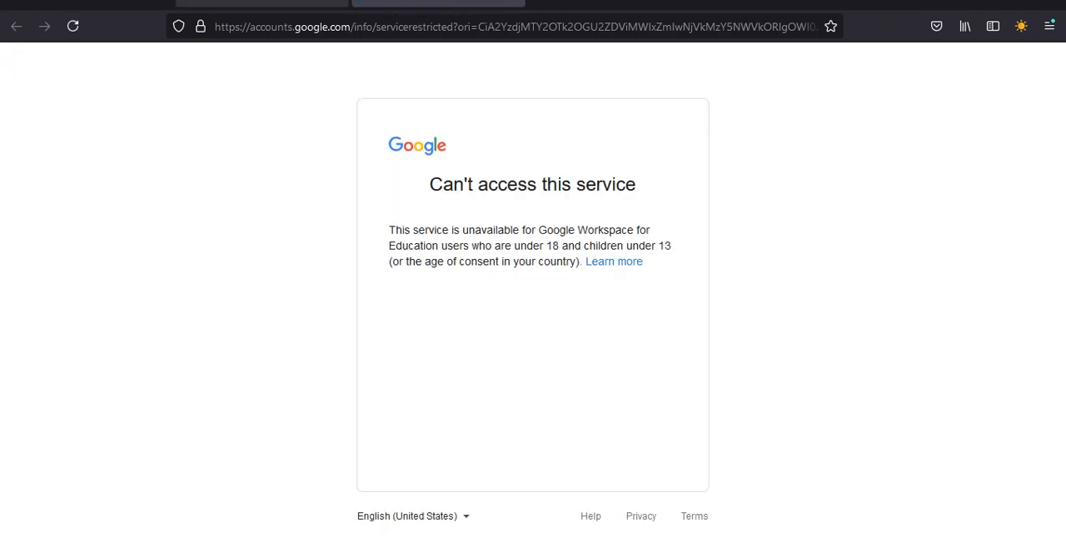
Step: Return to the search results and try opening the AWS Cloud Compute Service link in a new tab
{"action": "left_click", "coordinate": [261, 4]}
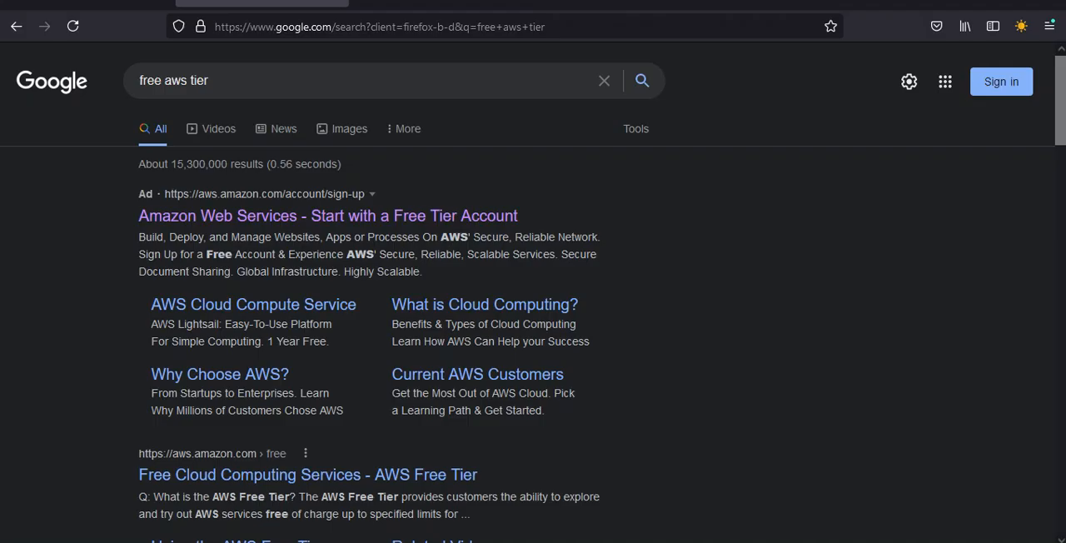
{"action": "left_click", "coordinate": [344, 214]}
{"action": "right_click", "coordinate": [344, 215]}
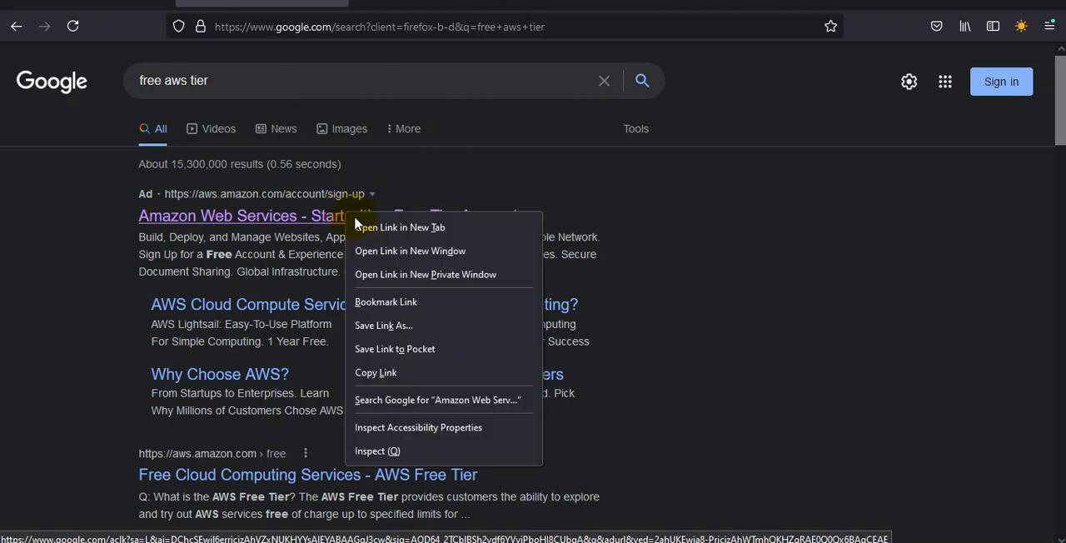
{"action": "right_click", "coordinate": [298, 305]}
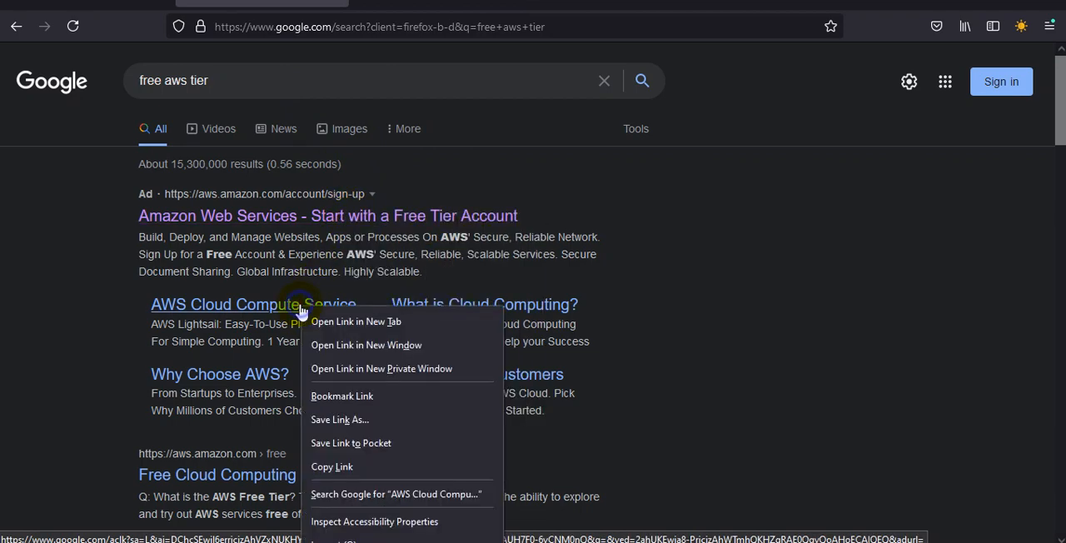
{"action": "left_click", "coordinate": [325, 316]}
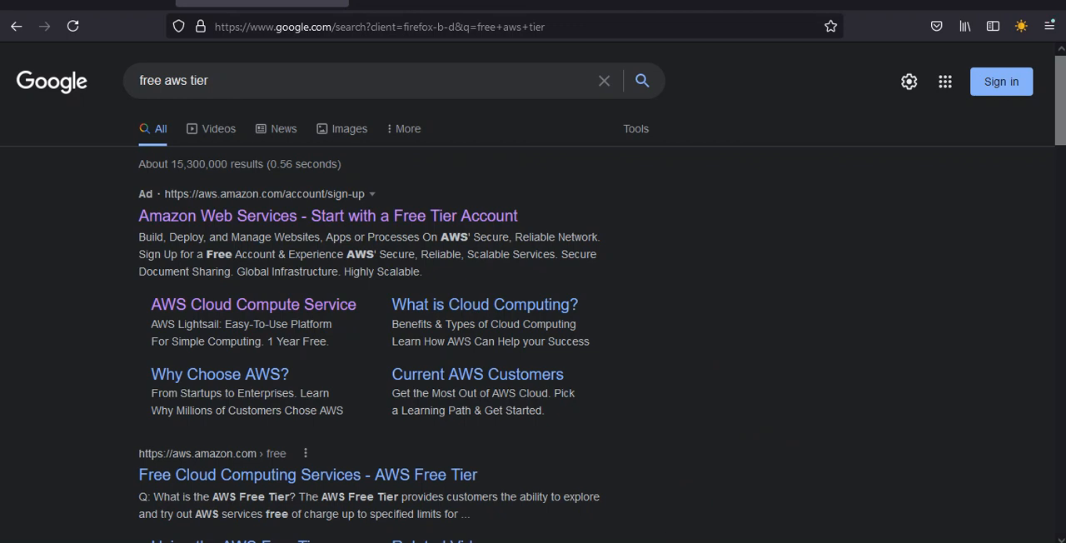
Step: Switch to the private browser window, search for "free tier aws" in a new tab and open the AWS Free Tier page
{"action": "left_click", "coordinate": [608, 484]}
{"action": "left_click", "coordinate": [733, 489]}
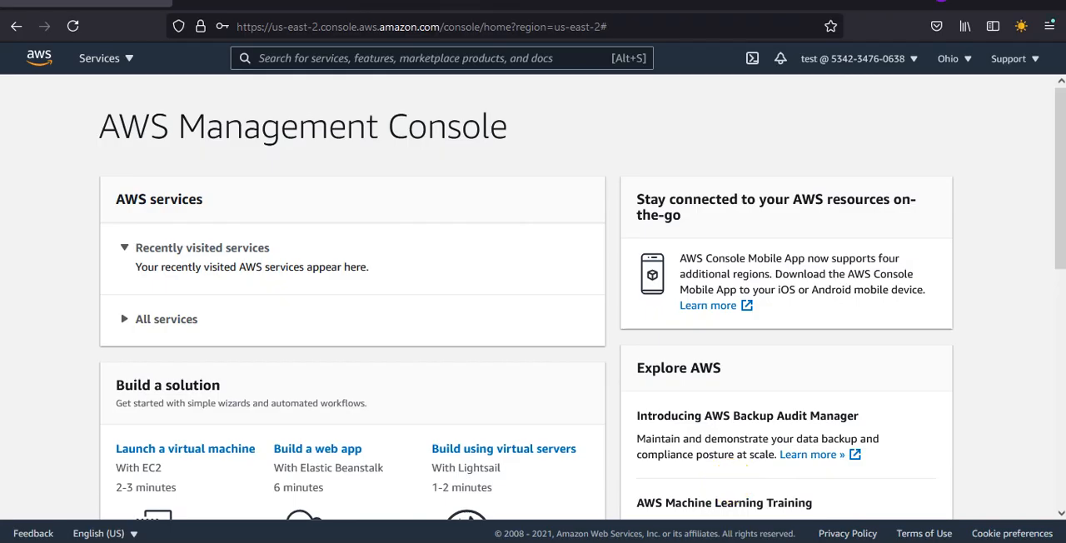
{"action": "left_click", "coordinate": [190, 3]}
{"action": "left_click", "coordinate": [266, 31]}
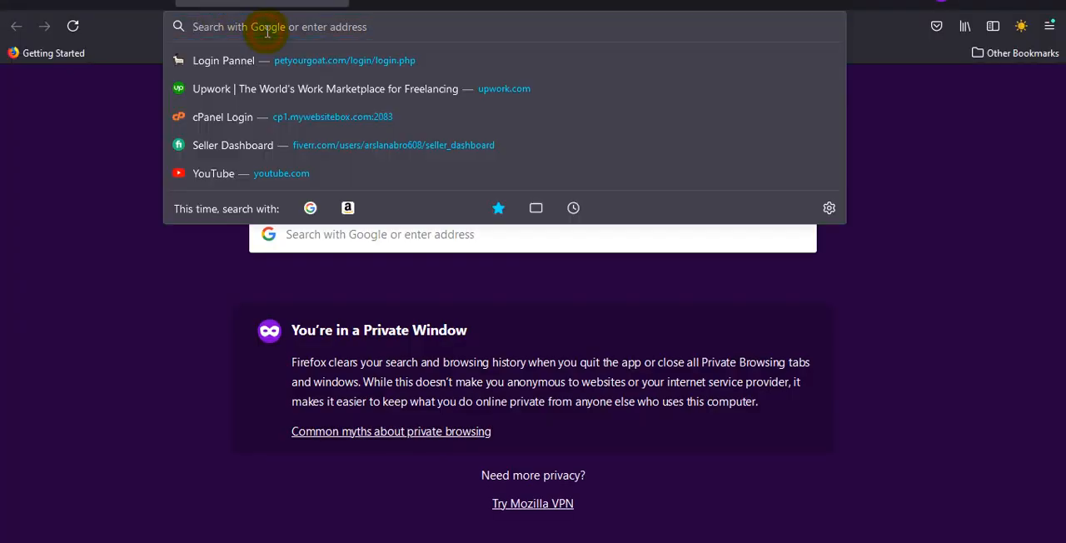
{"action": "type", "text": "fre"}
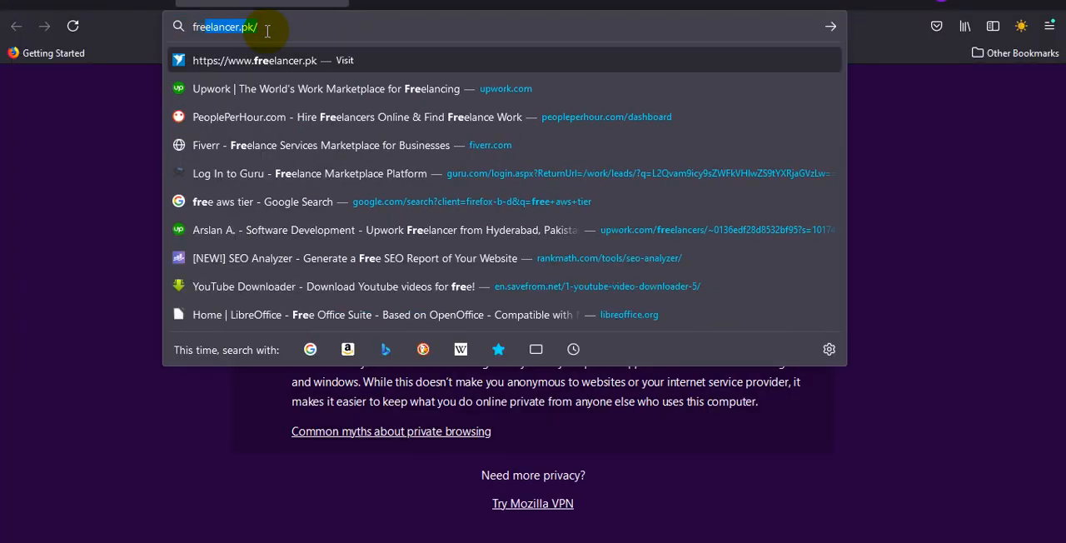
{"action": "type", "text": "e tier "}
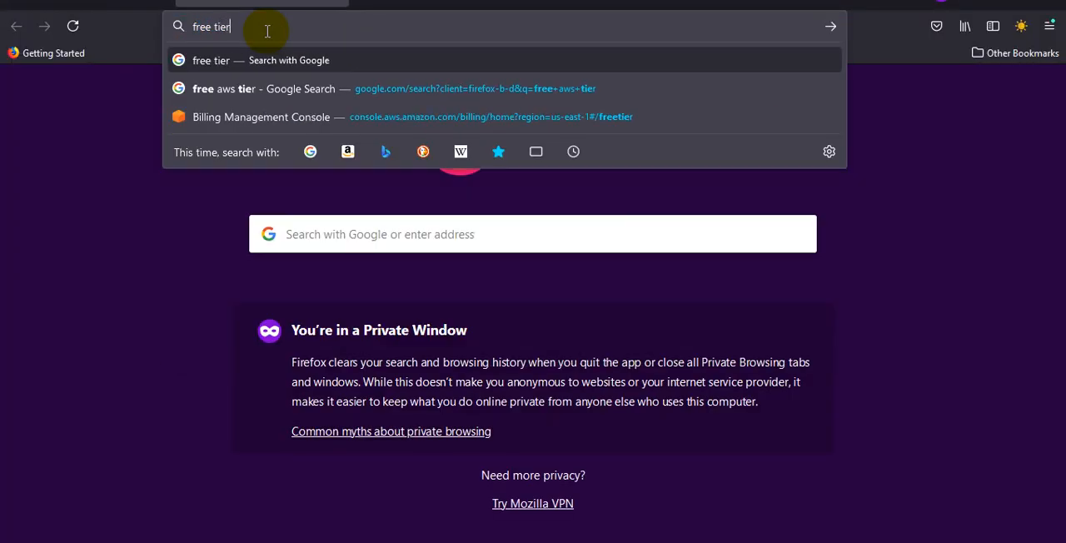
{"action": "type", "text": "ws"}
{"action": "key", "text": "Return"}
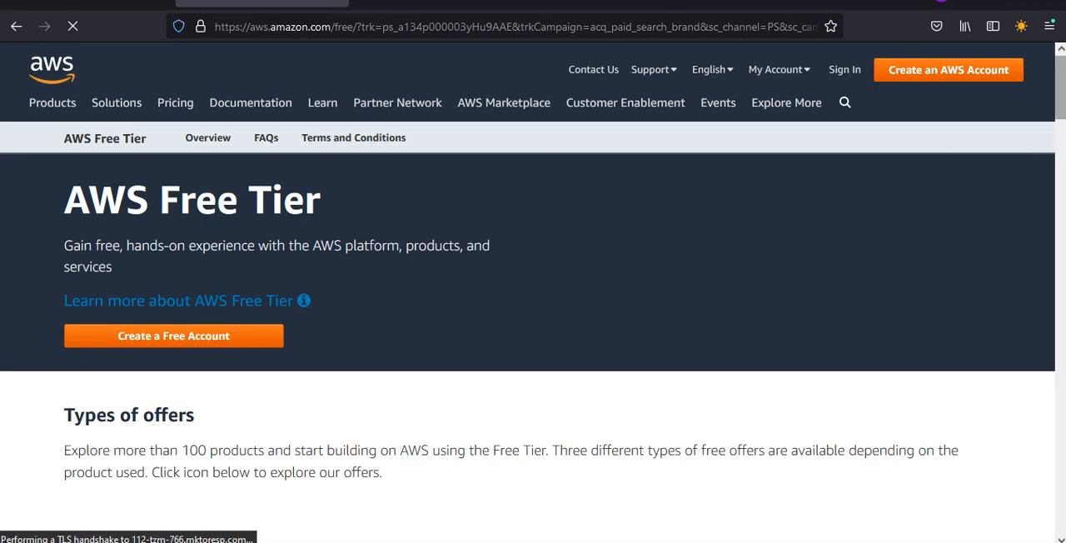
Step: Examine the Free Tier details for Amazon EC2, S3 and RDS, selecting the EC2 line about Windows t2.micro or t3.micro hours
{"action": "scroll", "coordinate": [533, 333], "scroll_direction": "down", "scroll_amount": 4}
{"action": "scroll", "coordinate": [1061, 197], "scroll_direction": "down", "scroll_amount": 5}
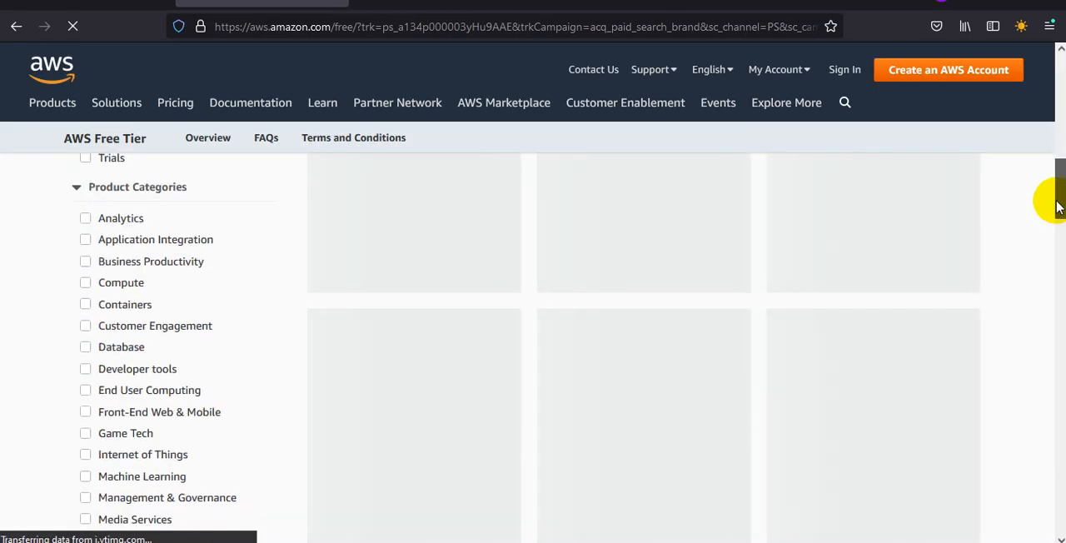
{"action": "scroll", "coordinate": [1061, 197], "scroll_direction": "up", "scroll_amount": 3}
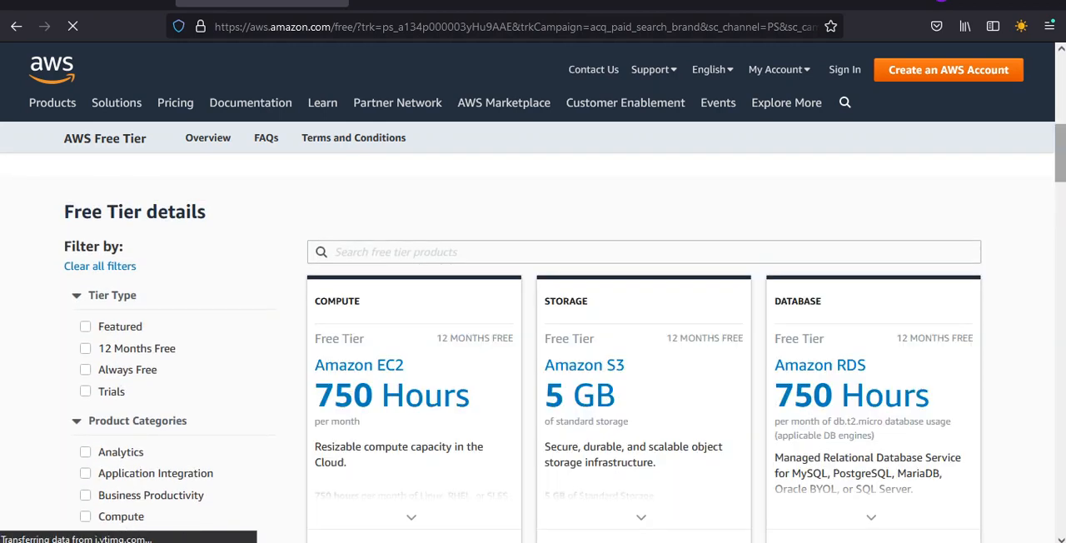
{"action": "scroll", "coordinate": [1061, 197], "scroll_direction": "down", "scroll_amount": 2}
{"action": "scroll", "coordinate": [565, 327], "scroll_direction": "down", "scroll_amount": 1}
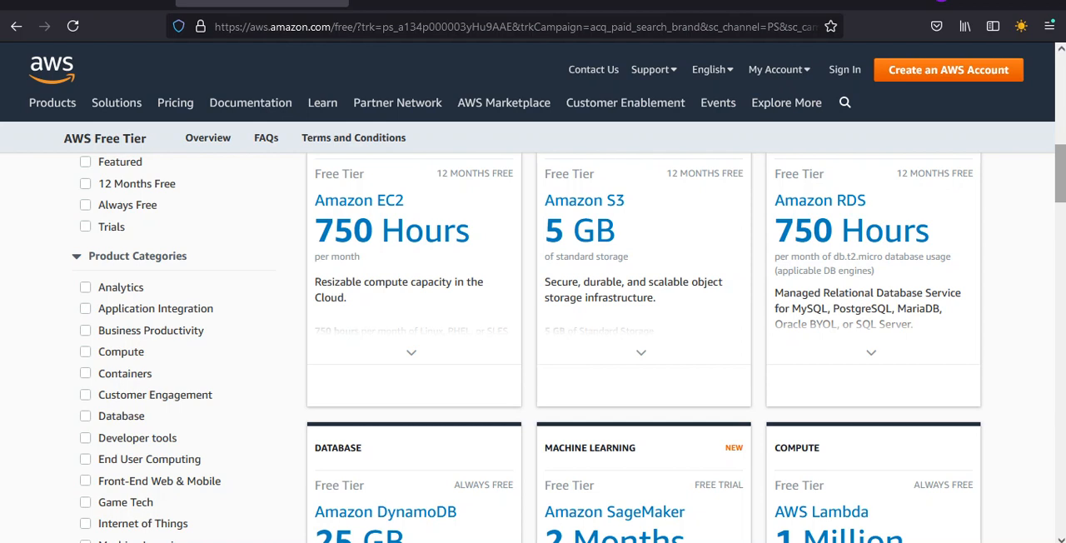
{"action": "mouse_move", "coordinate": [416, 350]}
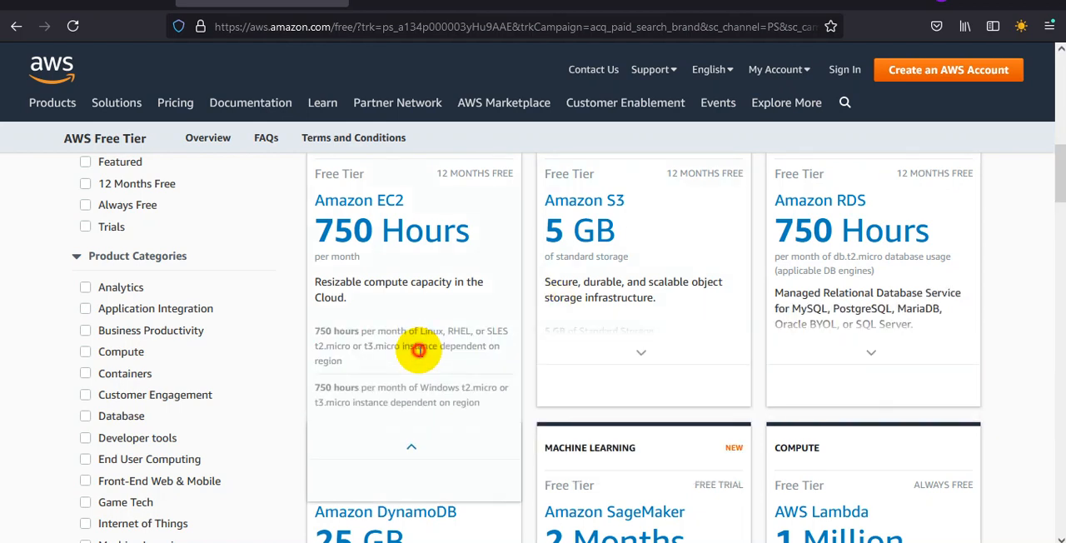
{"action": "left_click", "coordinate": [468, 385]}
{"action": "triple_click", "coordinate": [467, 385]}
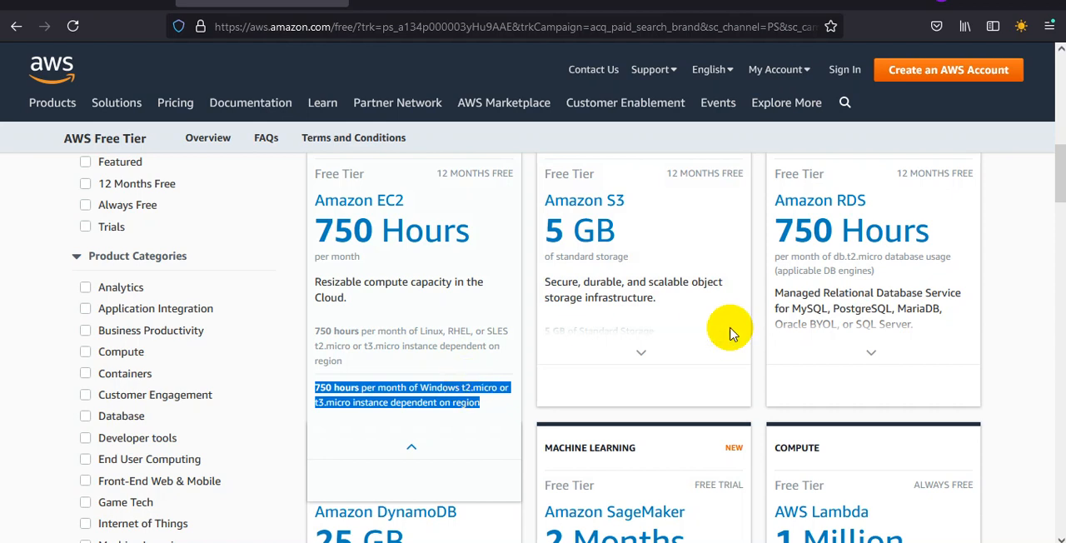
{"action": "left_click", "coordinate": [666, 326]}
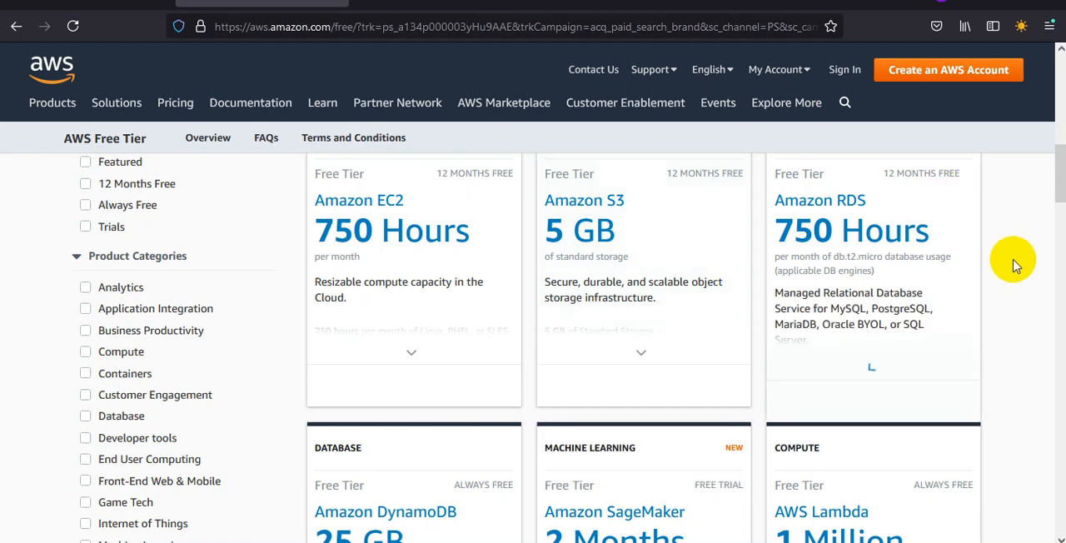
{"action": "mouse_move", "coordinate": [931, 283]}
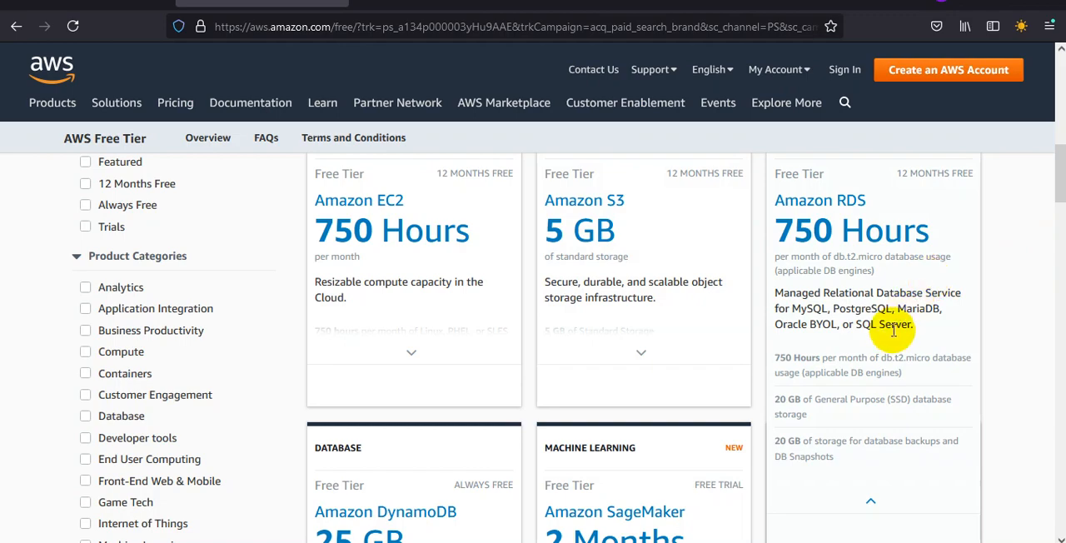
Step: Filter the Free Tier products by the Developer tools and Database categories and review the offers
{"action": "left_click_drag", "start_coordinate": [1060, 173], "coordinate": [1060, 194]}
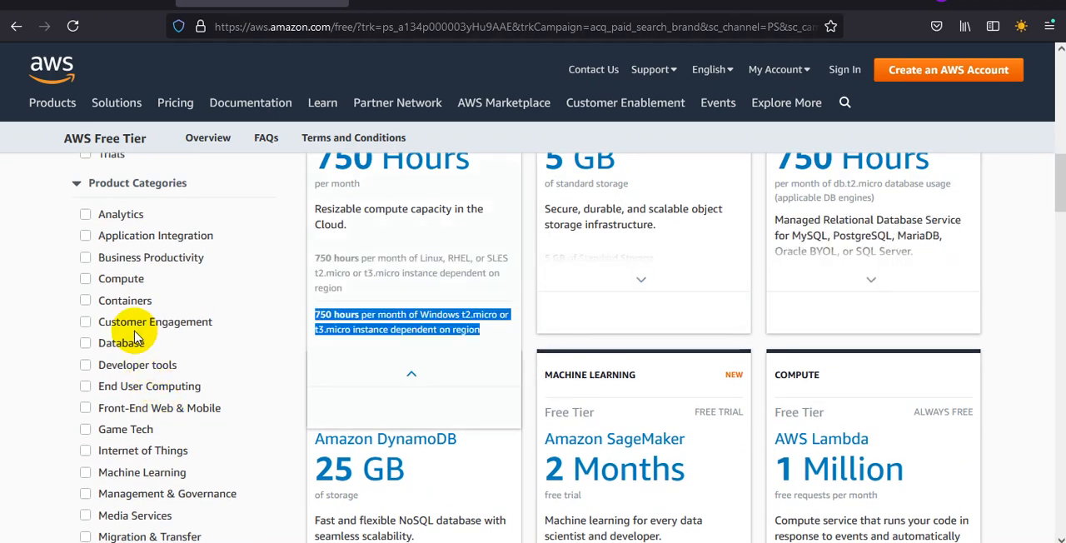
{"action": "left_click", "coordinate": [87, 367]}
{"action": "left_click", "coordinate": [419, 274]}
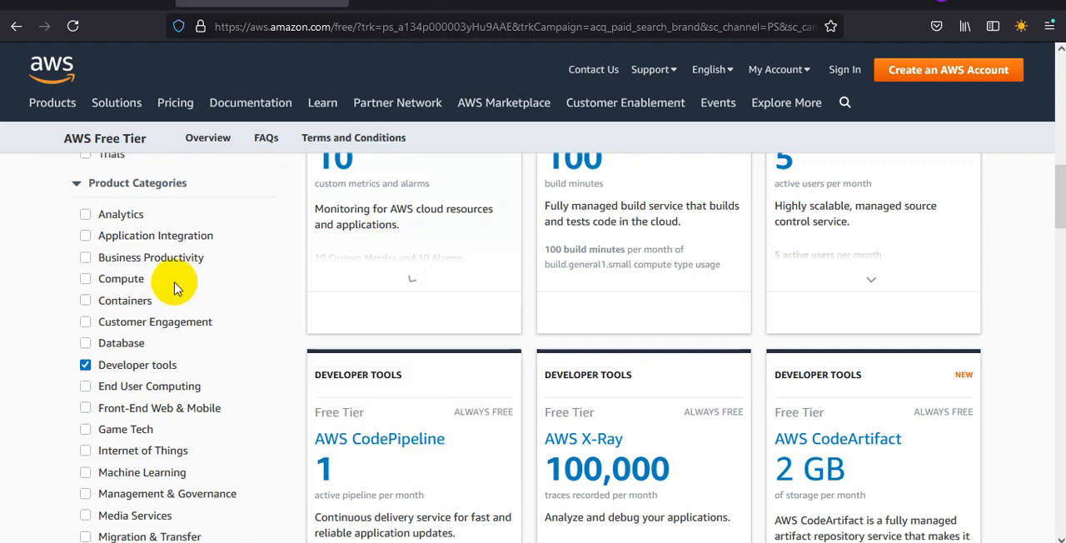
{"action": "left_click", "coordinate": [86, 344]}
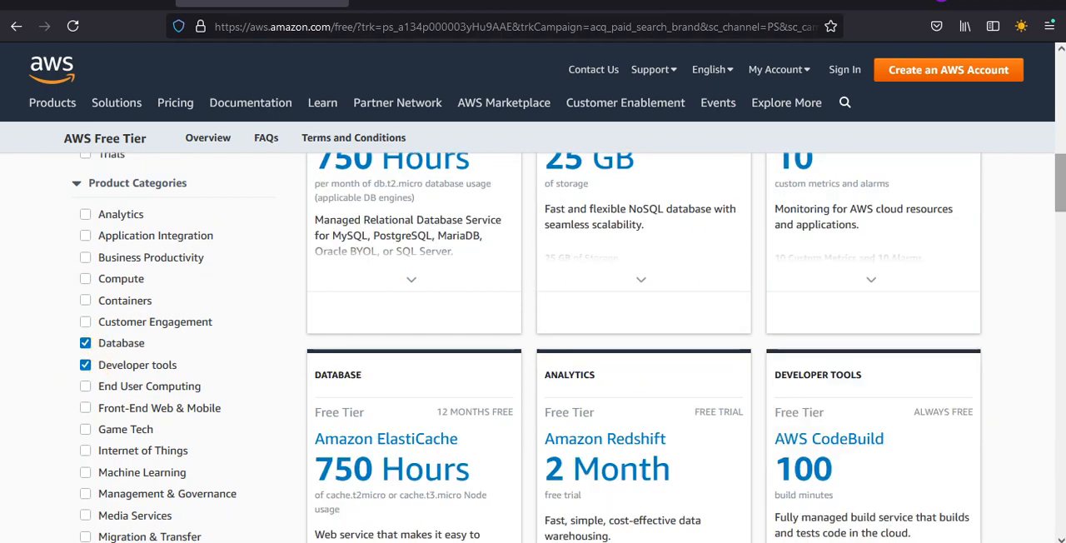
{"action": "left_click_drag", "start_coordinate": [1060, 185], "coordinate": [1061, 156]}
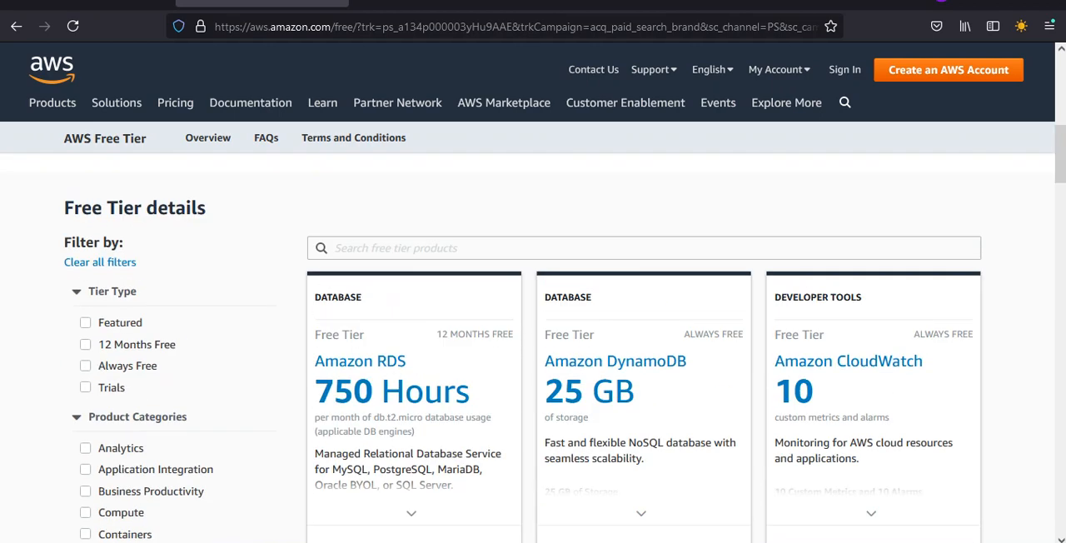
{"action": "left_click_drag", "start_coordinate": [1060, 156], "coordinate": [1061, 106]}
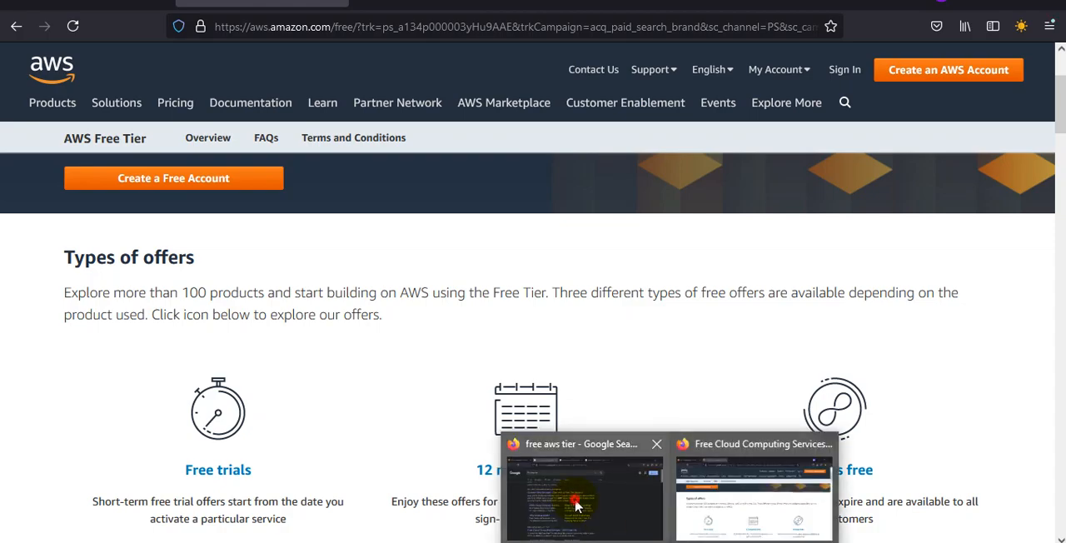
Step: Close the Google search tab in the other browser window and log back in to AWS as root user with the prefilled email
{"action": "left_click", "coordinate": [574, 500]}
{"action": "key", "text": "ctrl+w"}
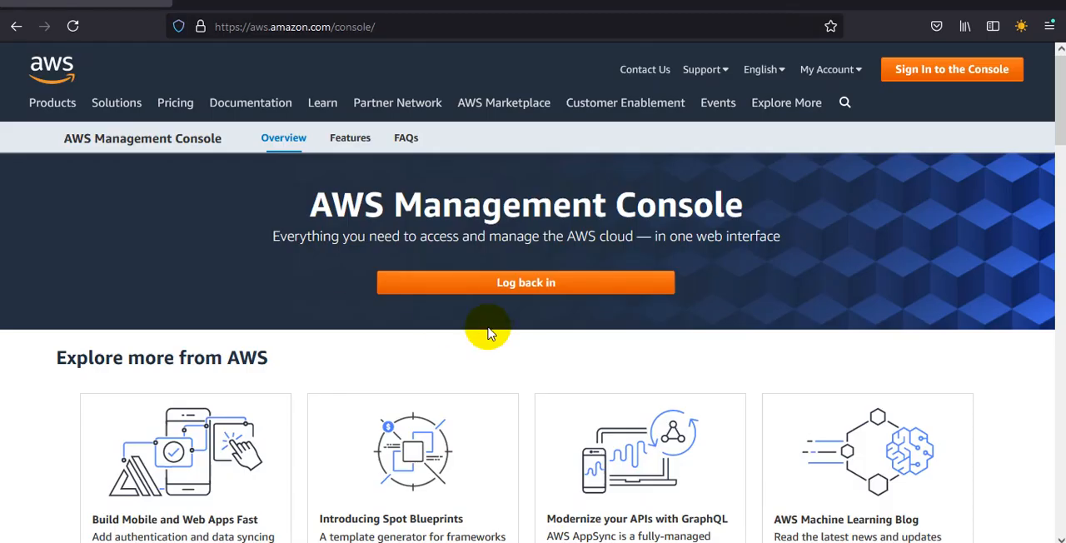
{"action": "left_click", "coordinate": [537, 293]}
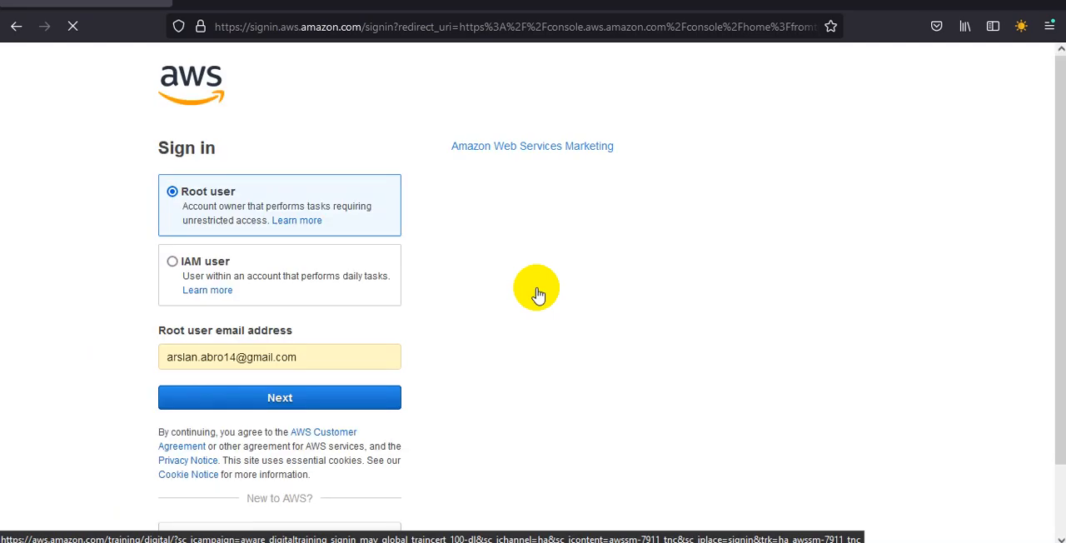
{"action": "left_click", "coordinate": [281, 398]}
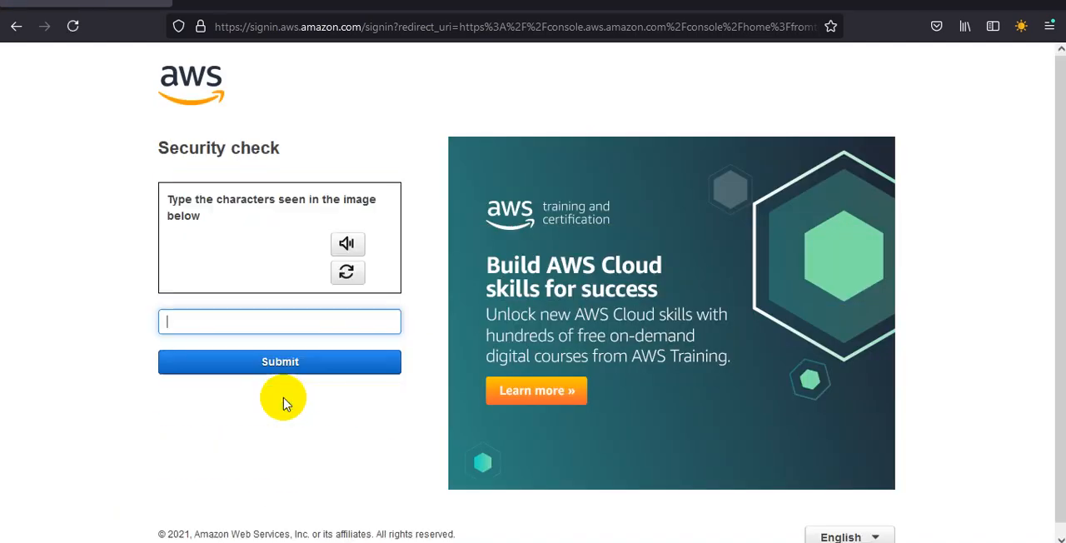
Step: Try to pass the security check by entering and submitting the characters shown in the image
{"action": "left_click", "coordinate": [287, 317]}
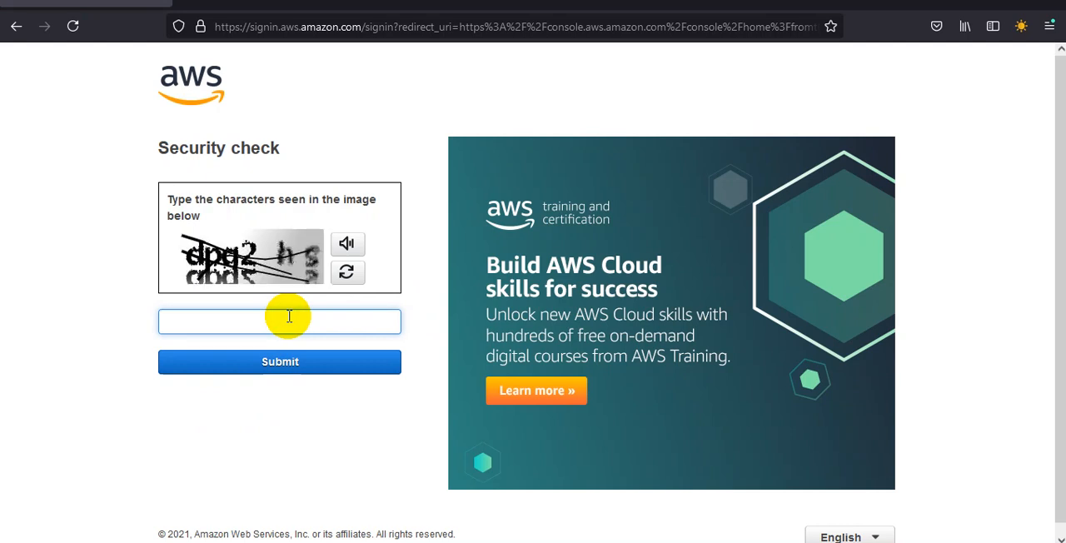
{"action": "type", "text": "dpq2hs"}
{"action": "left_click", "coordinate": [302, 374]}
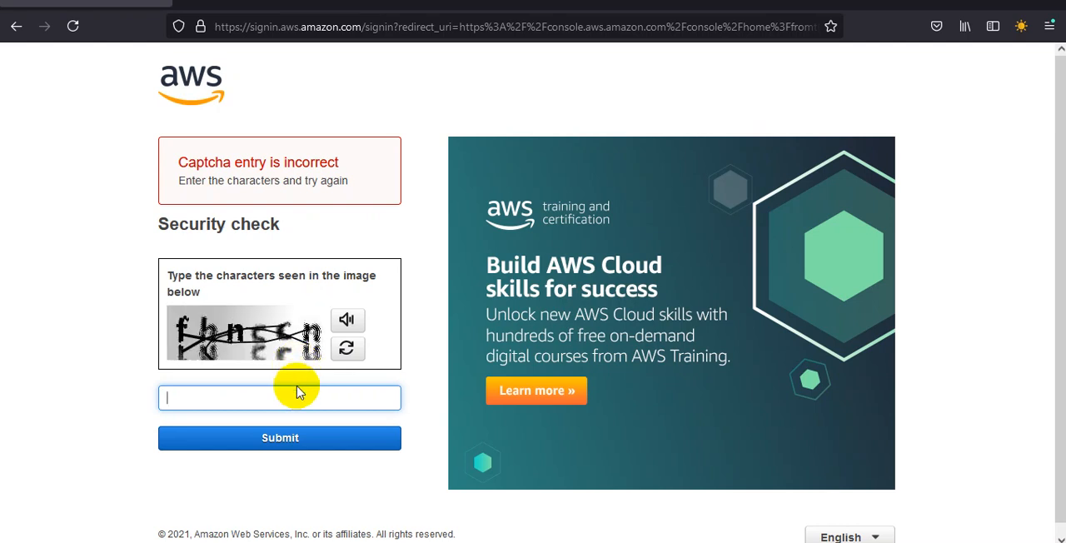
Step: Enter the characters from the new security check image and submit them
{"action": "left_click", "coordinate": [296, 393]}
{"action": "type", "text": "f"}
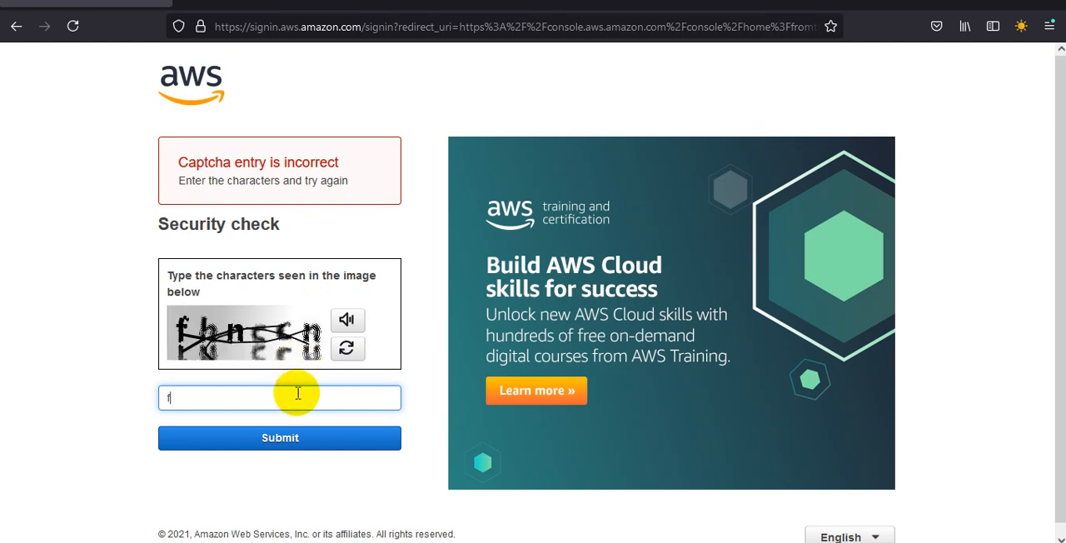
{"action": "type", "text": "hnccn"}
{"action": "left_click", "coordinate": [302, 438]}
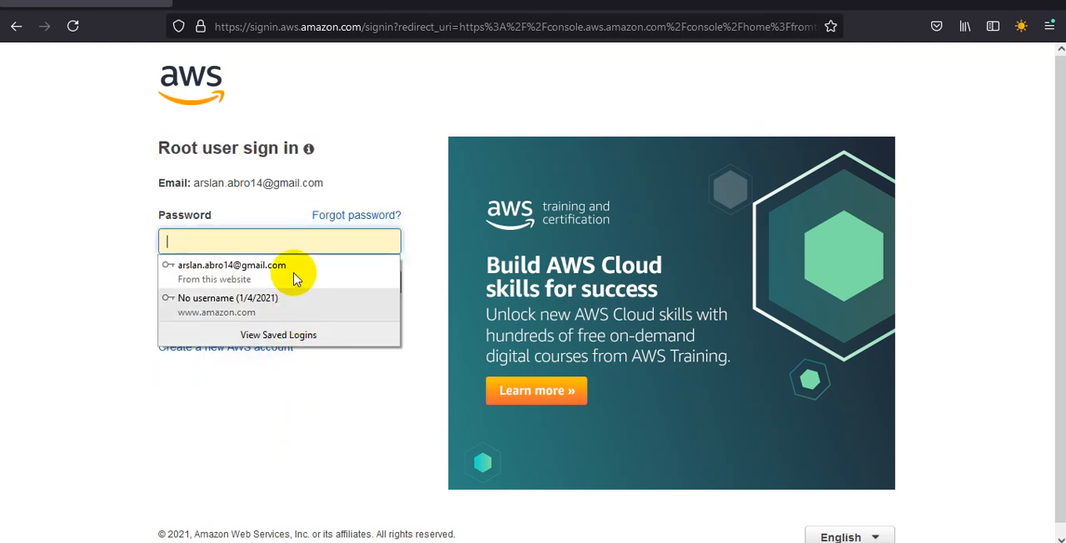
Step: Enter the root account password and sign in to the AWS Management Console
{"action": "left_click", "coordinate": [290, 236]}
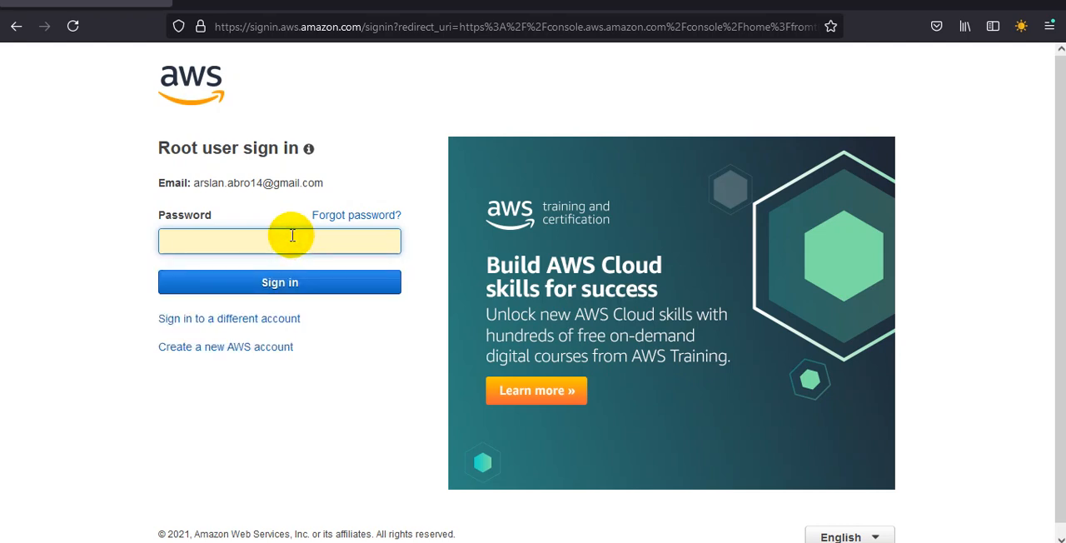
{"action": "type", "text": "•"}
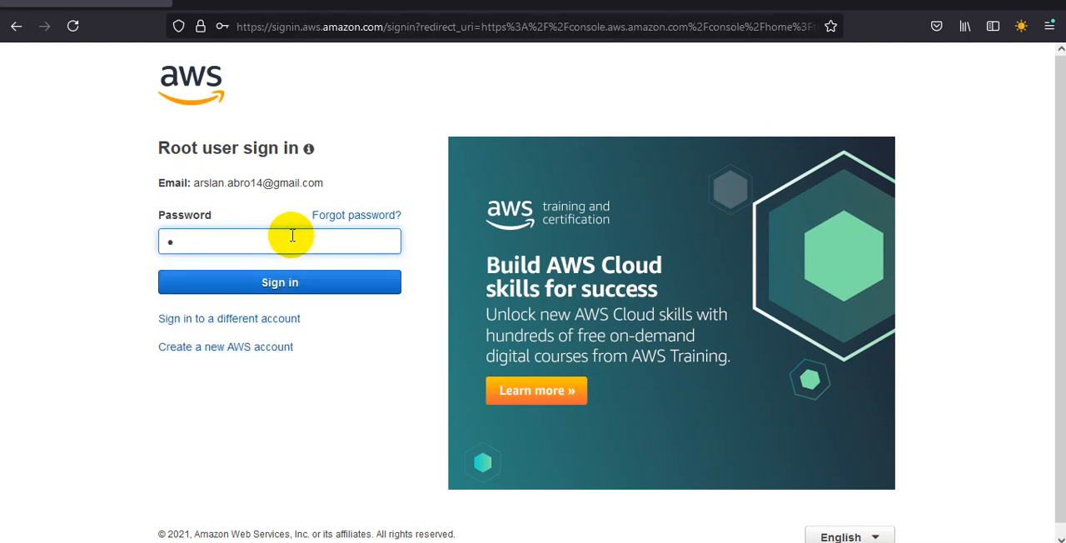
{"action": "type", "text": "•••••••••••••"}
{"action": "left_click", "coordinate": [300, 280]}
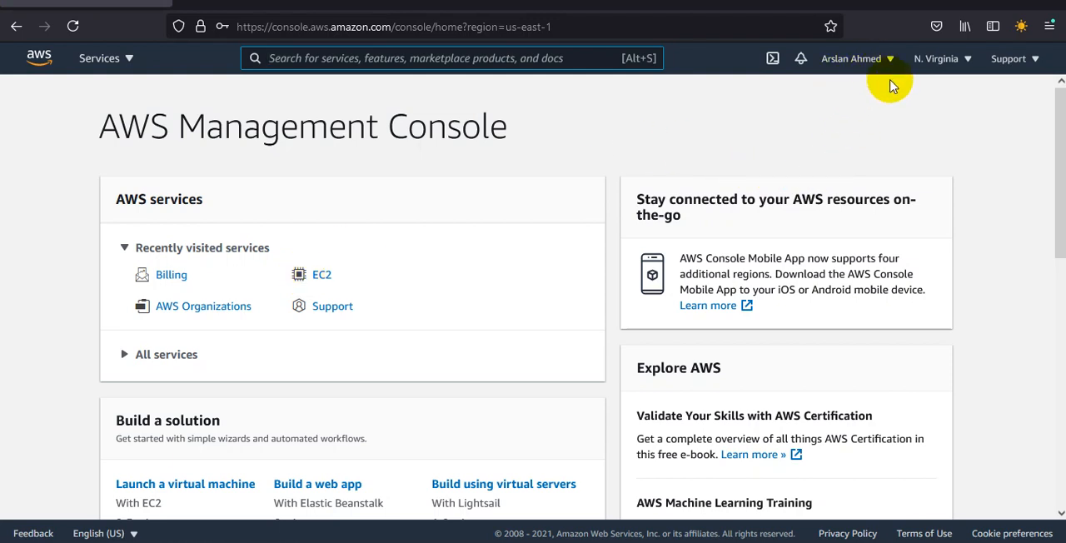
Step: Look over the available AWS regions, search the services for "iam" and open the IAM dashboard
{"action": "left_click", "coordinate": [966, 60]}
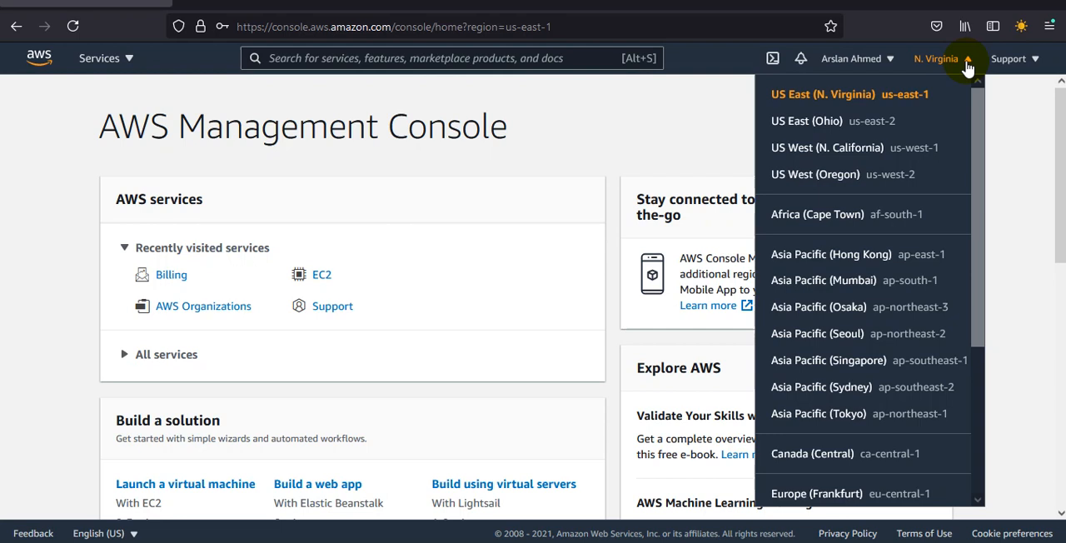
{"action": "left_click", "coordinate": [524, 59]}
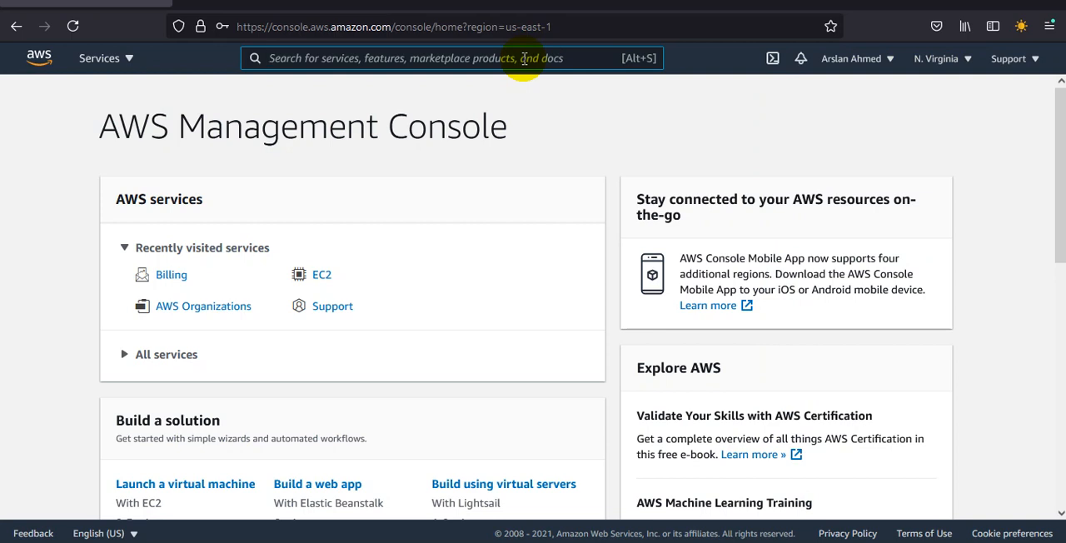
{"action": "type", "text": "iam"}
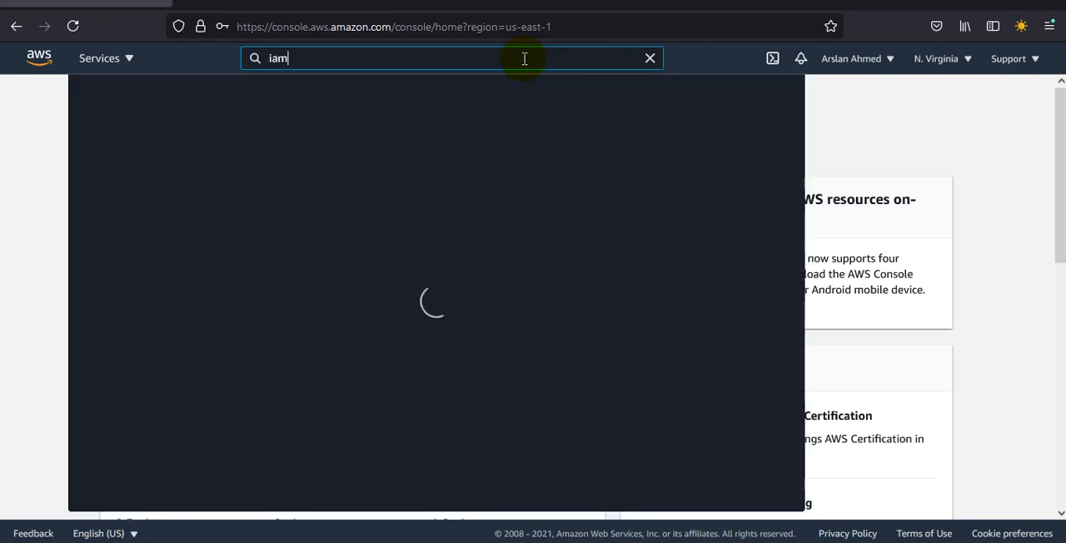
{"action": "left_click", "coordinate": [317, 179]}
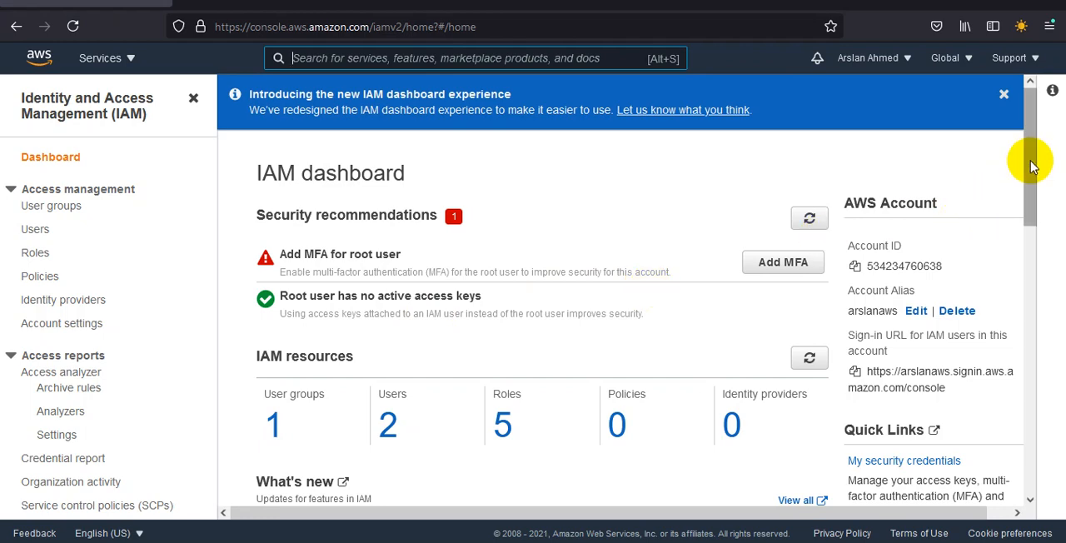
Step: Review the root user's multi-factor authentication recommendation on the IAM dashboard and start adding a new user from the Users page
{"action": "mouse_move", "coordinate": [1031, 167]}
{"action": "left_mouse_down"}
{"action": "mouse_move", "coordinate": [1030, 247]}
{"action": "mouse_move", "coordinate": [1028, 158]}
{"action": "left_mouse_up"}
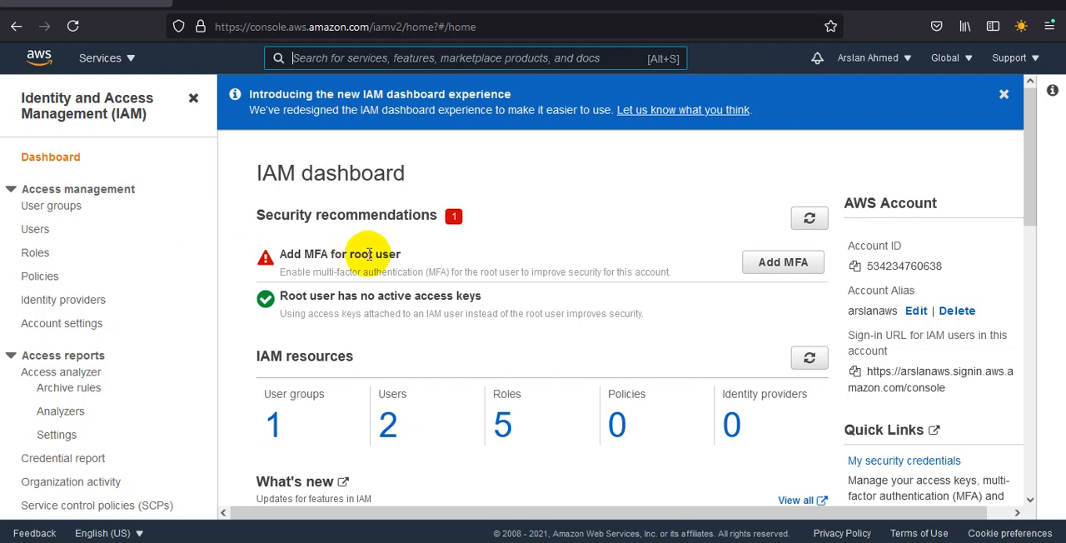
{"action": "left_click_drag", "start_coordinate": [450, 273], "coordinate": [328, 271]}
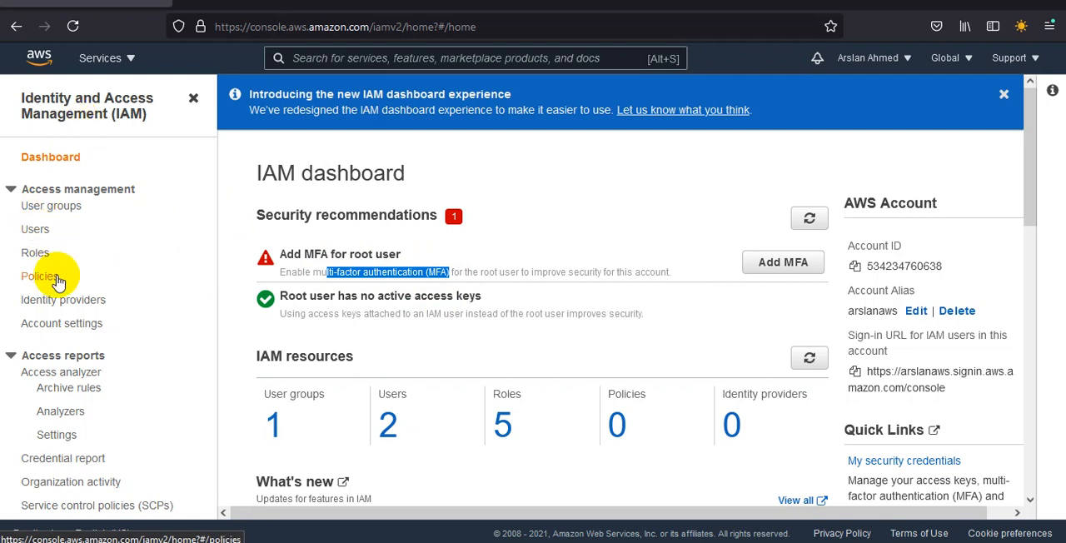
{"action": "left_click", "coordinate": [32, 231]}
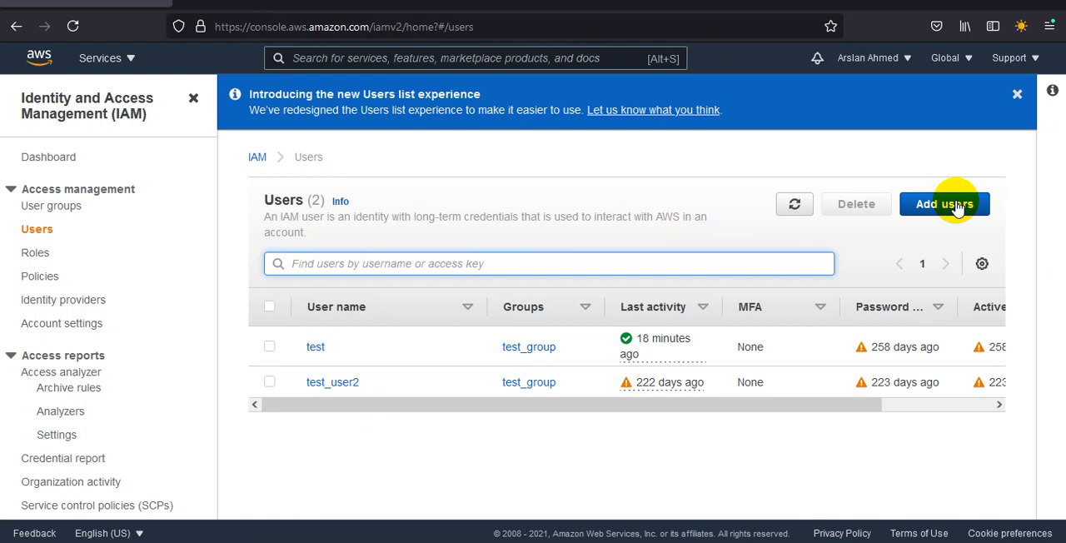
{"action": "left_click", "coordinate": [958, 209]}
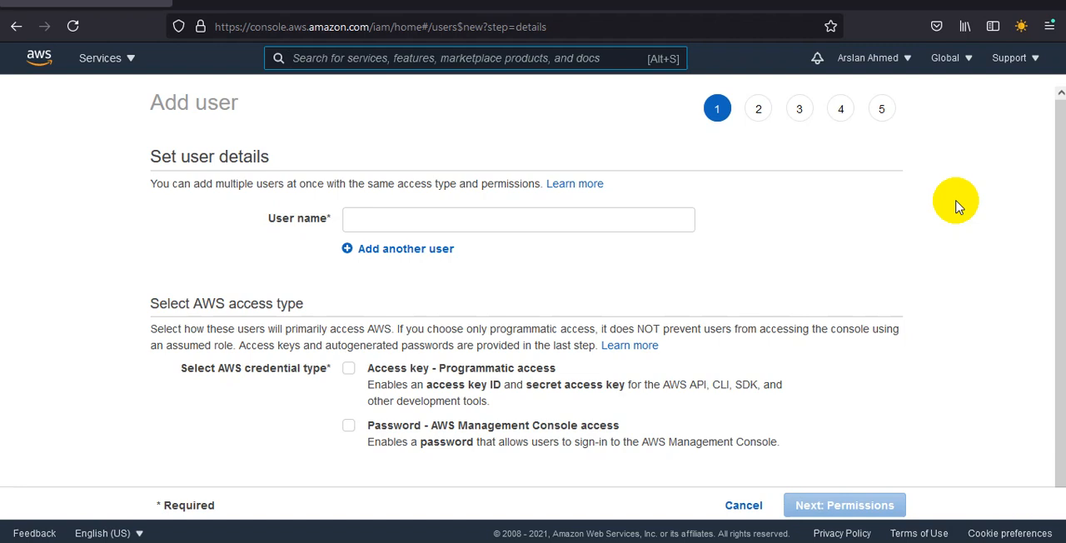
Step: Add several extra blank user name fields to the user details form
{"action": "left_click", "coordinate": [419, 221]}
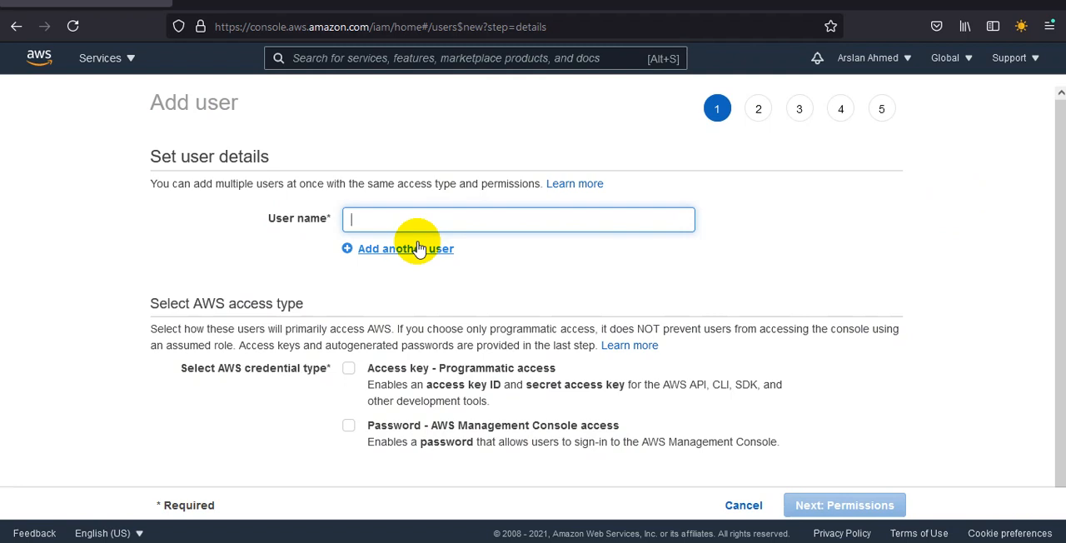
{"action": "left_click", "coordinate": [419, 248]}
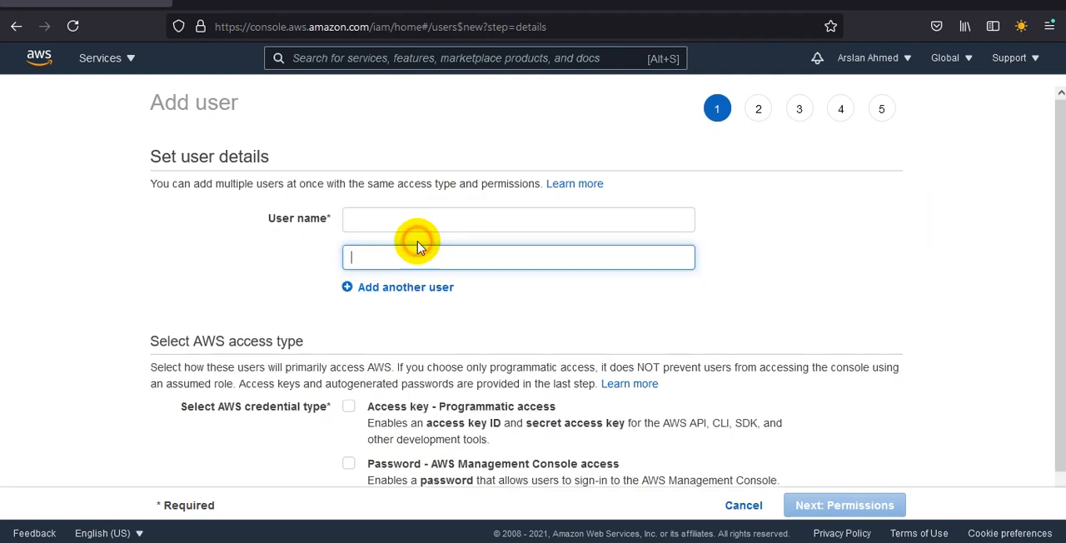
{"action": "left_click", "coordinate": [419, 292]}
{"action": "left_click", "coordinate": [419, 329]}
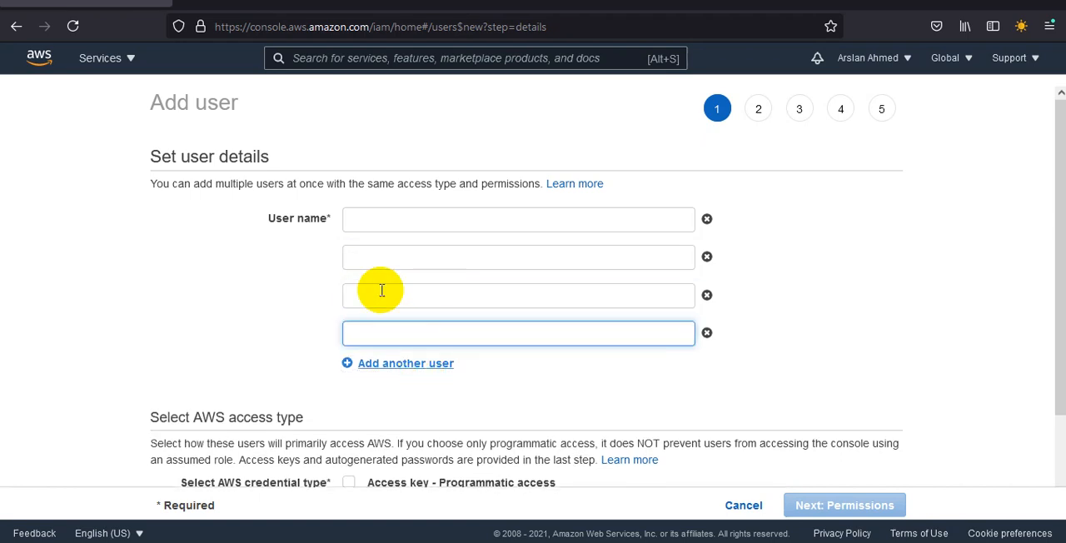
{"action": "left_click", "coordinate": [391, 363]}
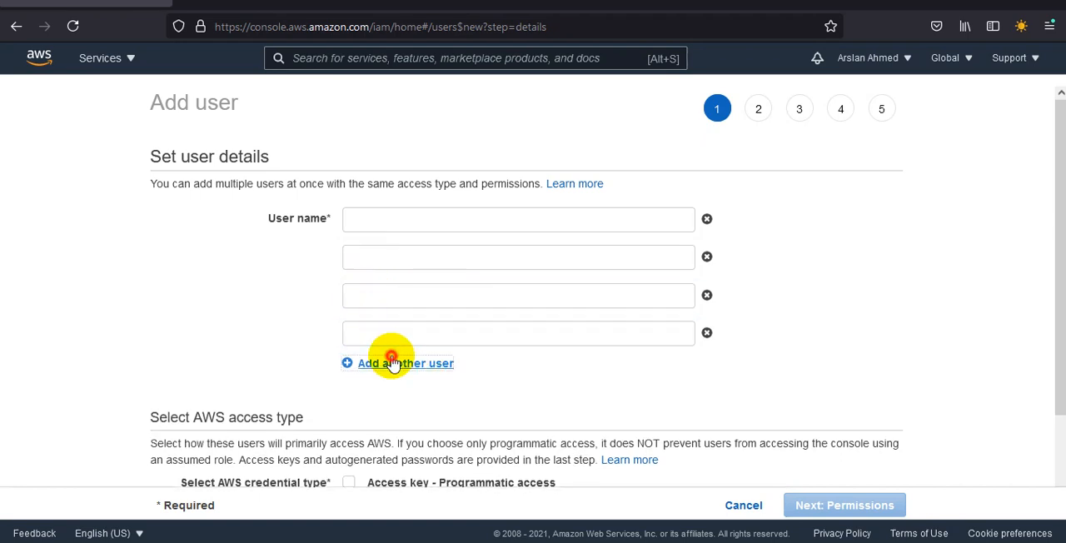
{"action": "left_click", "coordinate": [402, 401]}
{"action": "left_click", "coordinate": [408, 439]}
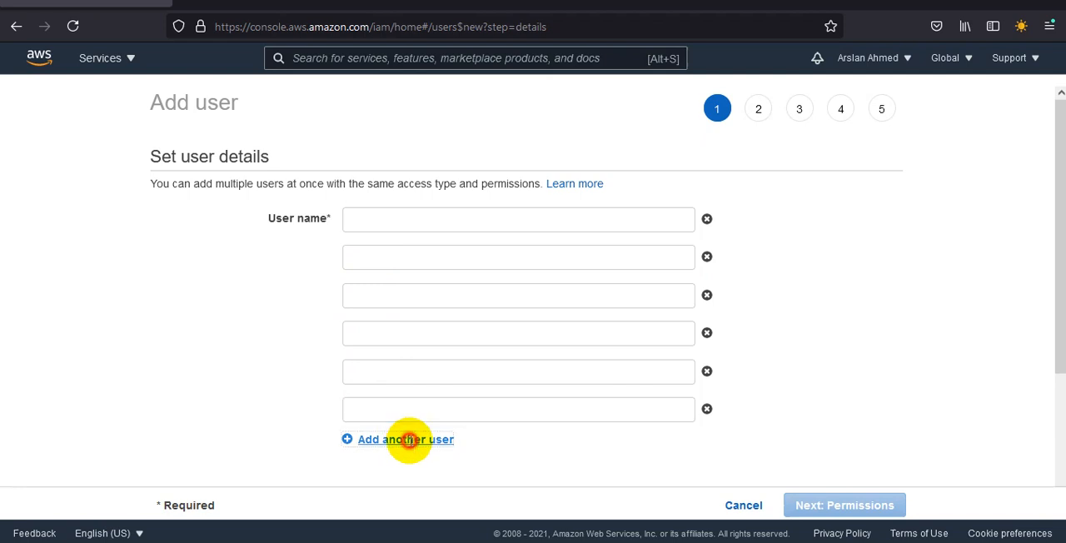
{"action": "left_click", "coordinate": [409, 477]}
{"action": "scroll", "coordinate": [534, 292], "scroll_direction": "down", "scroll_amount": 3}
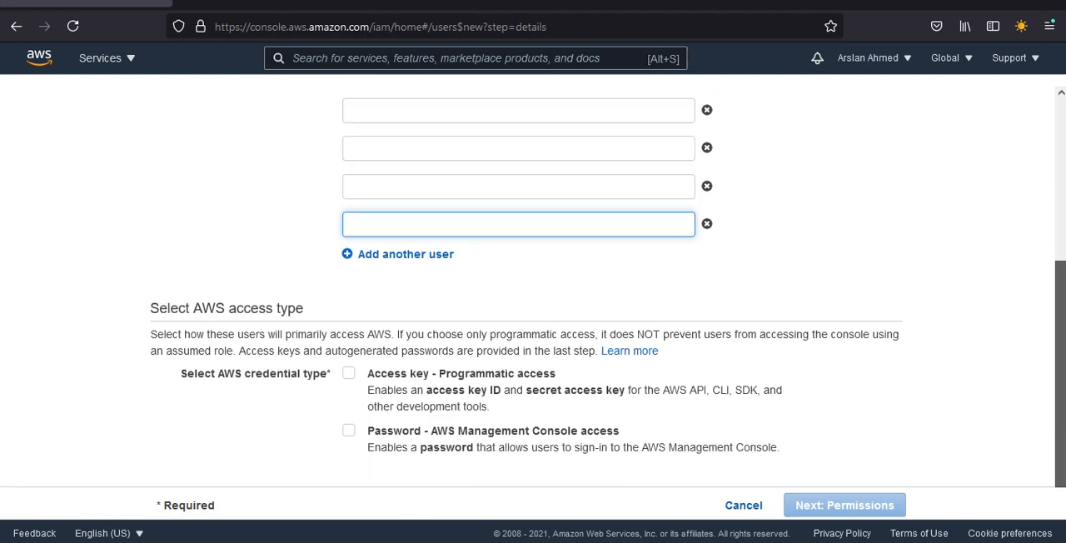
{"action": "left_click", "coordinate": [409, 253]}
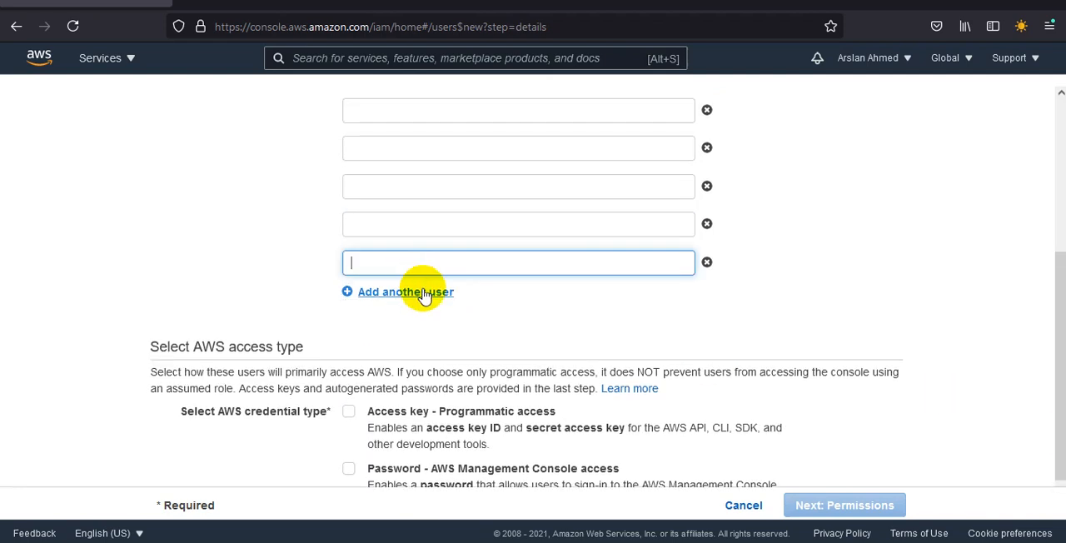
{"action": "left_click", "coordinate": [424, 292]}
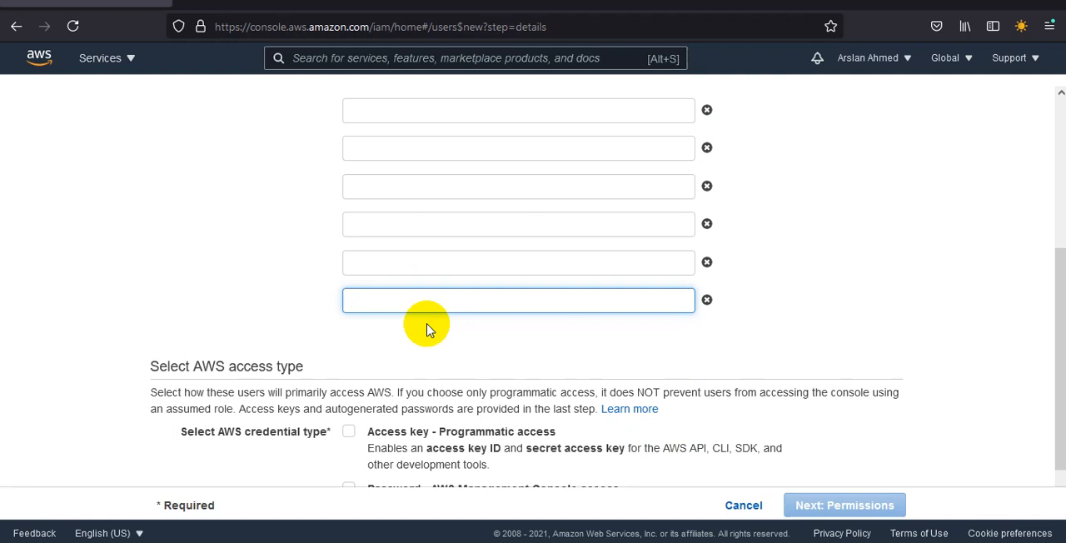
Step: Remove the extra blank user name fields until only one is left
{"action": "left_click", "coordinate": [707, 300]}
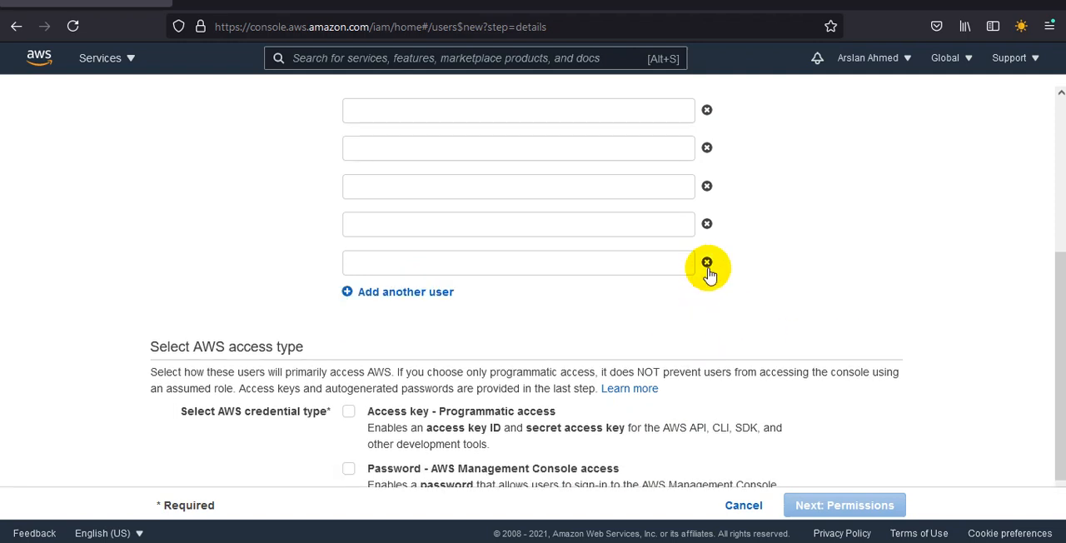
{"action": "left_click", "coordinate": [708, 262]}
{"action": "left_click", "coordinate": [707, 224]}
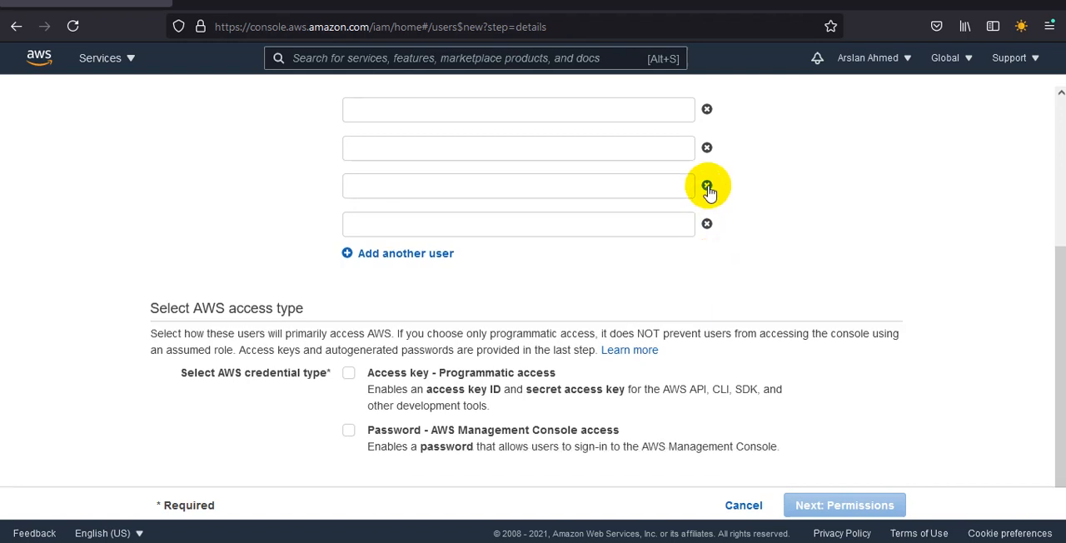
{"action": "left_click", "coordinate": [707, 186]}
{"action": "left_click", "coordinate": [707, 186]}
{"action": "left_click", "coordinate": [707, 186]}
{"action": "left_click", "coordinate": [707, 186]}
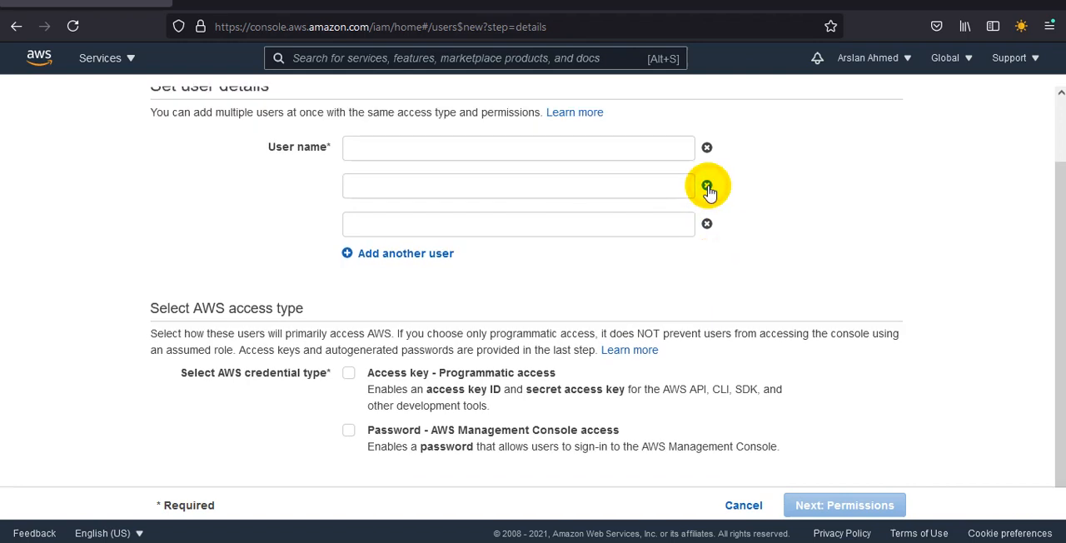
{"action": "left_click", "coordinate": [707, 186]}
{"action": "left_click", "coordinate": [708, 226]}
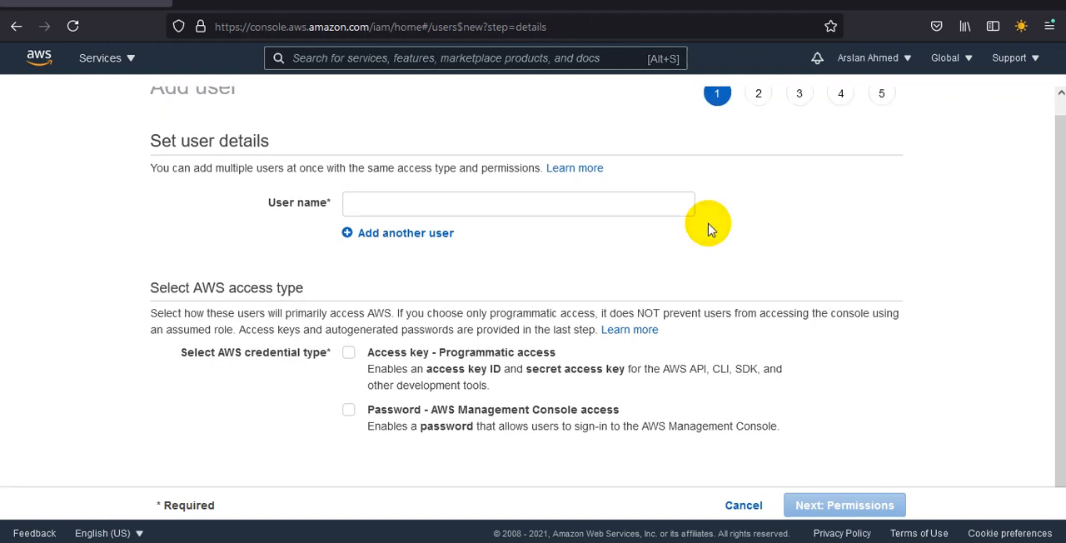
Step: Set the new user's name to awscourse
{"action": "left_click", "coordinate": [603, 203]}
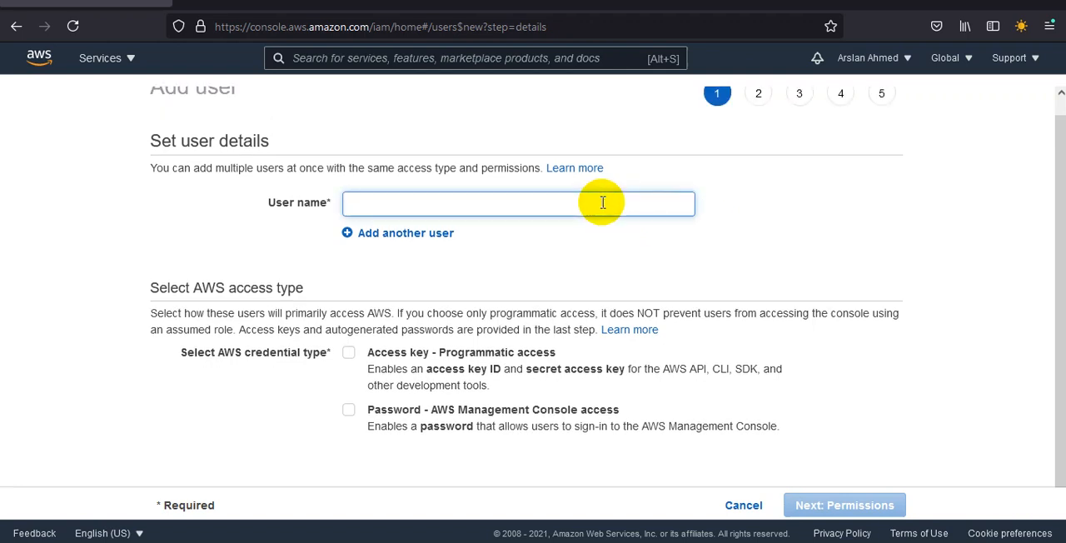
{"action": "type", "text": "a"}
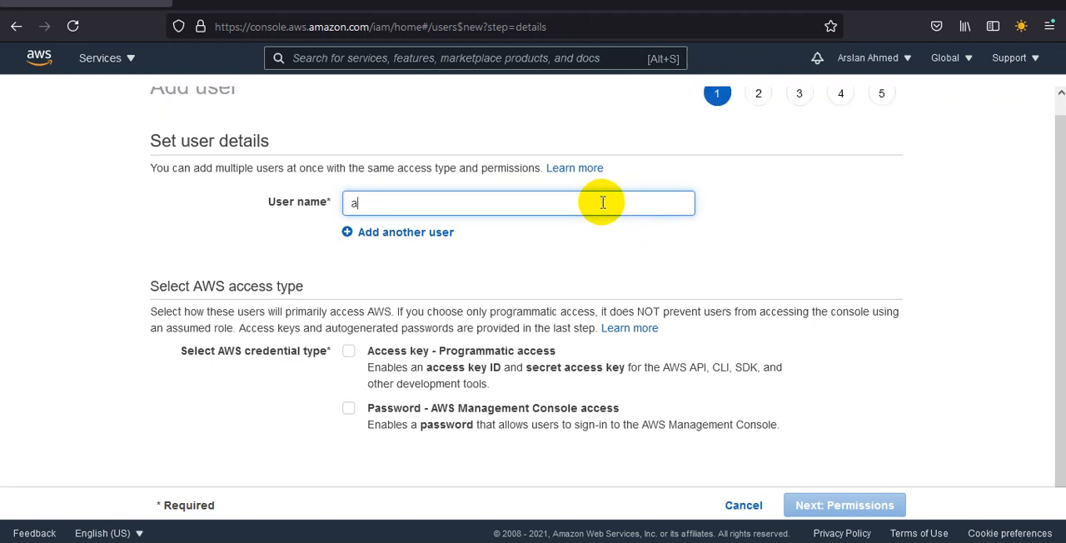
{"action": "type", "text": "wscource"}
{"action": "key", "text": "BackSpace"}
{"action": "key", "text": "BackSpace"}
{"action": "key", "text": "BackSpace"}
{"action": "key", "text": "BackSpace"}
{"action": "key", "text": "BackSpace"}
{"action": "key", "text": "BackSpace"}
{"action": "key", "text": "BackSpace"}
{"action": "key", "text": "BackSpace"}
{"action": "key", "text": "BackSpace"}
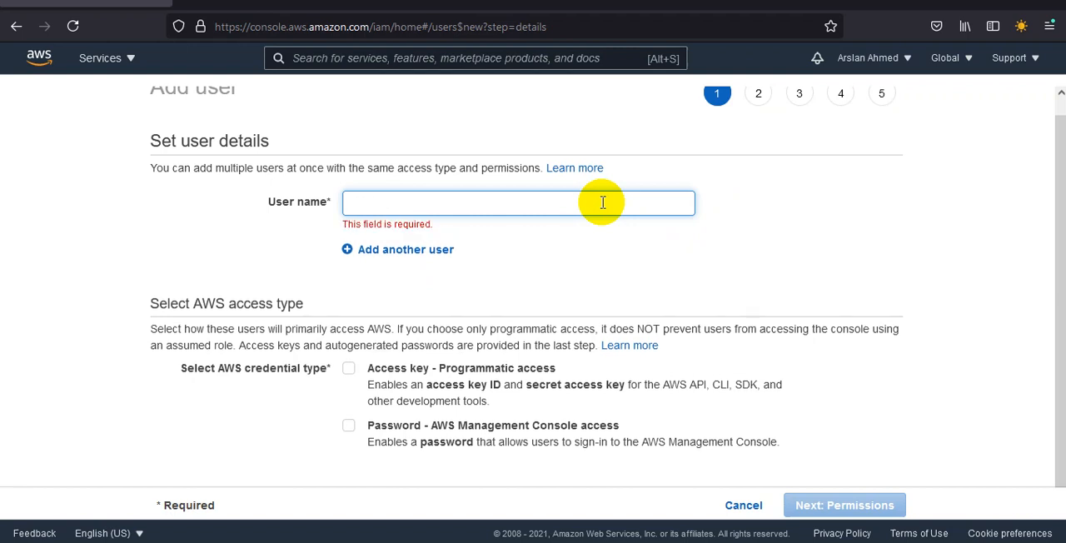
{"action": "type", "text": "aws"}
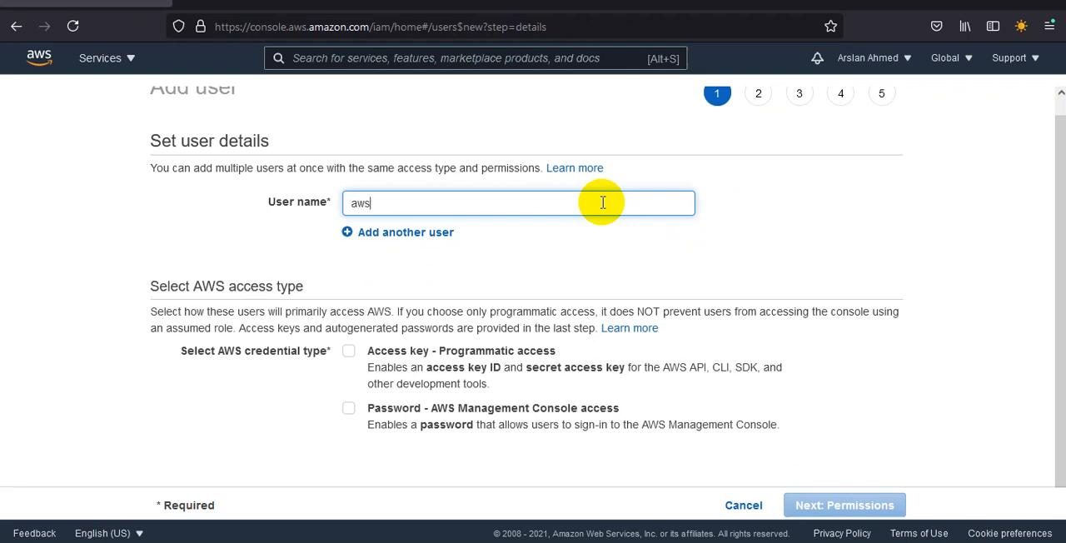
{"action": "type", "text": "cource"}
{"action": "key", "text": "BackSpace"}
{"action": "key", "text": "BackSpace"}
{"action": "type", "text": "se"}
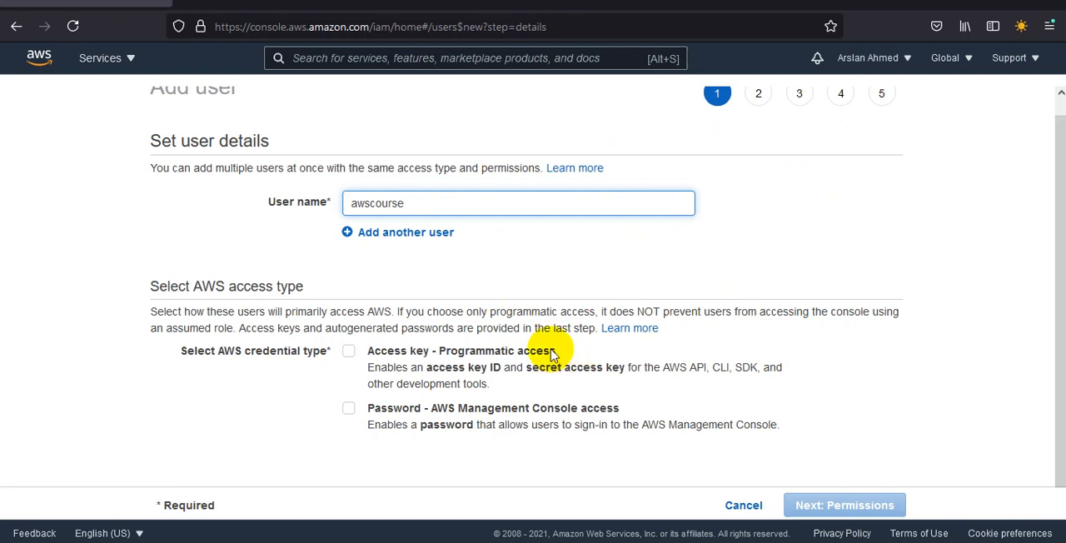
Step: Open a Windows Command Prompt window and close it again
{"action": "key", "text": "super+r"}
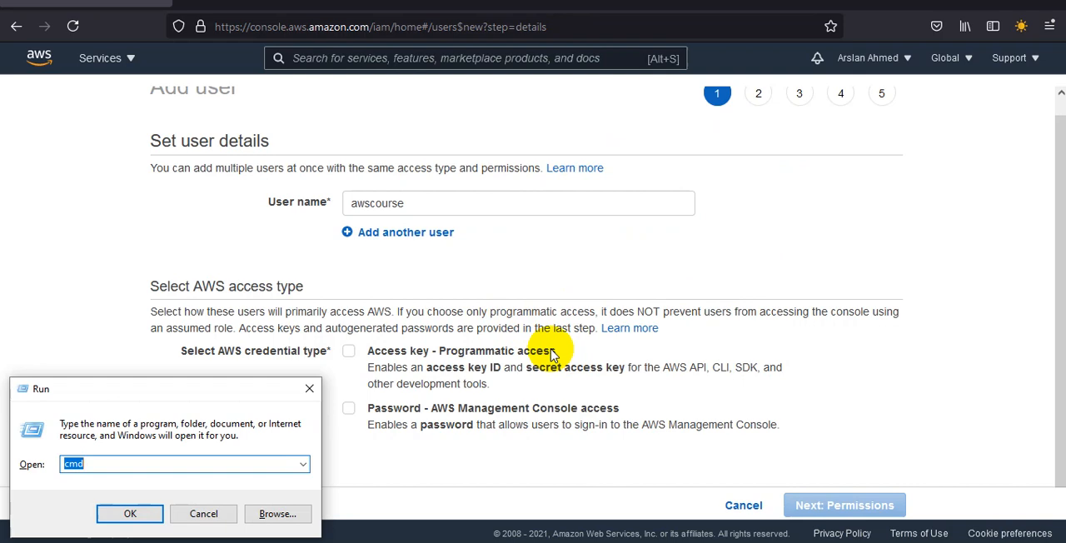
{"action": "key", "text": "Escape"}
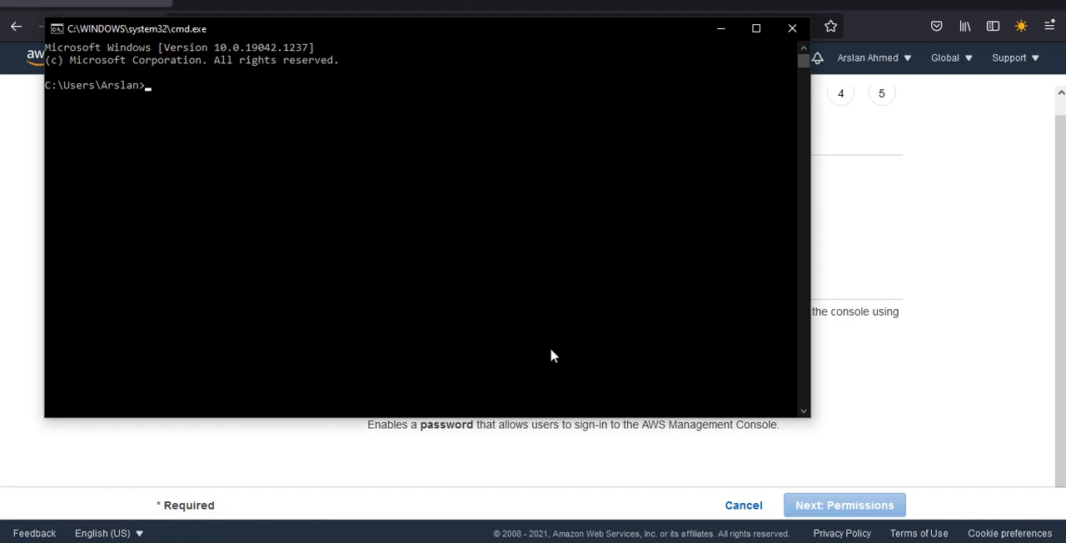
{"action": "left_click", "coordinate": [795, 29]}
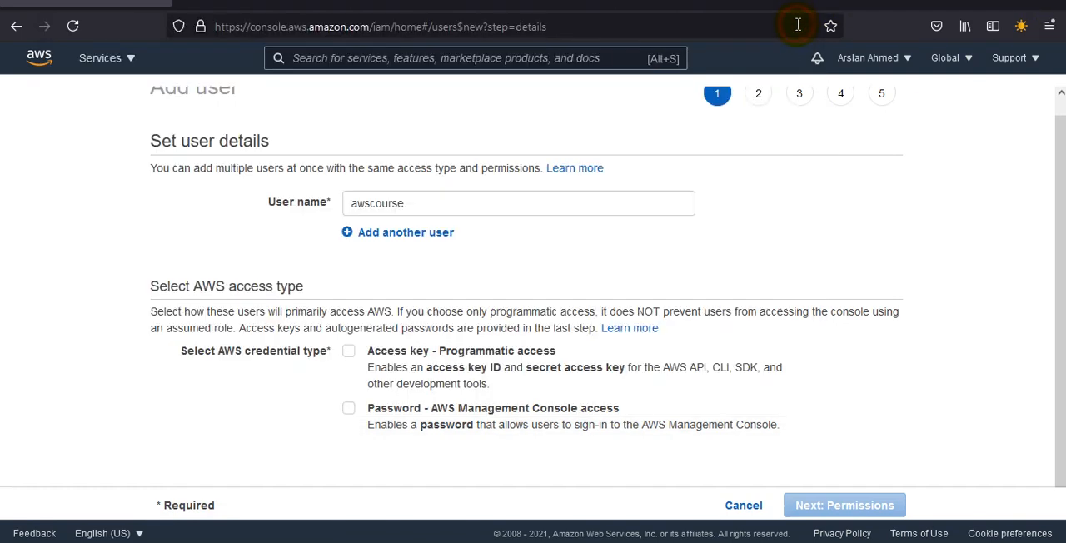
Step: Enable both programmatic access and AWS Management Console access with an autogenerated password, and proceed to the permissions settings
{"action": "left_click", "coordinate": [348, 351]}
{"action": "left_click", "coordinate": [348, 409]}
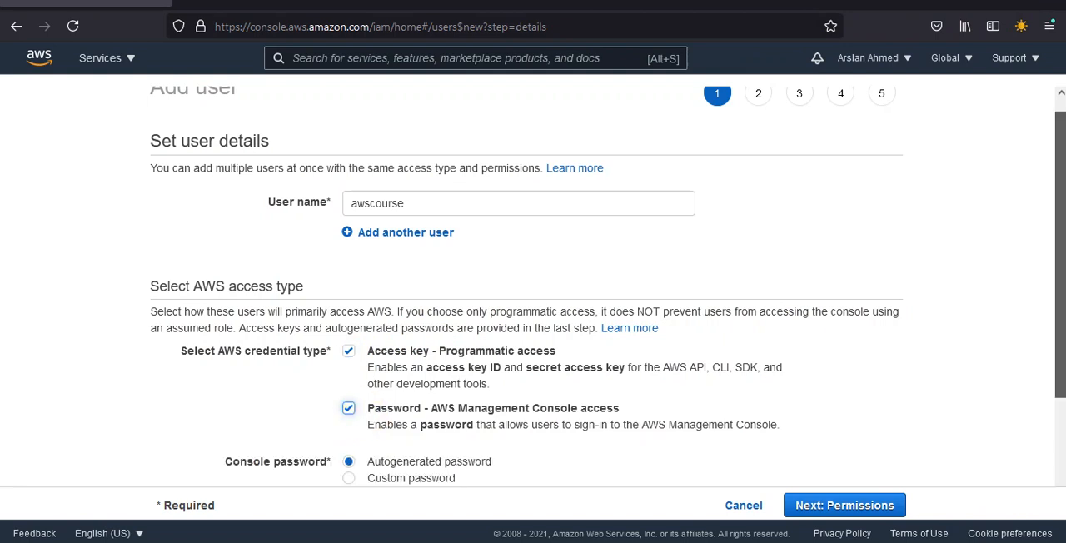
{"action": "scroll", "coordinate": [1062, 488], "scroll_direction": "down", "scroll_amount": 3}
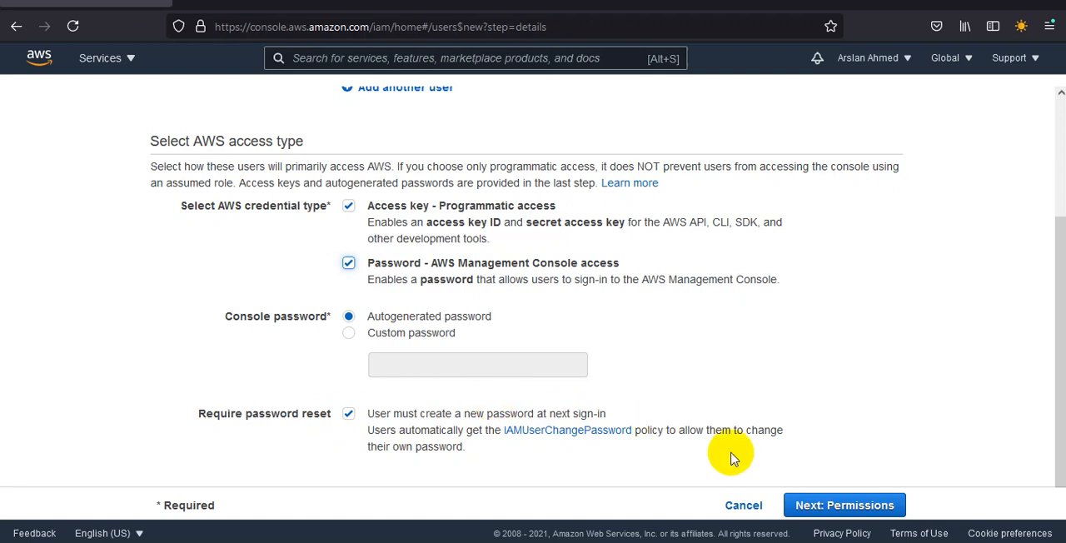
{"action": "left_click", "coordinate": [834, 507]}
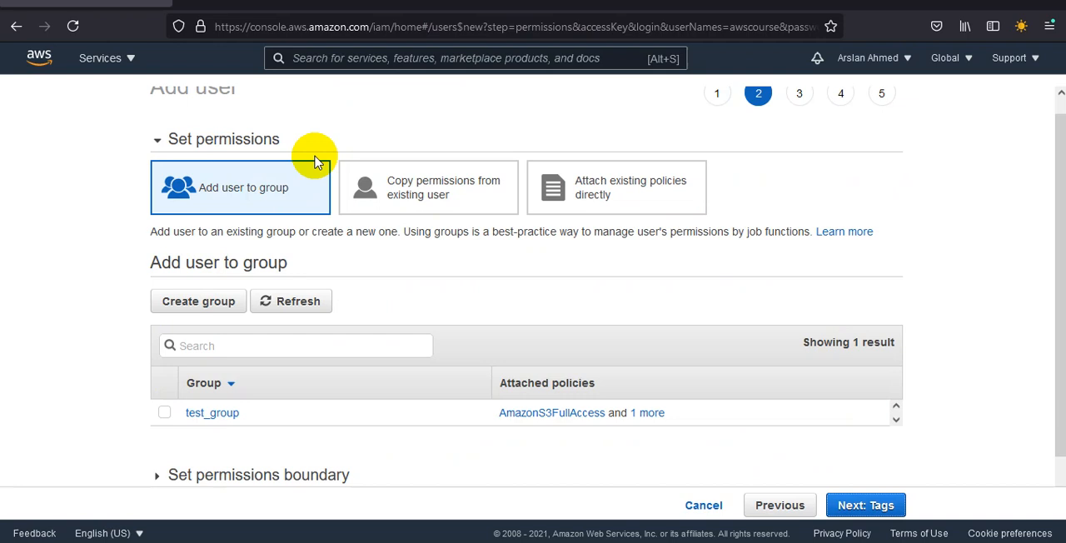
Step: Set the user's permissions method to attaching existing policies directly
{"action": "left_click", "coordinate": [429, 197]}
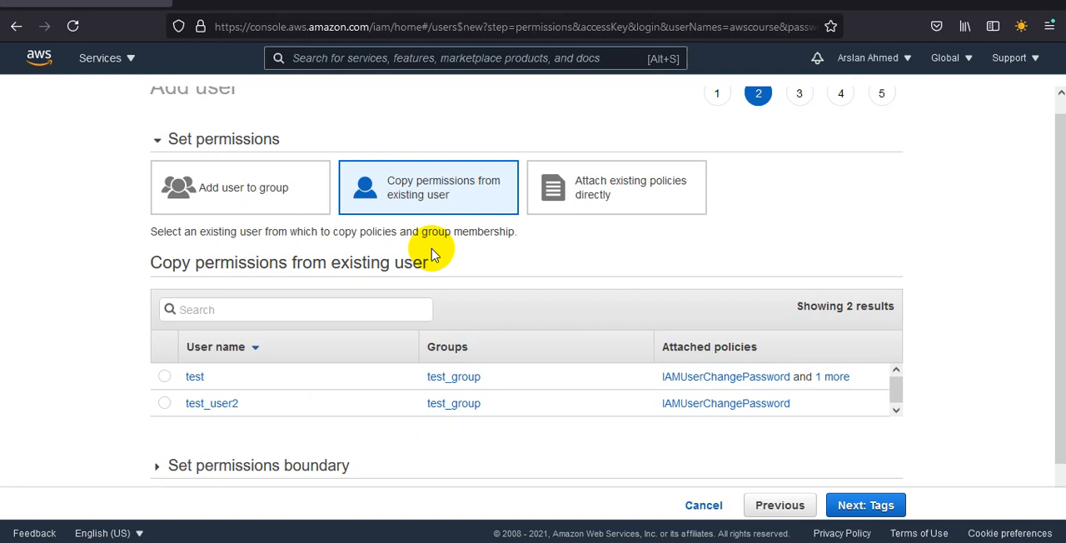
{"action": "left_click", "coordinate": [697, 184]}
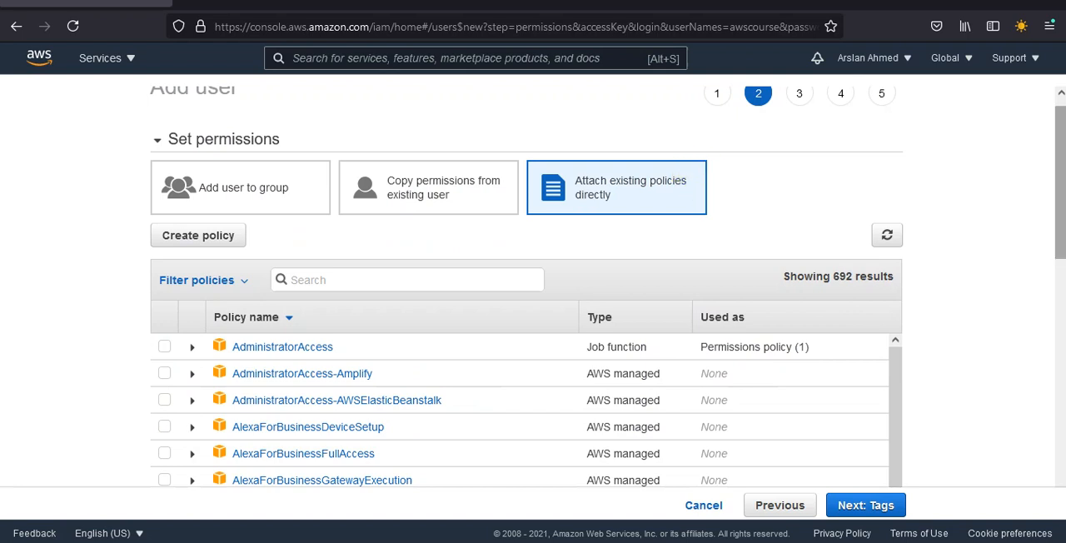
{"action": "left_click_drag", "start_coordinate": [1060, 185], "coordinate": [1061, 196]}
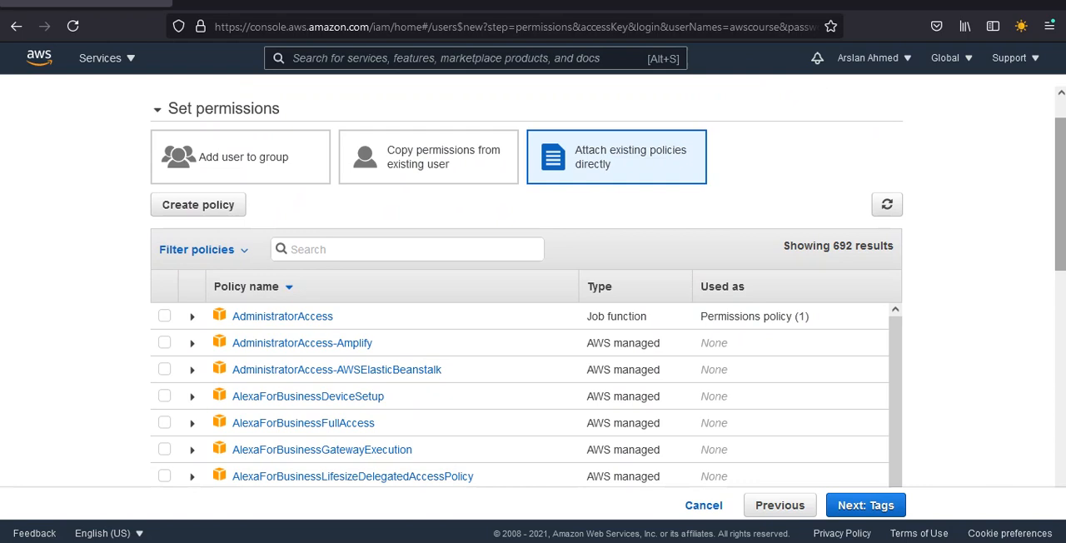
{"action": "left_click", "coordinate": [833, 247]}
{"action": "left_click_drag", "start_coordinate": [833, 247], "coordinate": [908, 254]}
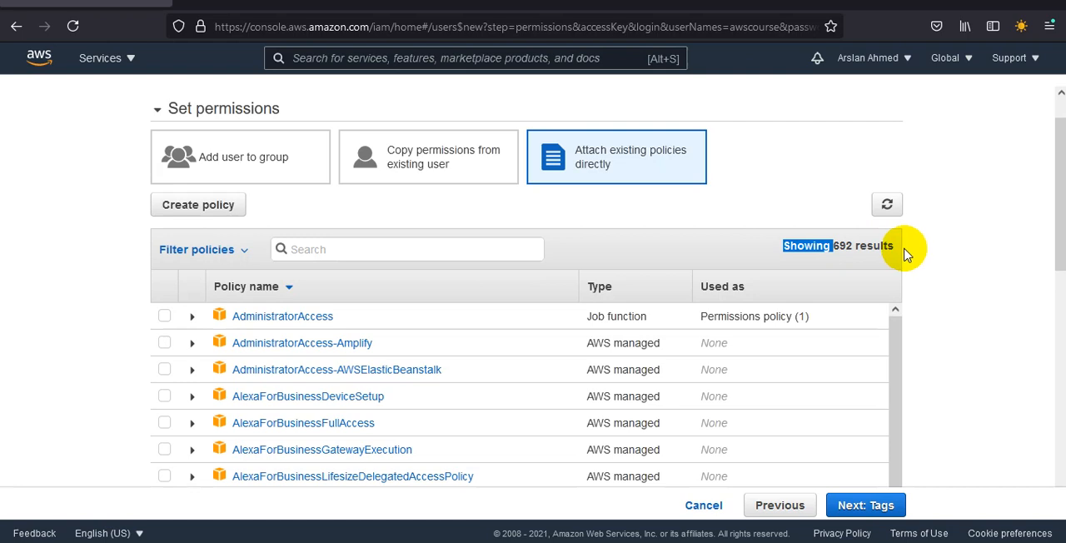
Step: Filter the policies by s3, select AmazonS3ReadOnlyAccess for the user, and proceed to the tags
{"action": "left_click", "coordinate": [412, 250]}
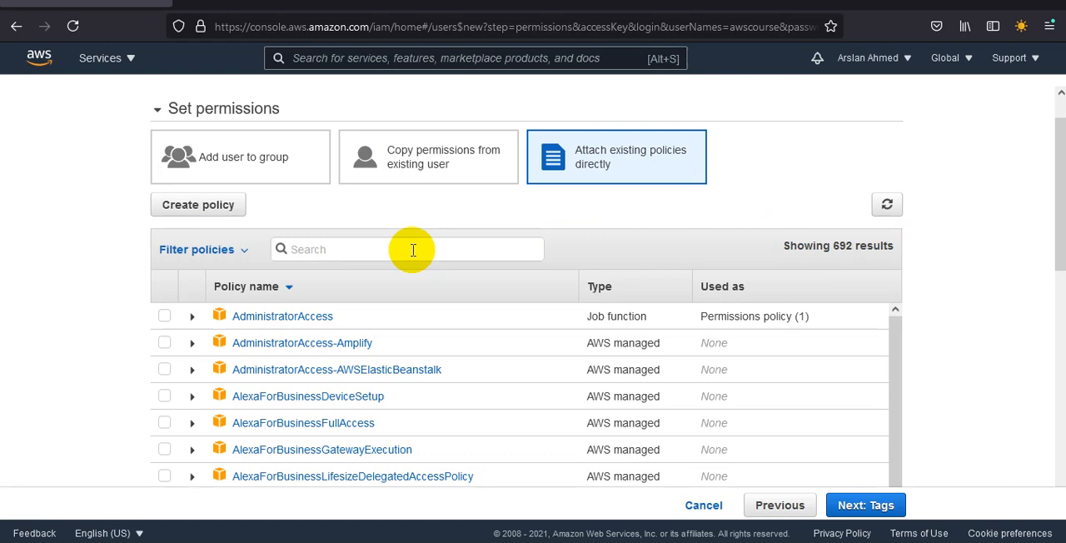
{"action": "type", "text": "s3"}
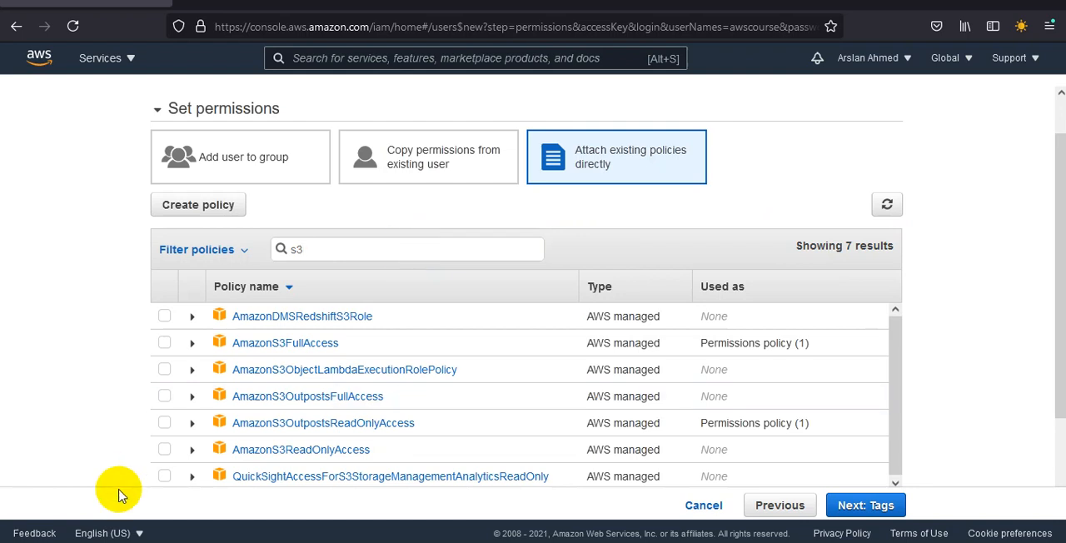
{"action": "left_click", "coordinate": [164, 454]}
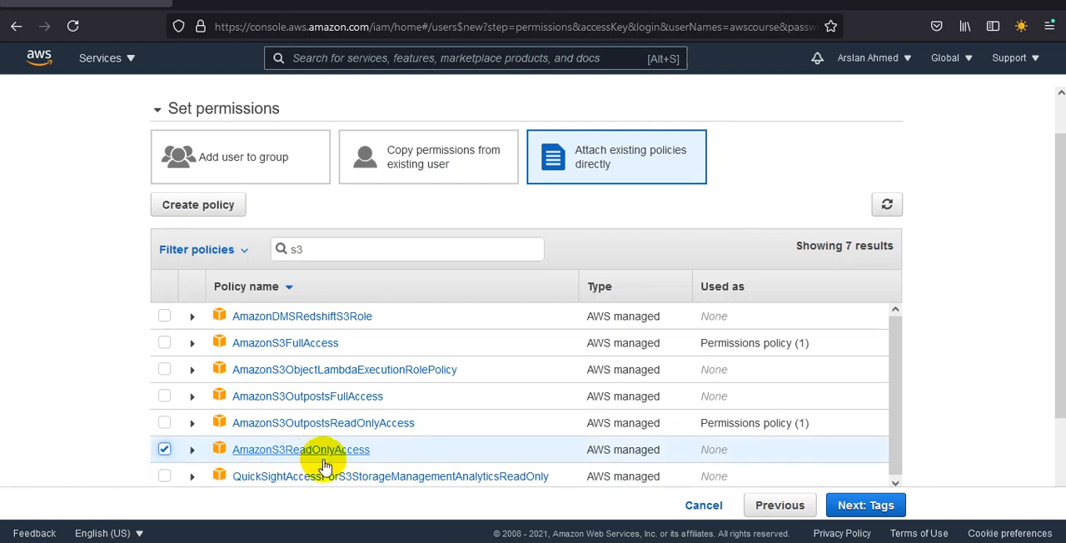
{"action": "left_click", "coordinate": [880, 506]}
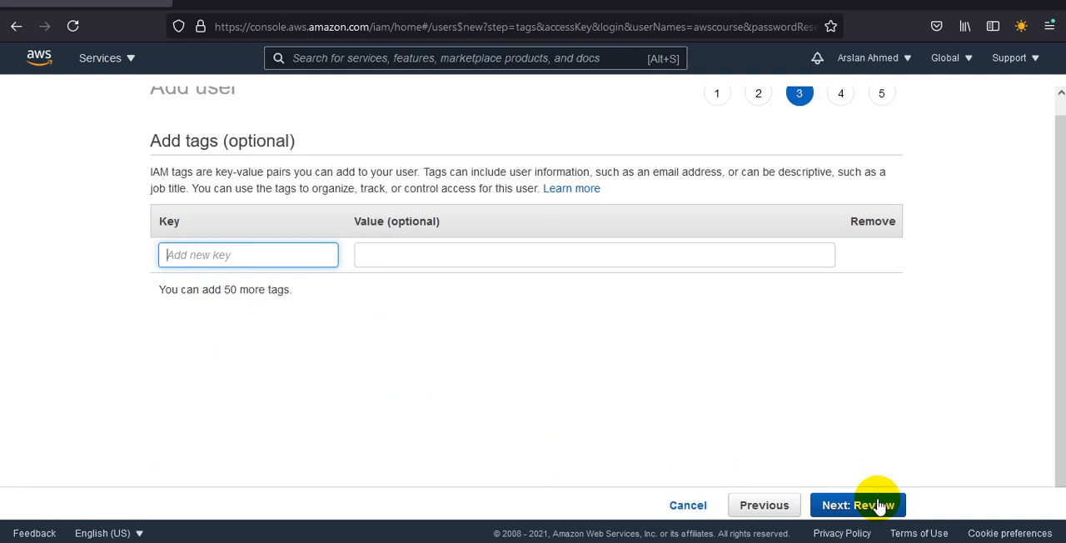
Step: Add a tag with key Business and value database, and proceed to the review
{"action": "triple_click", "coordinate": [281, 289]}
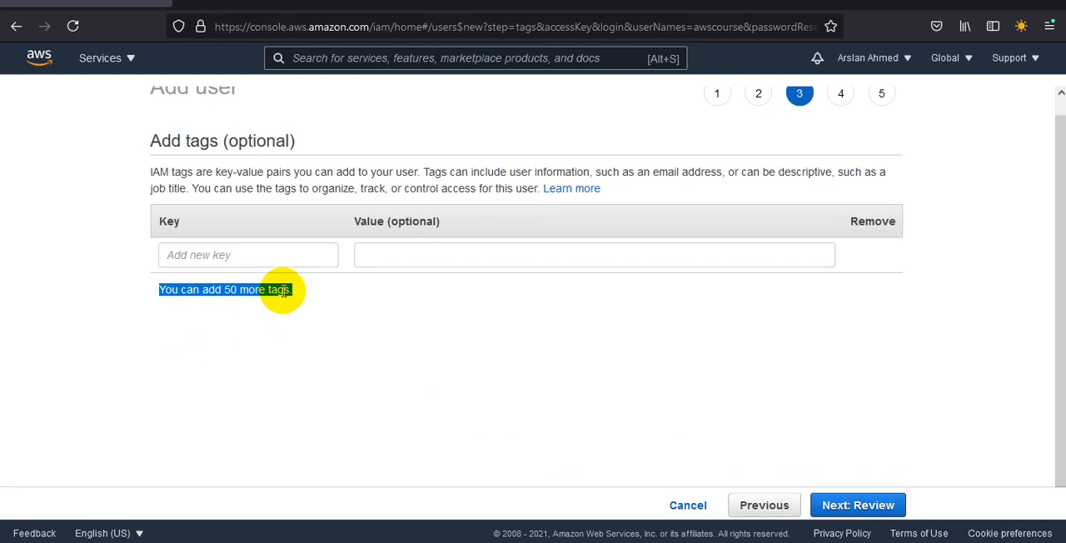
{"action": "left_click", "coordinate": [293, 254]}
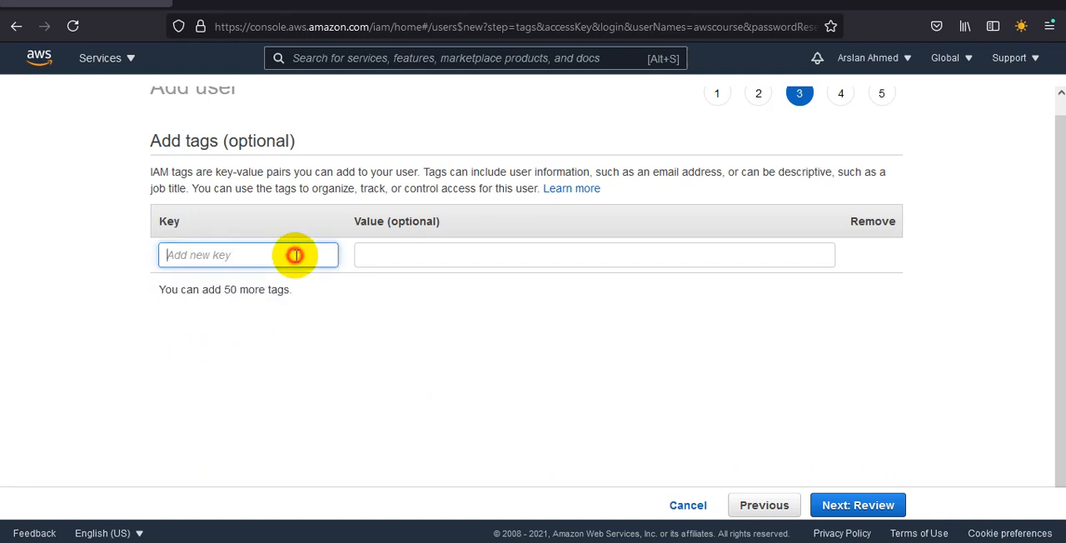
{"action": "type", "text": "Business"}
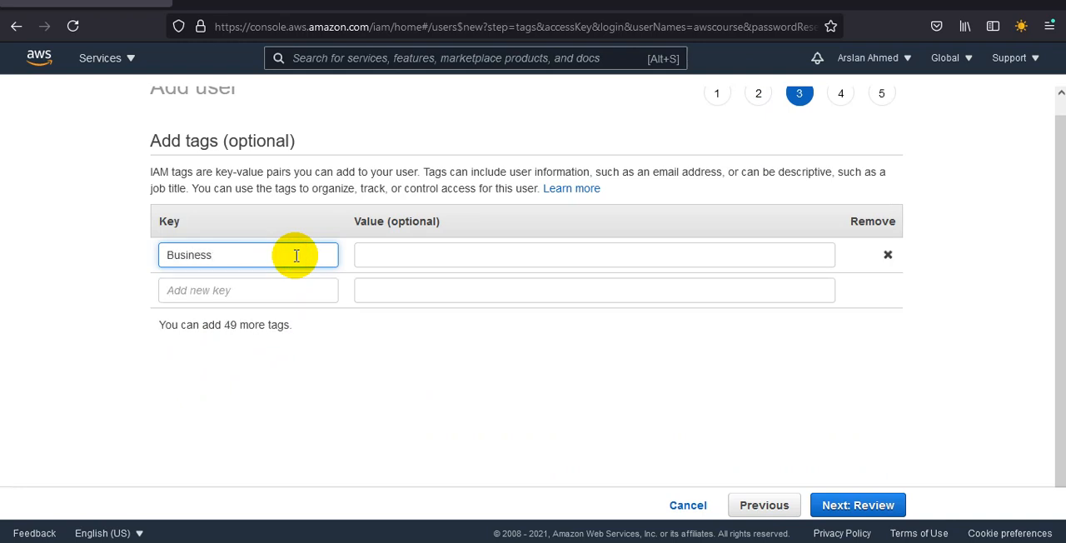
{"action": "key", "text": "Tab"}
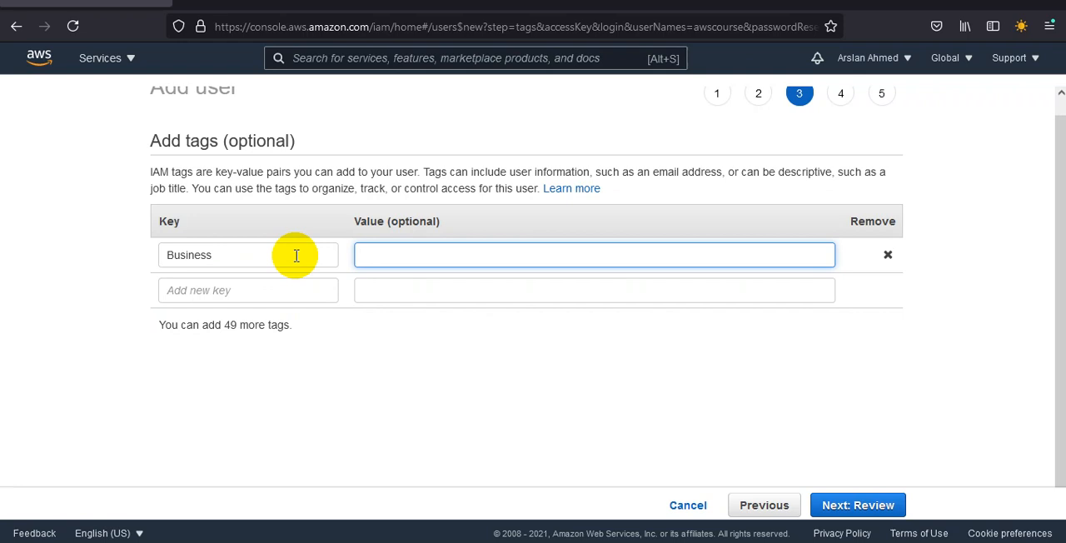
{"action": "type", "text": "database"}
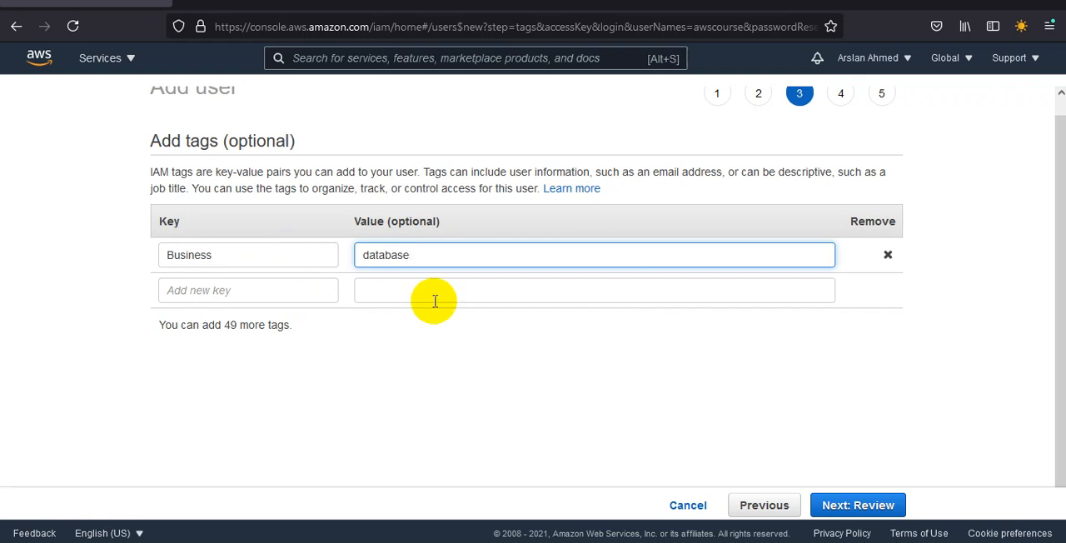
{"action": "left_click", "coordinate": [846, 509]}
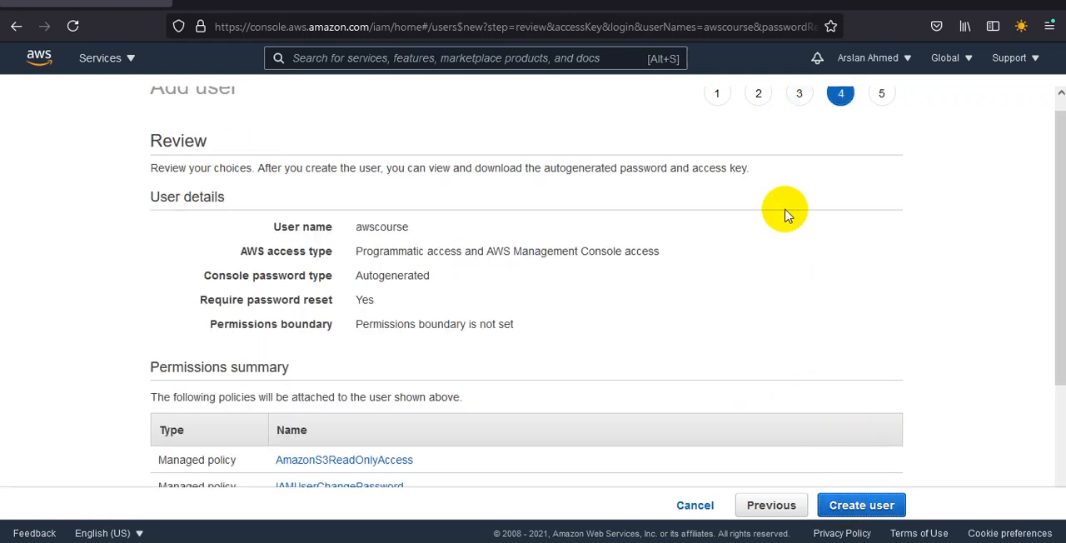
Step: Review the user details, permissions summary and tags, and create the user awscourse
{"action": "left_click_drag", "start_coordinate": [1061, 218], "coordinate": [1061, 265]}
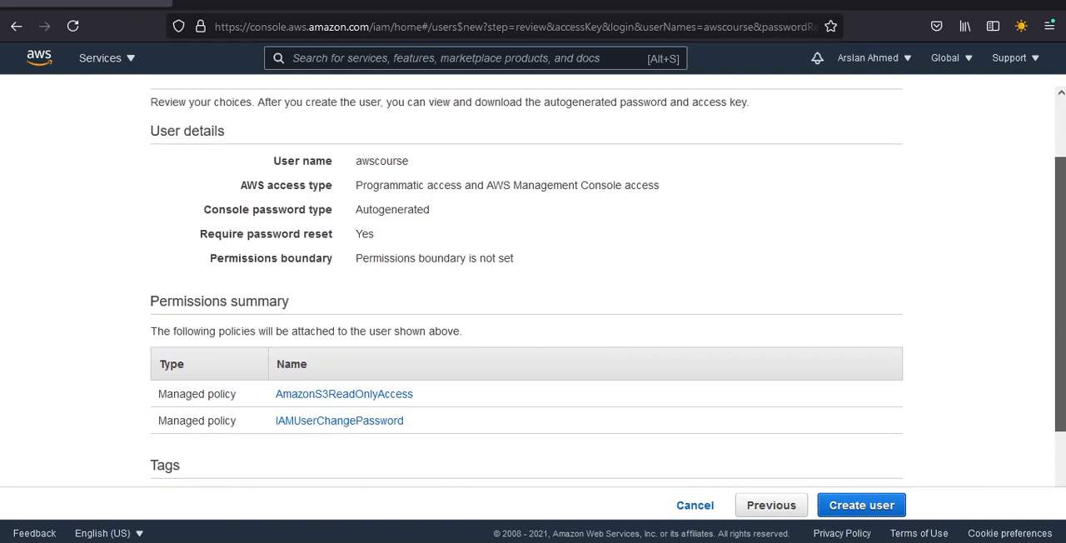
{"action": "double_click", "coordinate": [380, 159]}
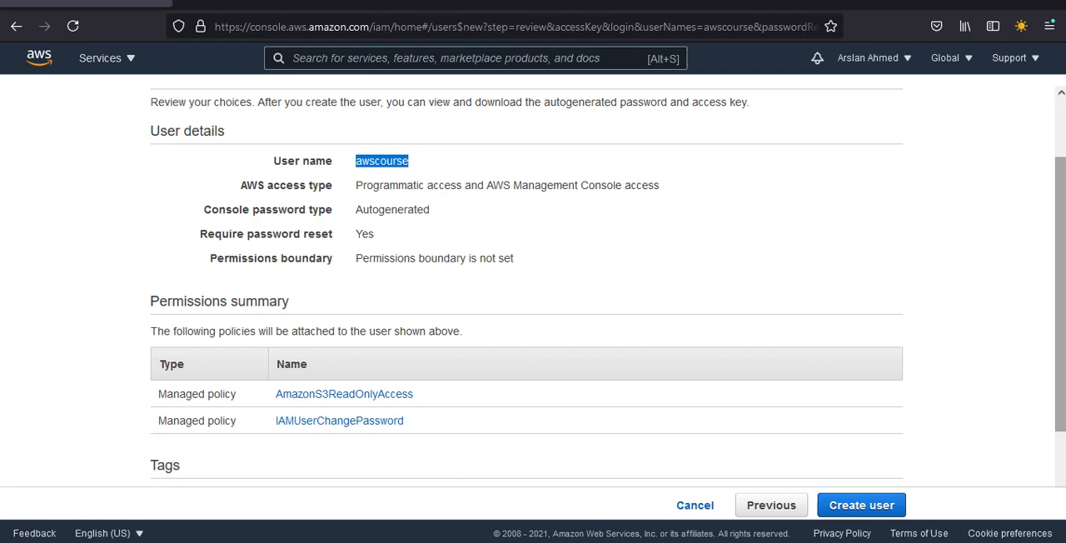
{"action": "scroll", "coordinate": [526, 283], "scroll_direction": "down", "scroll_amount": 2}
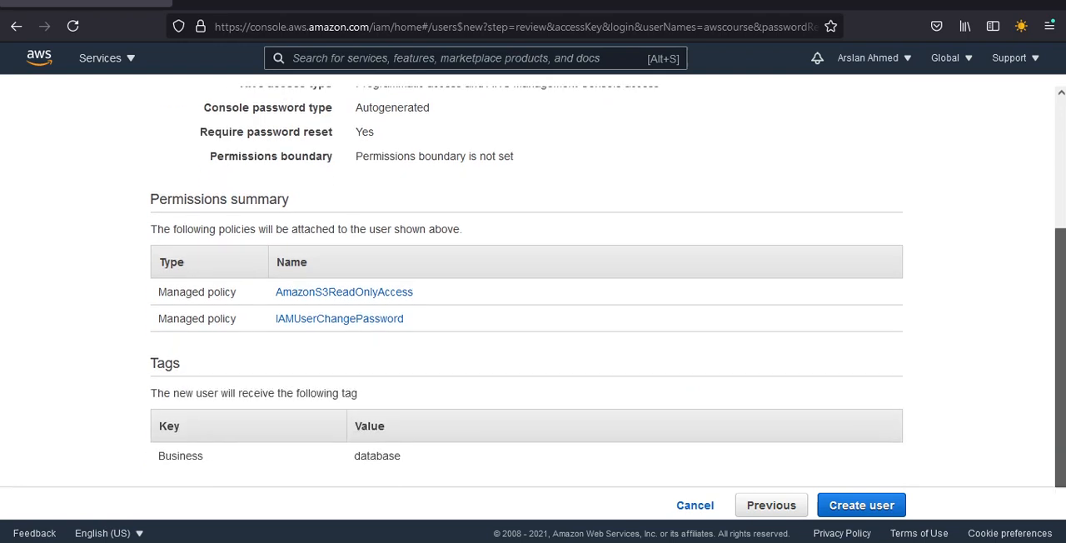
{"action": "left_click", "coordinate": [893, 506]}
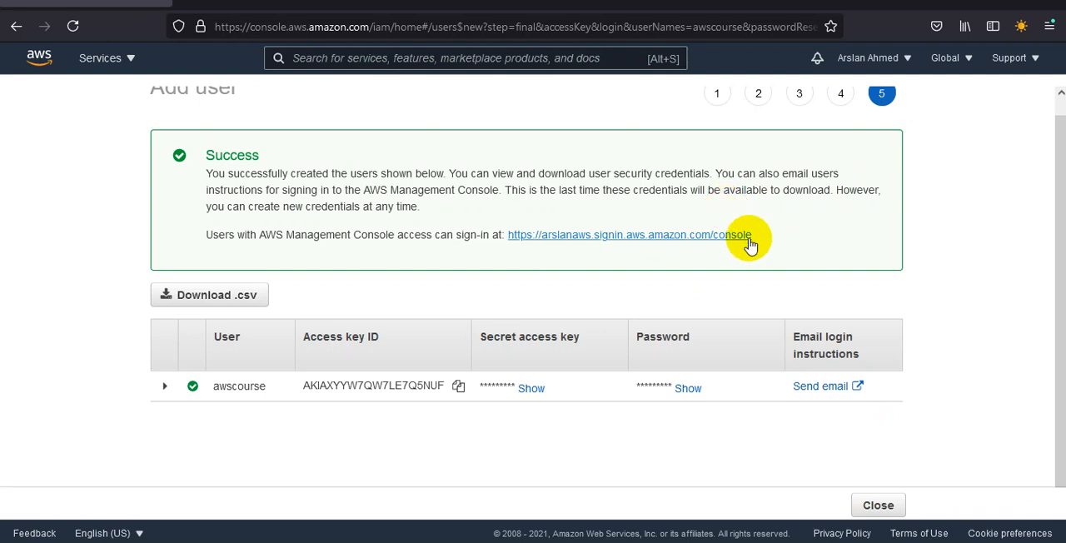
Step: Download the new user's credentials and save them as the file new_user_credentials.csv
{"action": "left_click_drag", "start_coordinate": [754, 237], "coordinate": [509, 262]}
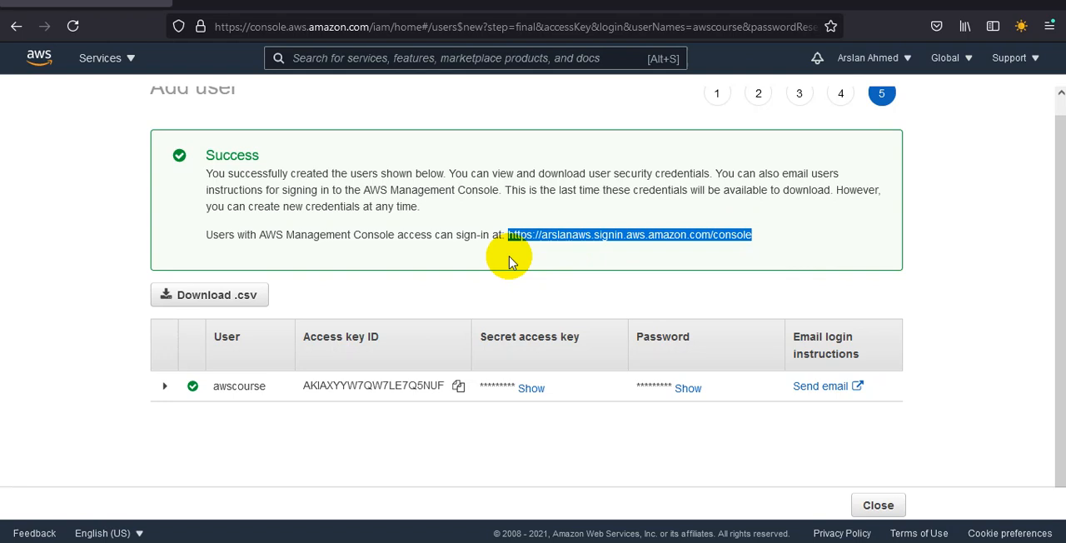
{"action": "left_click", "coordinate": [236, 303]}
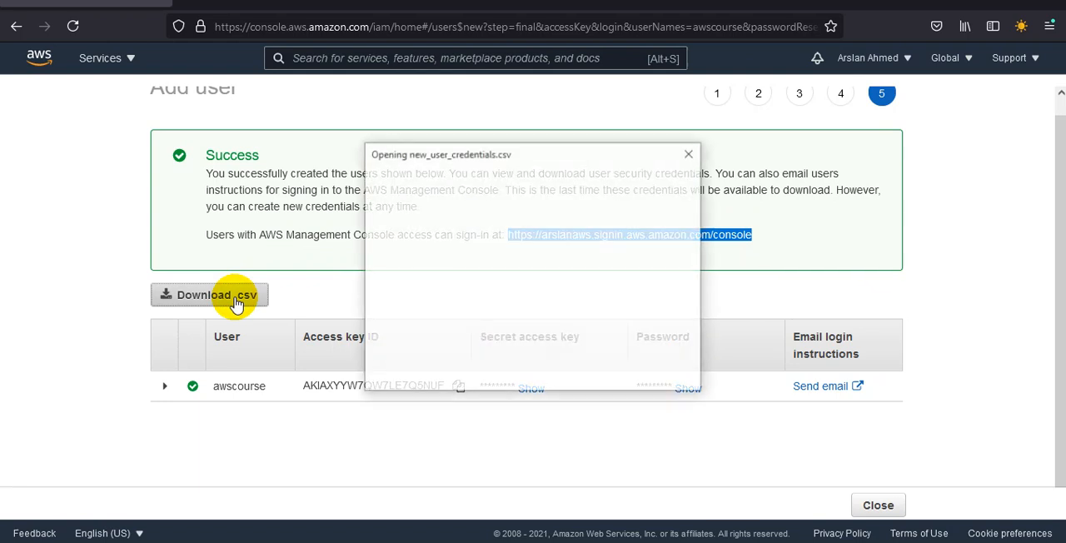
{"action": "left_click", "coordinate": [412, 309]}
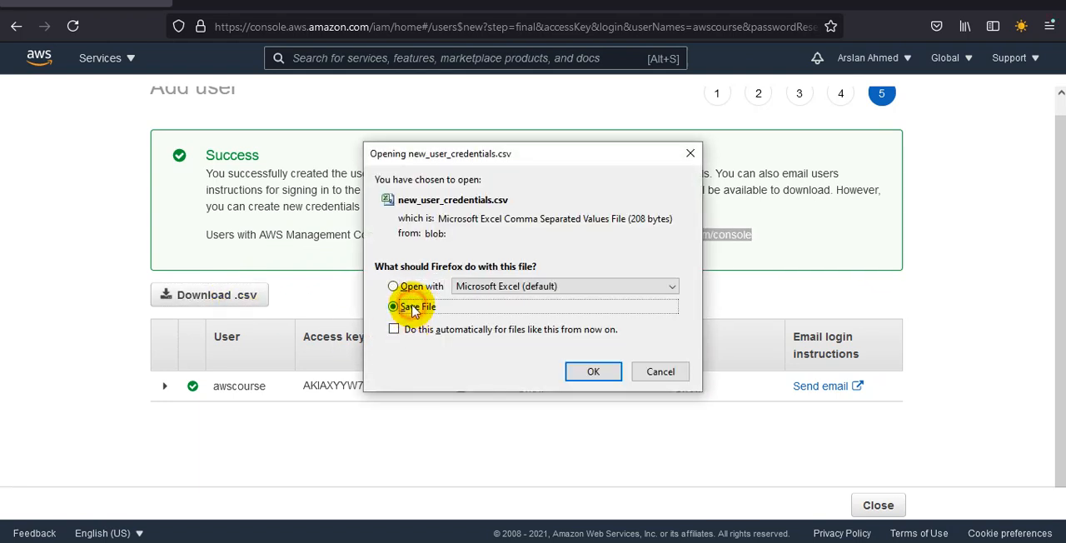
{"action": "left_click", "coordinate": [605, 374]}
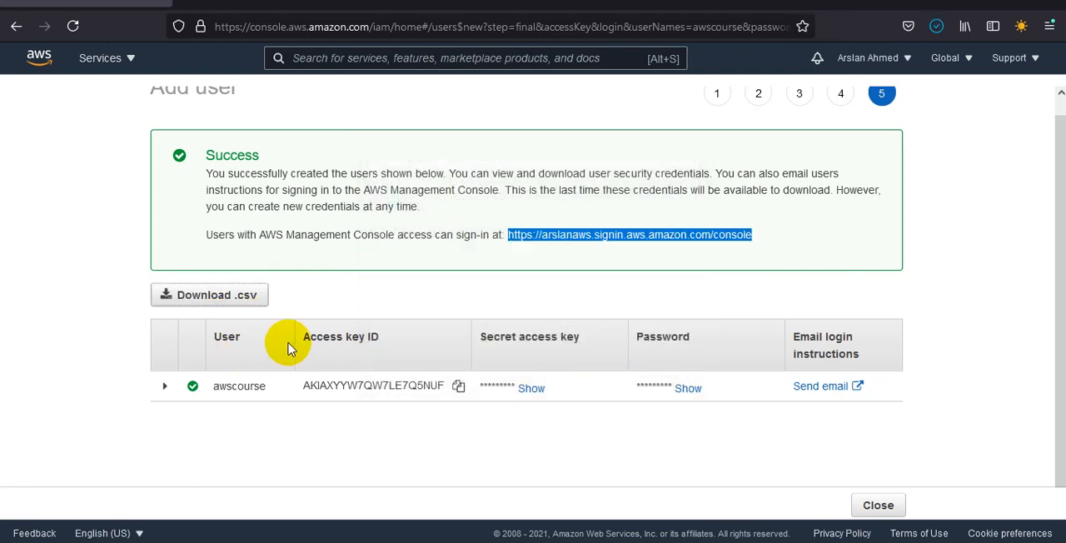
{"action": "left_click_drag", "start_coordinate": [324, 337], "coordinate": [408, 350]}
{"action": "left_click_drag", "start_coordinate": [512, 338], "coordinate": [883, 360]}
{"action": "left_click", "coordinate": [883, 358]}
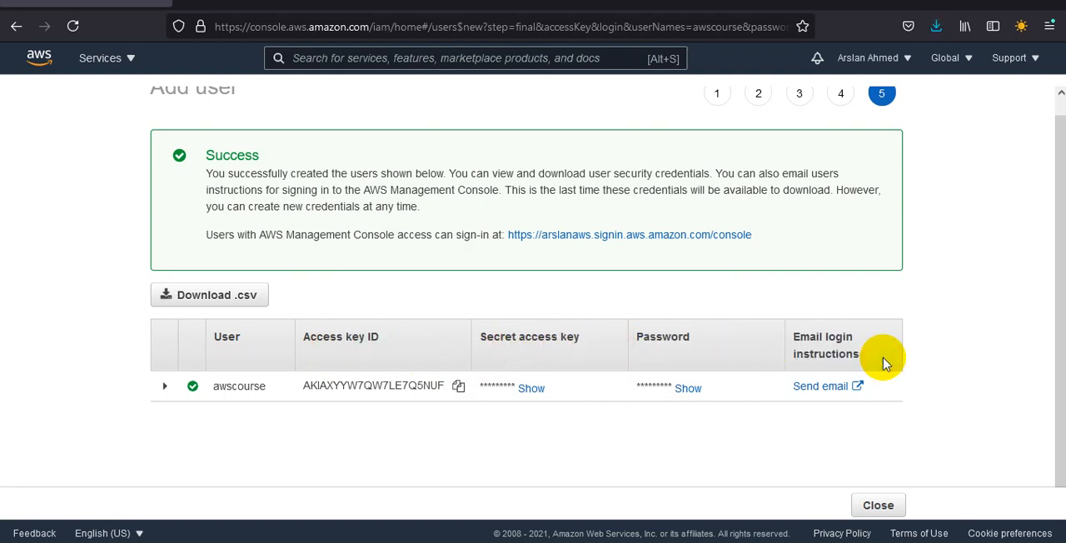
{"action": "left_click_drag", "start_coordinate": [207, 337], "coordinate": [708, 344]}
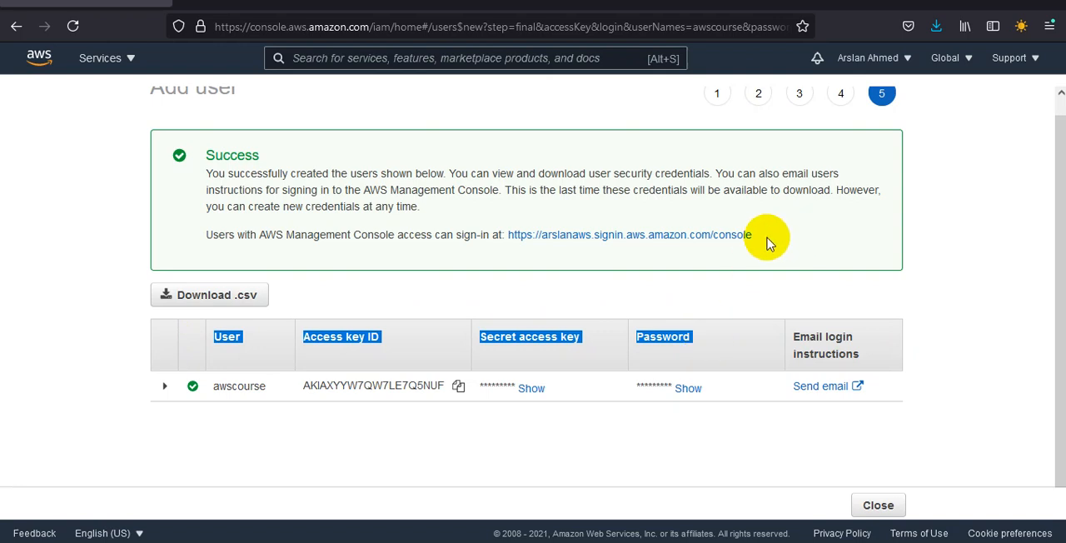
Step: Copy the console sign-in link for IAM users and open it in the other browser window showing the AWS Free Tier page
{"action": "left_click_drag", "start_coordinate": [753, 236], "coordinate": [507, 238]}
{"action": "key", "text": "ctrl+c"}
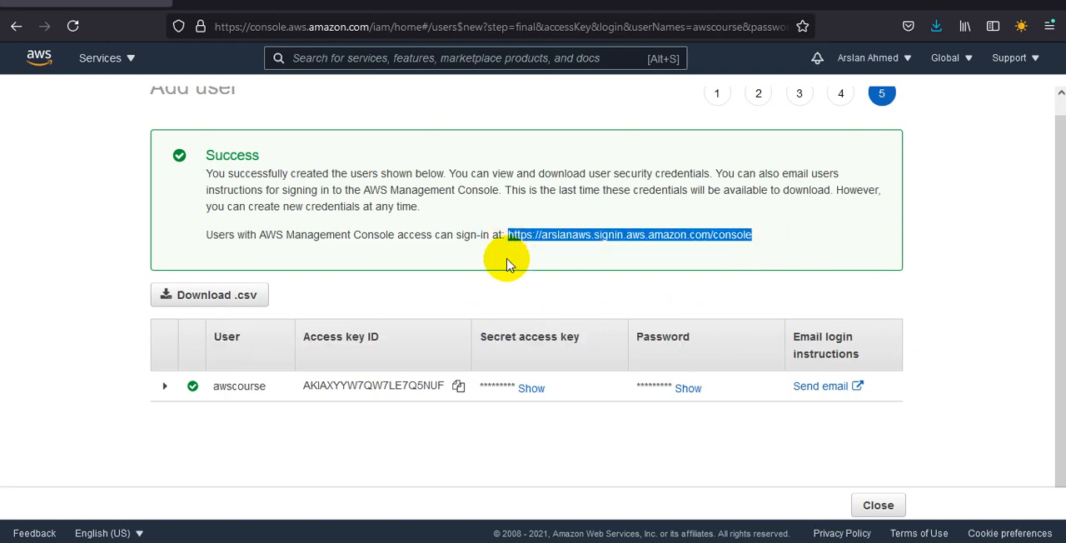
{"action": "left_click", "coordinate": [662, 529]}
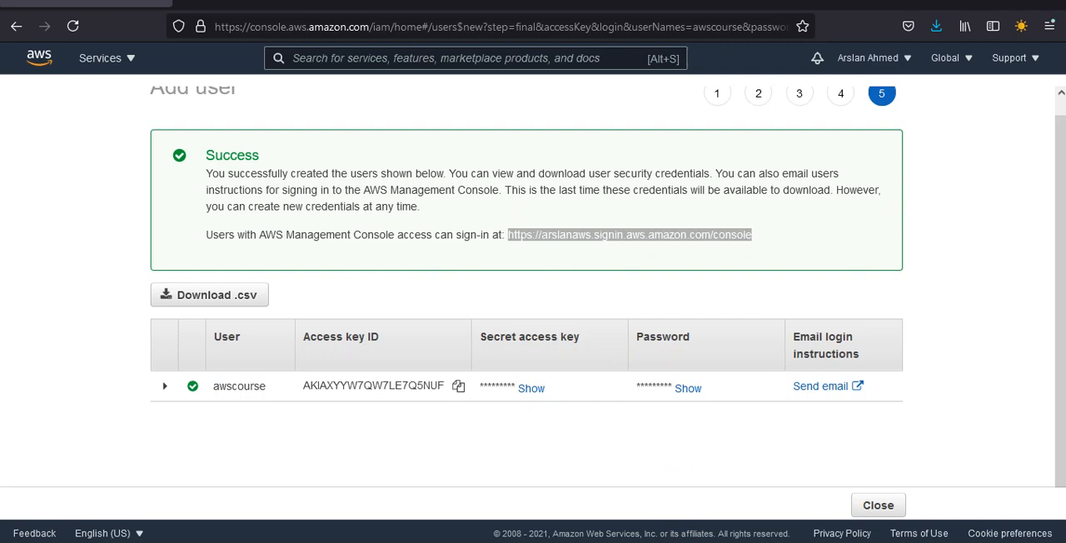
{"action": "left_click", "coordinate": [712, 520]}
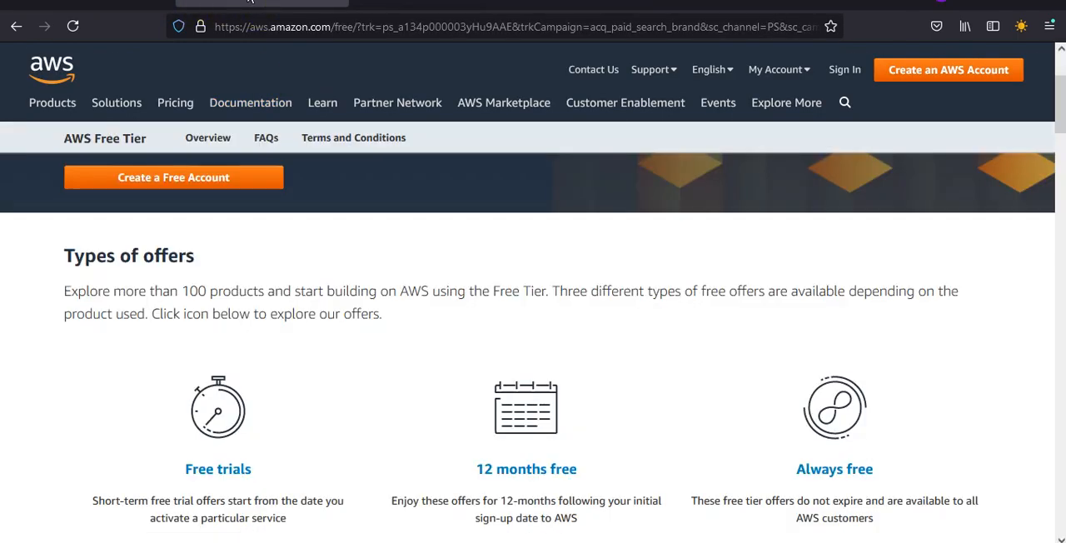
{"action": "left_click", "coordinate": [265, 27]}
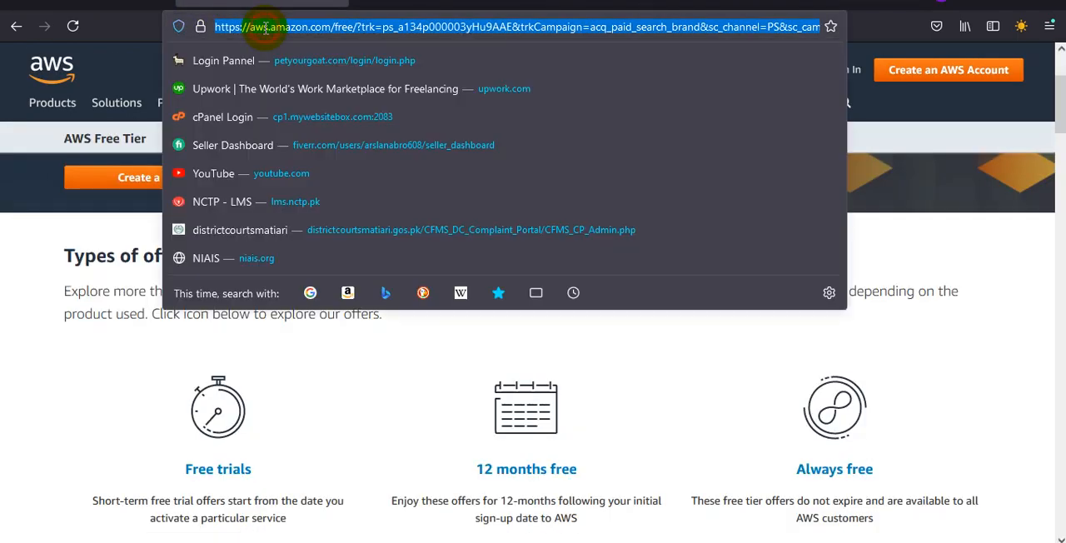
{"action": "key", "text": "ctrl+v"}
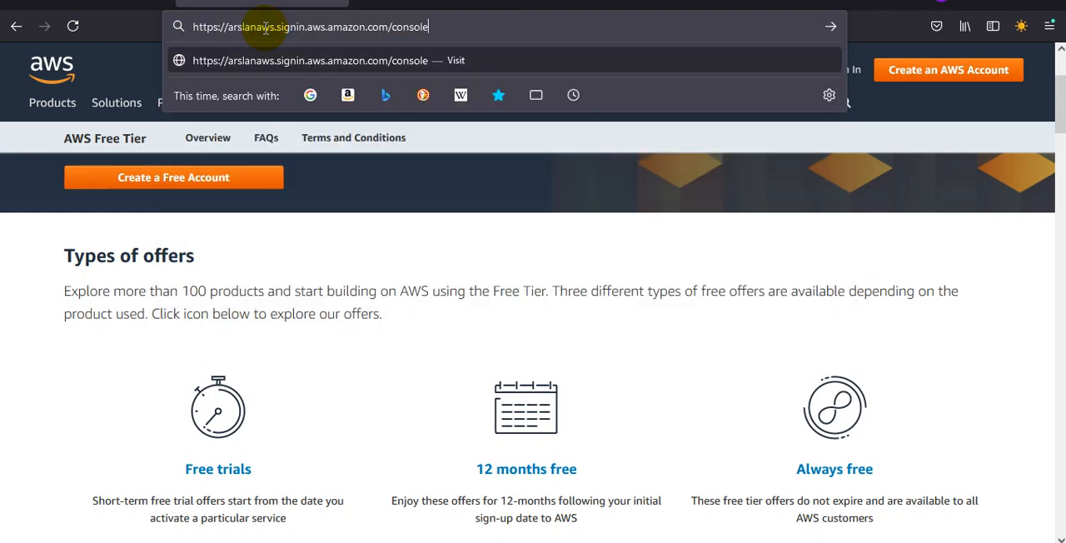
{"action": "key", "text": "Return"}
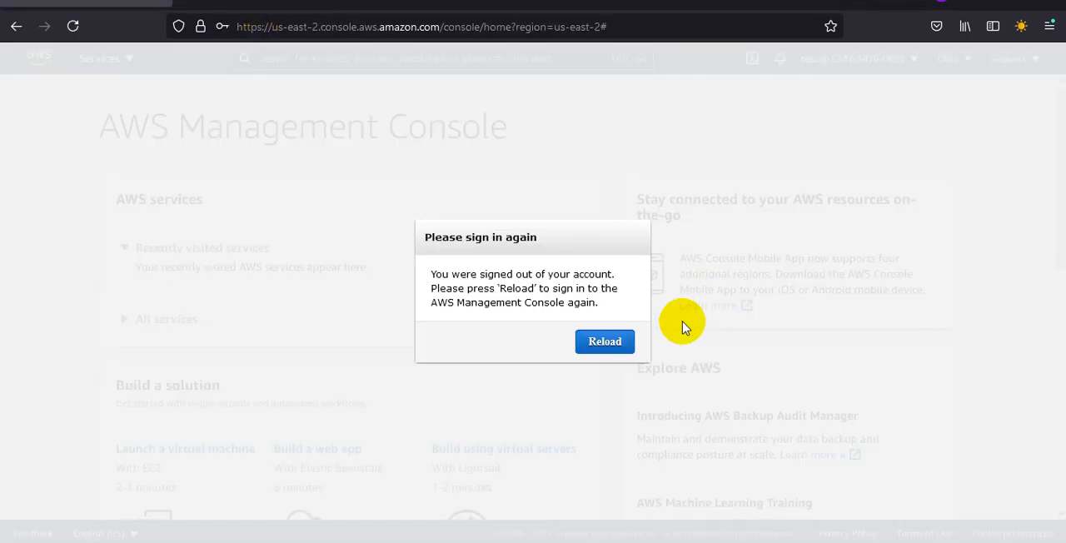
{"action": "left_click", "coordinate": [620, 345]}
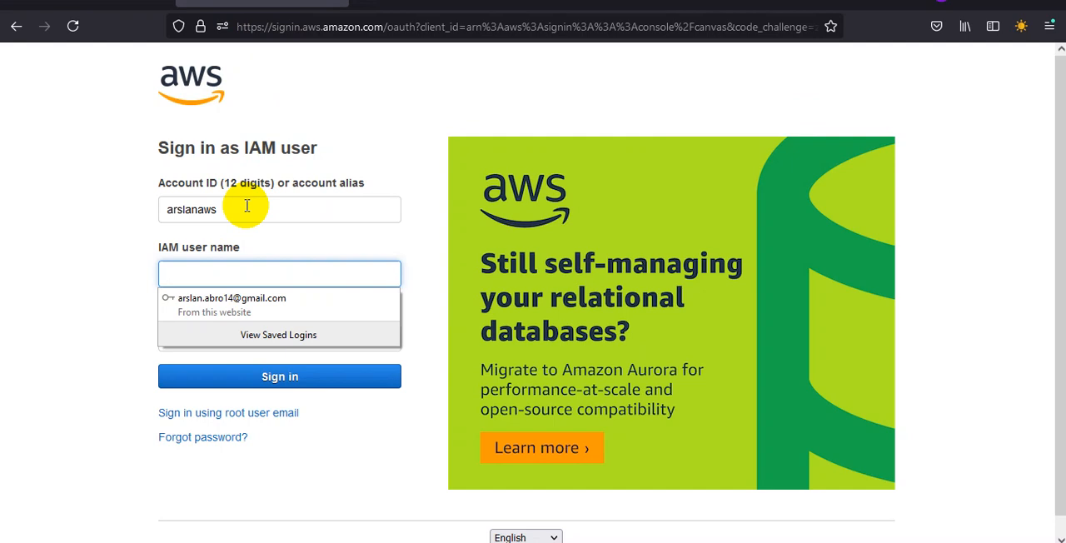
Step: Check the account alias on the IAM sign-in form and switch back to the IAM Management Console window
{"action": "left_click_drag", "start_coordinate": [247, 206], "coordinate": [133, 205]}
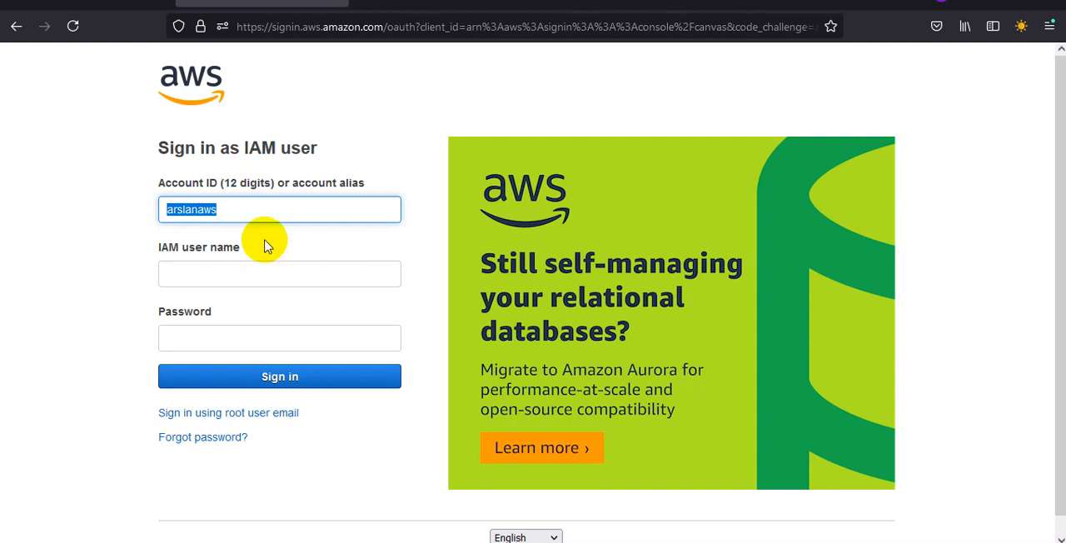
{"action": "left_click", "coordinate": [261, 269]}
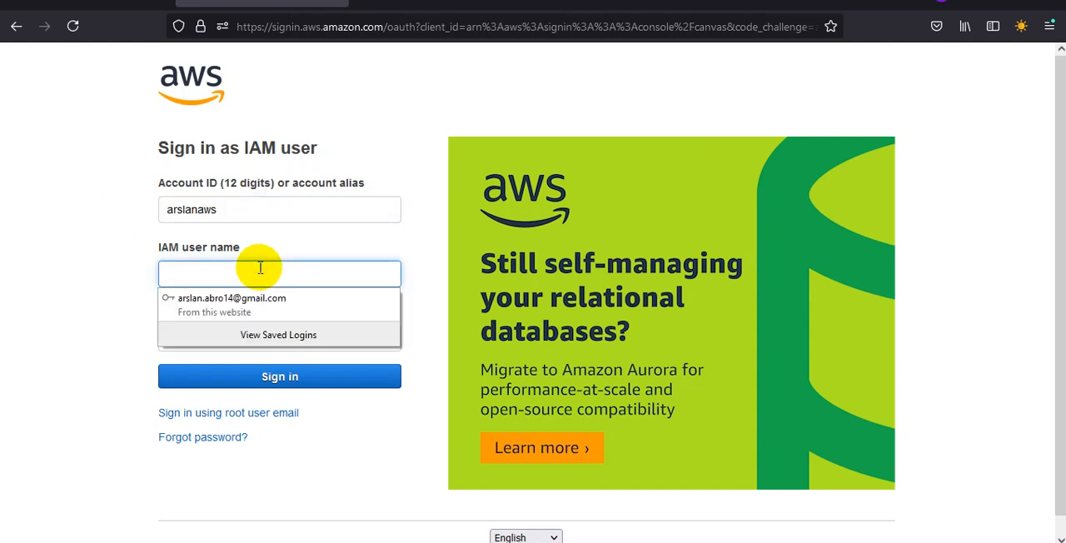
{"action": "left_click", "coordinate": [669, 542]}
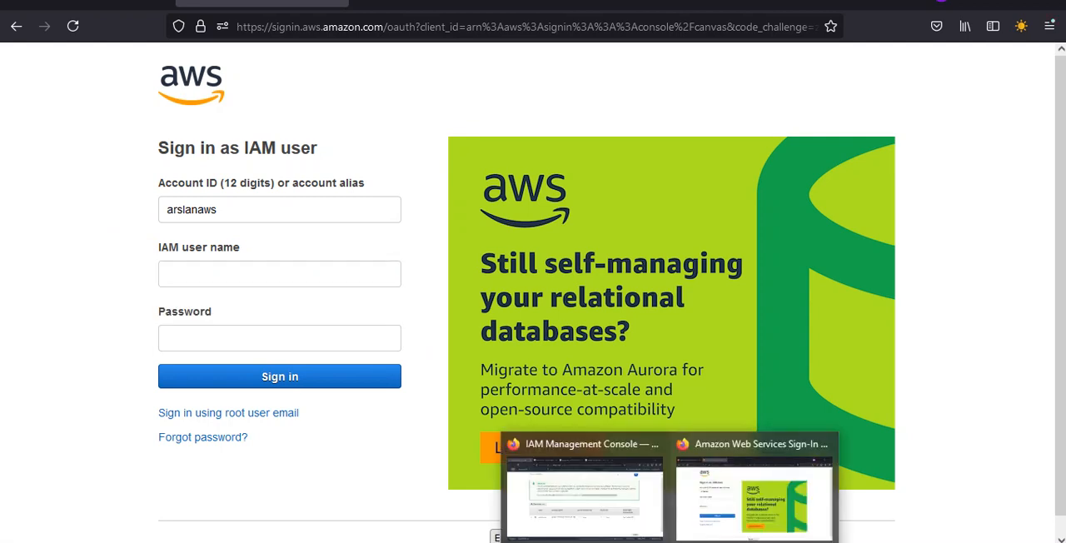
{"action": "left_click", "coordinate": [616, 514]}
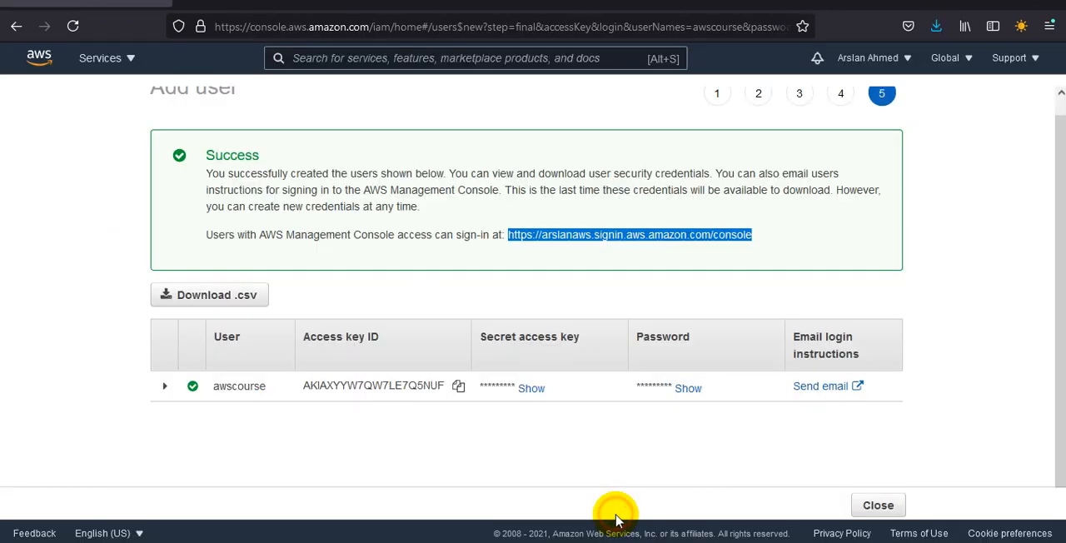
Step: Open the downloaded file new_user_credentials.csv in Excel
{"action": "left_click", "coordinate": [936, 34]}
{"action": "left_click", "coordinate": [923, 71]}
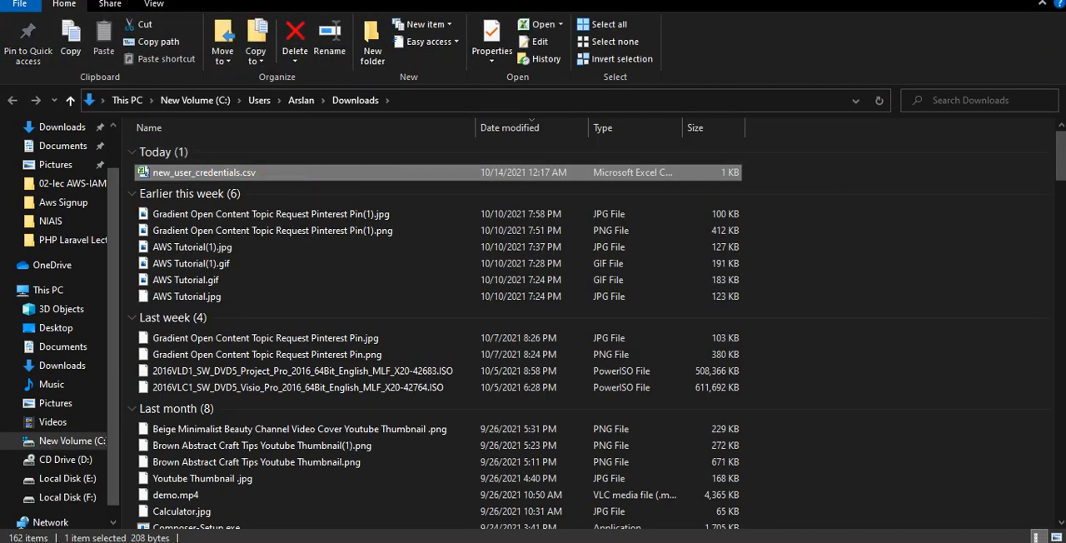
{"action": "left_click", "coordinate": [1047, 0]}
{"action": "left_click", "coordinate": [941, 33]}
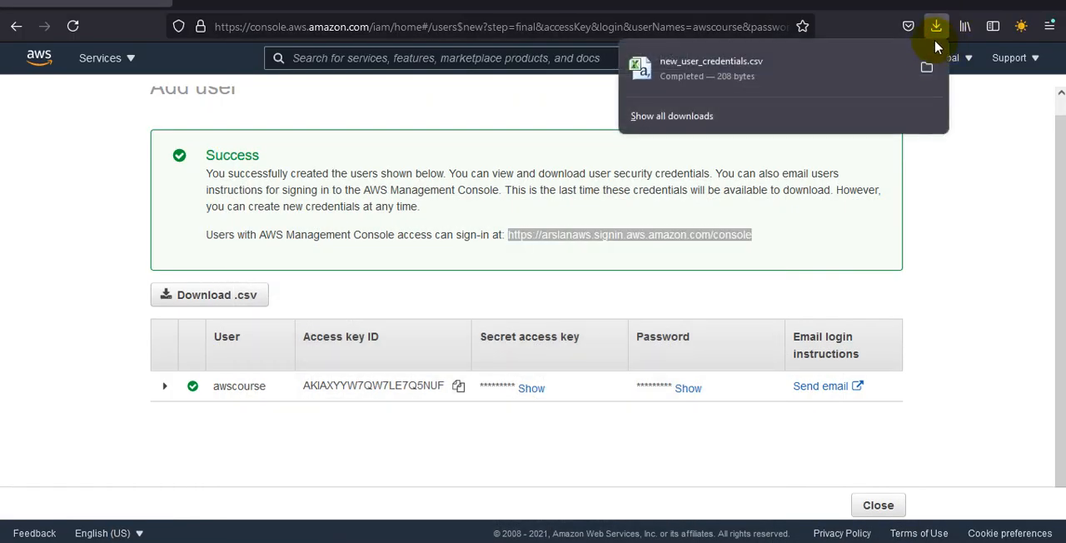
{"action": "left_click", "coordinate": [813, 82]}
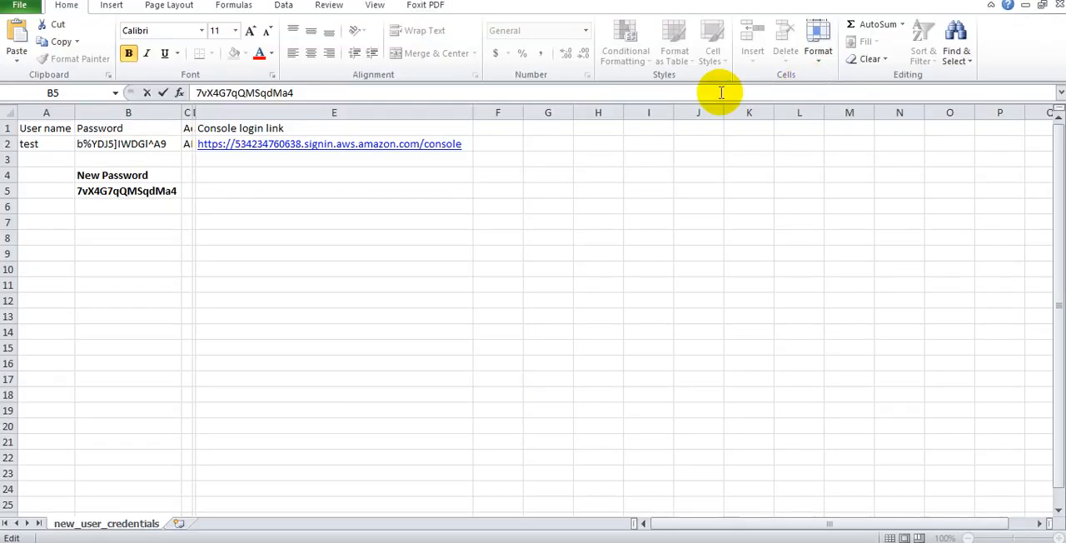
{"action": "left_click", "coordinate": [375, 275]}
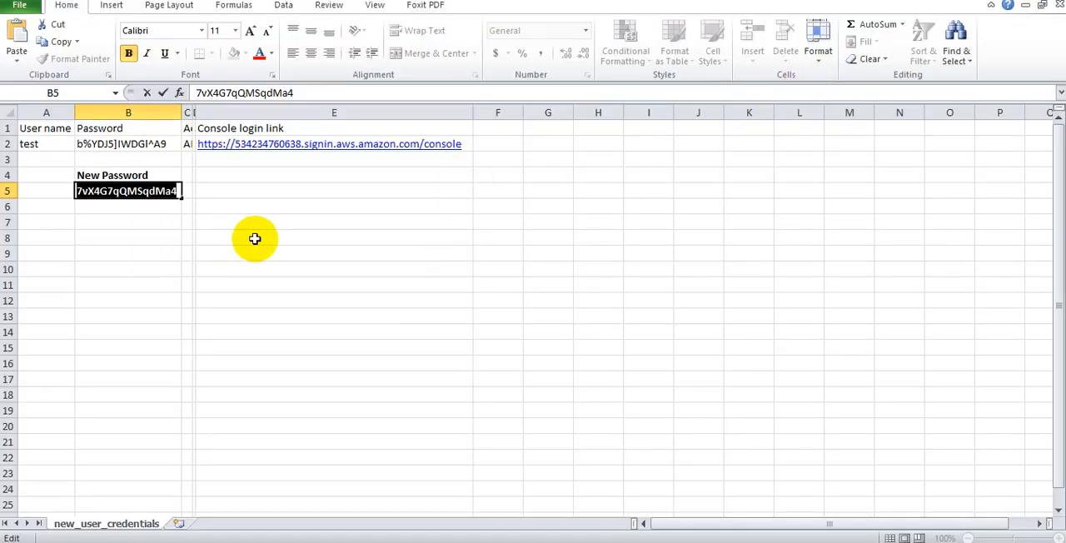
{"action": "left_click", "coordinate": [254, 239]}
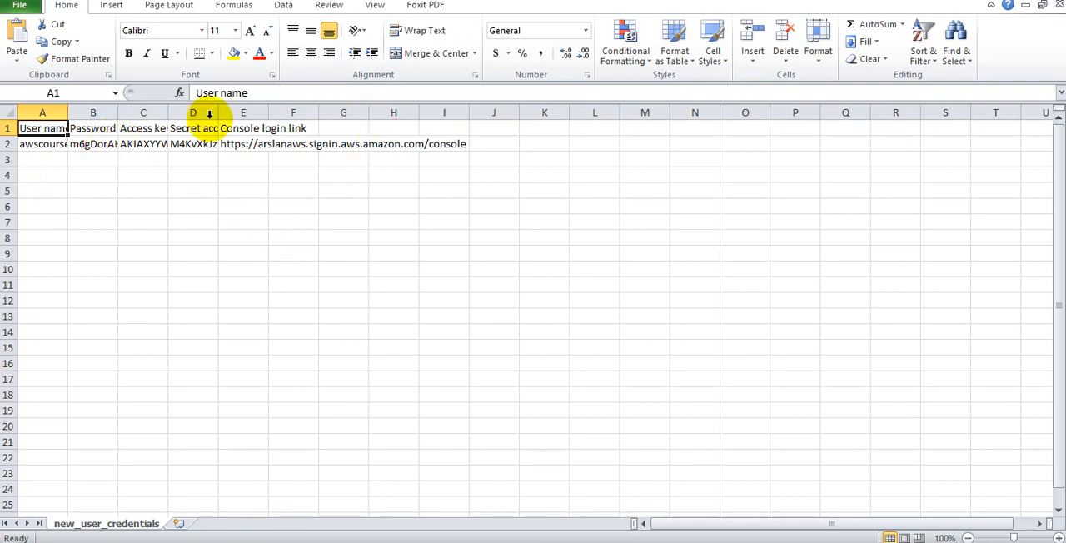
Step: Narrow the access key ID and secret access key columns and select the console login link cell
{"action": "left_click_drag", "start_coordinate": [209, 114], "coordinate": [125, 111]}
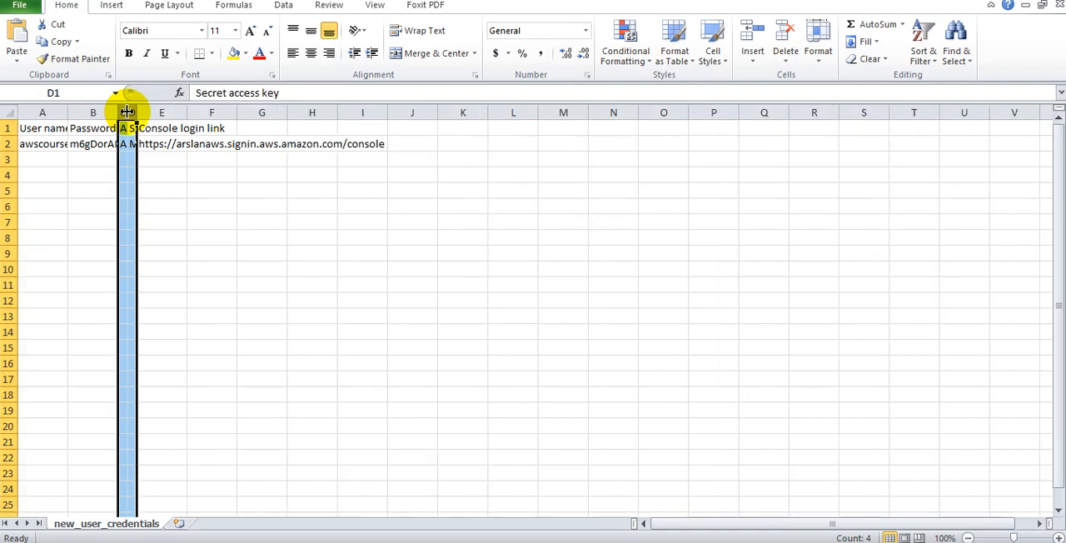
{"action": "left_click", "coordinate": [209, 142]}
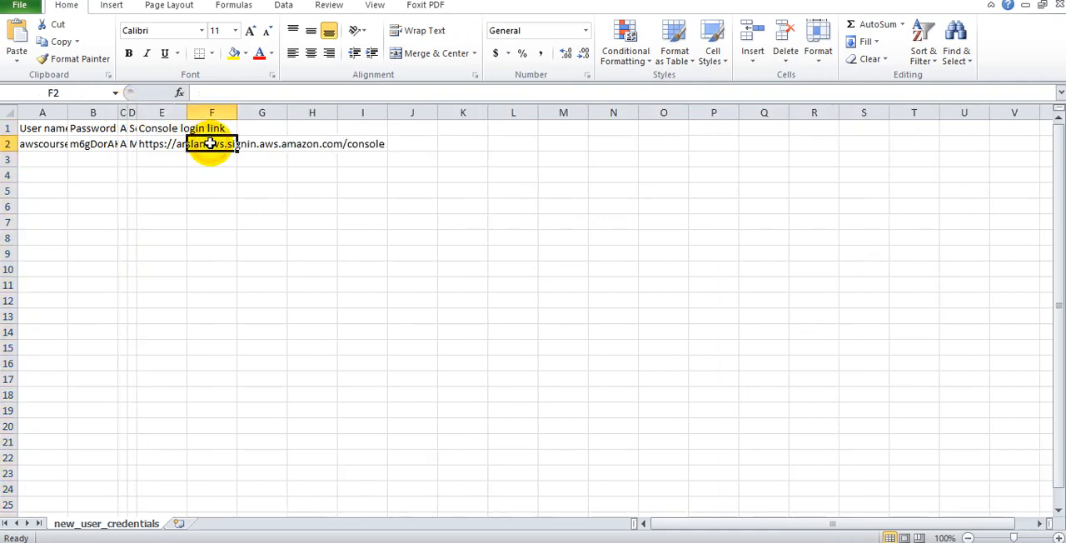
{"action": "left_click", "coordinate": [159, 142]}
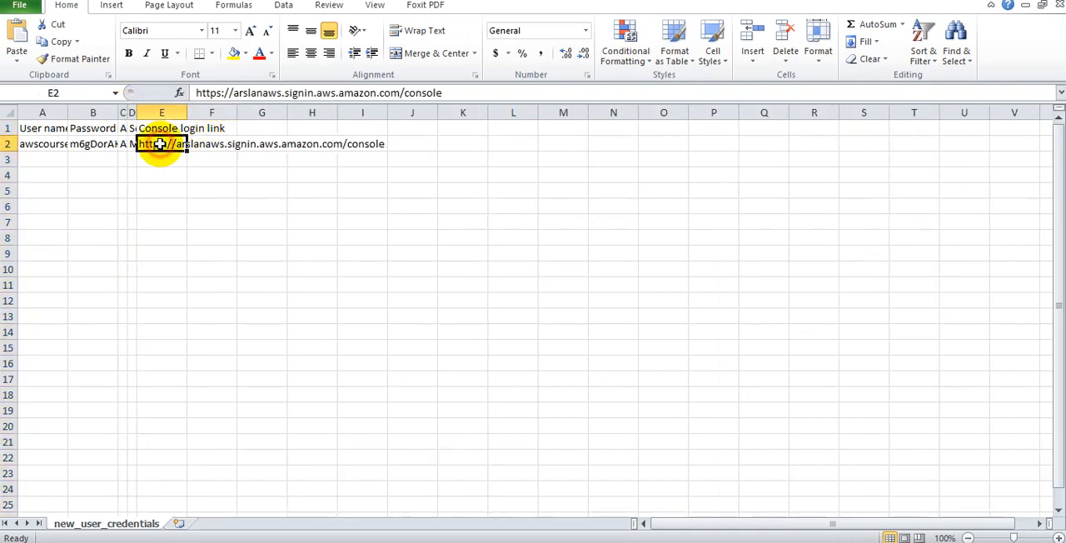
Step: Copy the user name awscourse from the credentials sheet into the IAM user name field of the browser's AWS sign-in form
{"action": "left_click", "coordinate": [48, 147]}
{"action": "double_click", "coordinate": [47, 148]}
{"action": "double_click", "coordinate": [50, 147]}
{"action": "key", "text": "ctrl+c"}
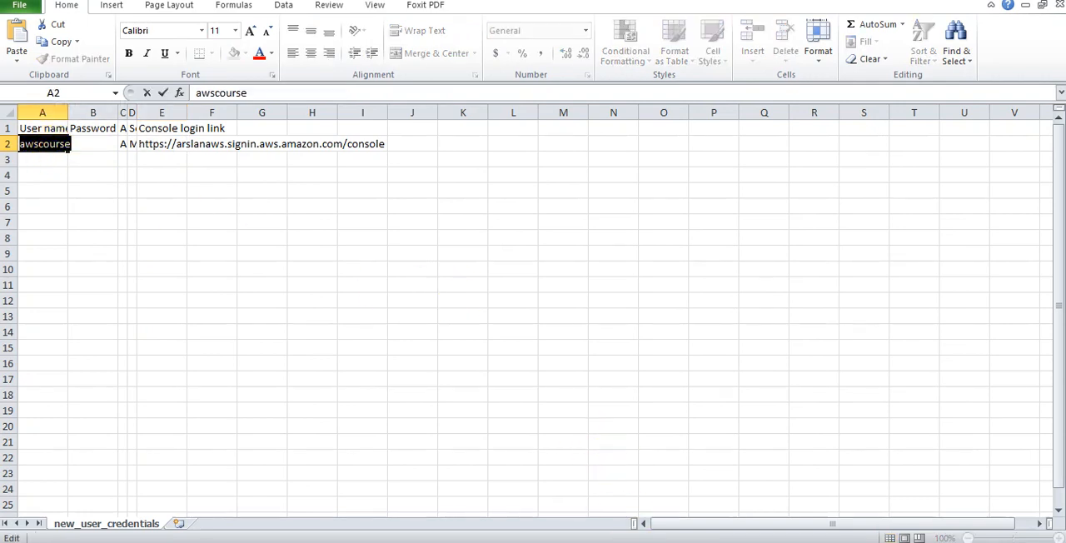
{"action": "left_click", "coordinate": [669, 542]}
{"action": "left_click", "coordinate": [754, 495]}
{"action": "left_click", "coordinate": [238, 281]}
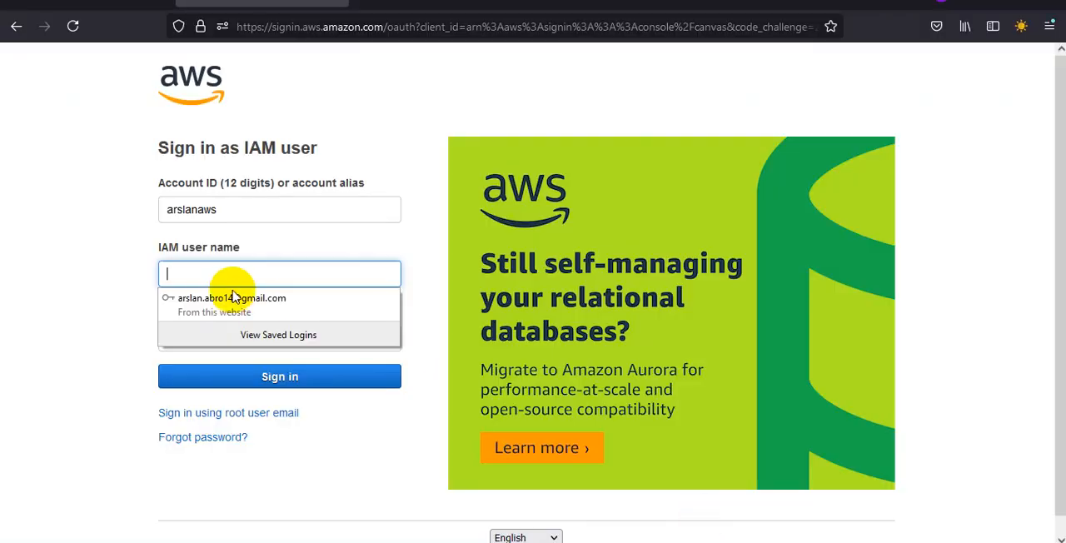
{"action": "left_click", "coordinate": [220, 275]}
{"action": "key", "text": "ctrl+v"}
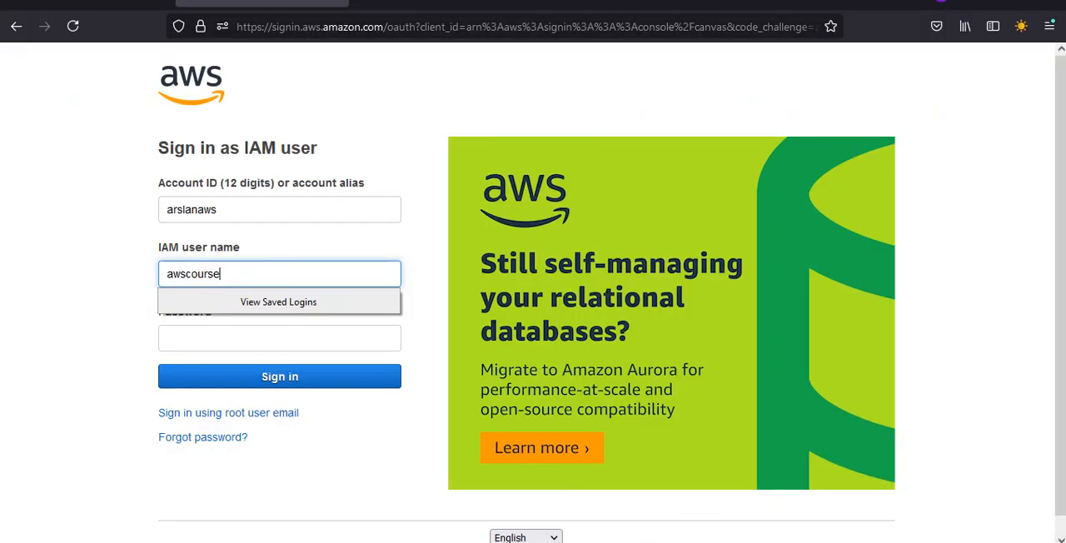
Step: Copy the user's password from new_user_credentials.csv into the Password field of the browser's sign-in form and sign in
{"action": "left_click", "coordinate": [708, 542]}
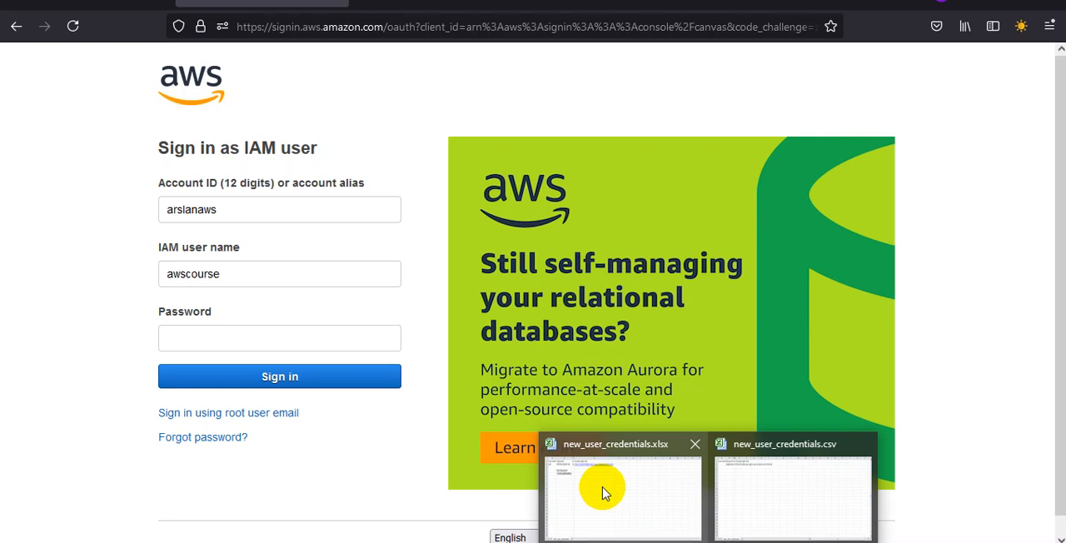
{"action": "left_click", "coordinate": [802, 486]}
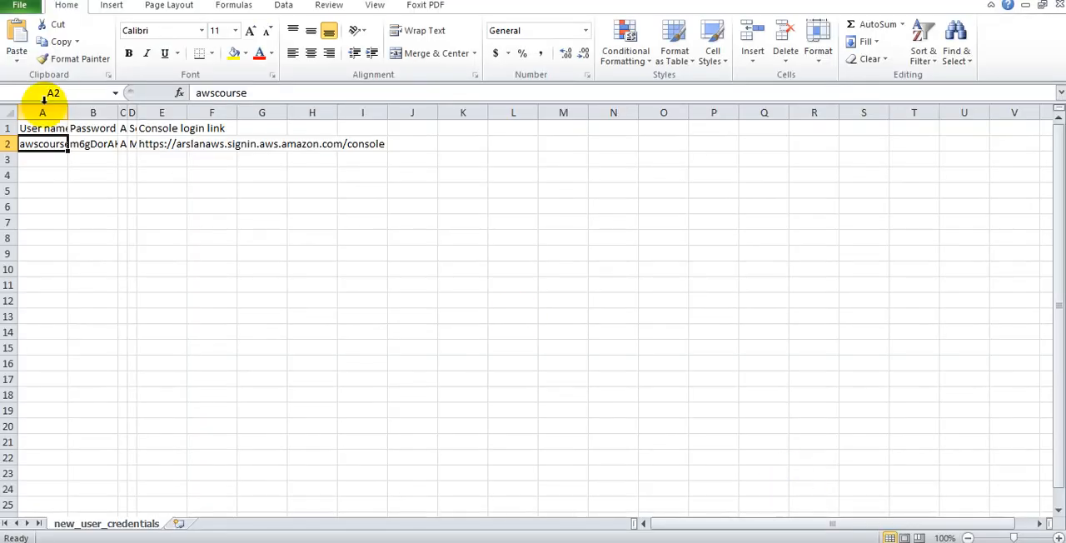
{"action": "double_click", "coordinate": [91, 144]}
{"action": "double_click", "coordinate": [91, 143]}
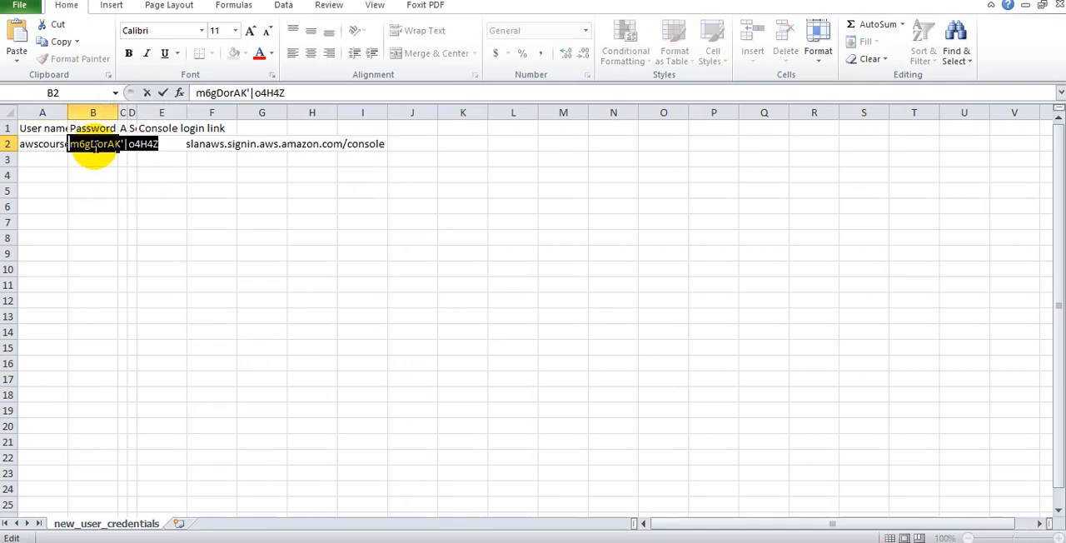
{"action": "left_click", "coordinate": [669, 542]}
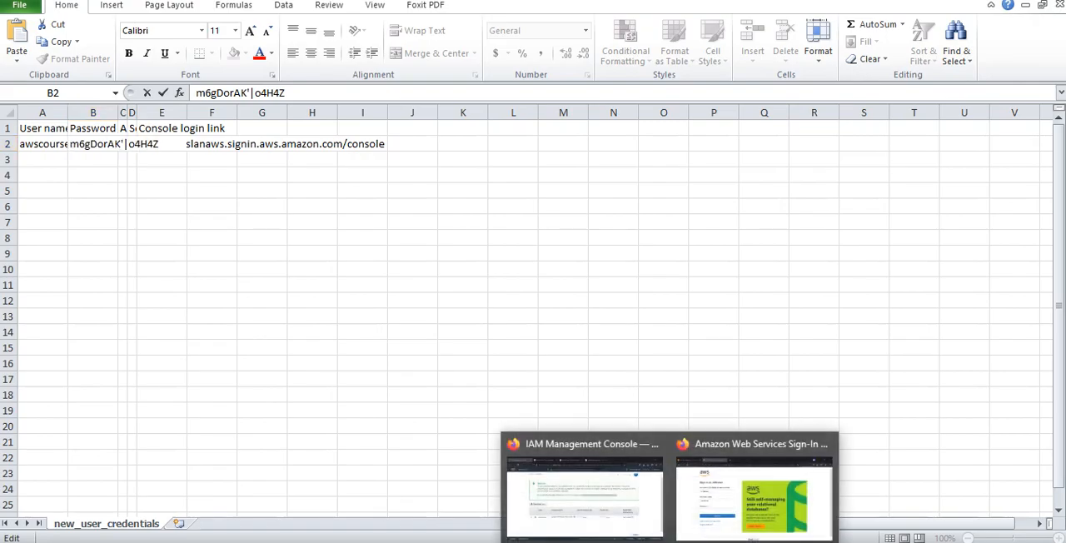
{"action": "left_click", "coordinate": [735, 508]}
{"action": "left_click", "coordinate": [333, 339]}
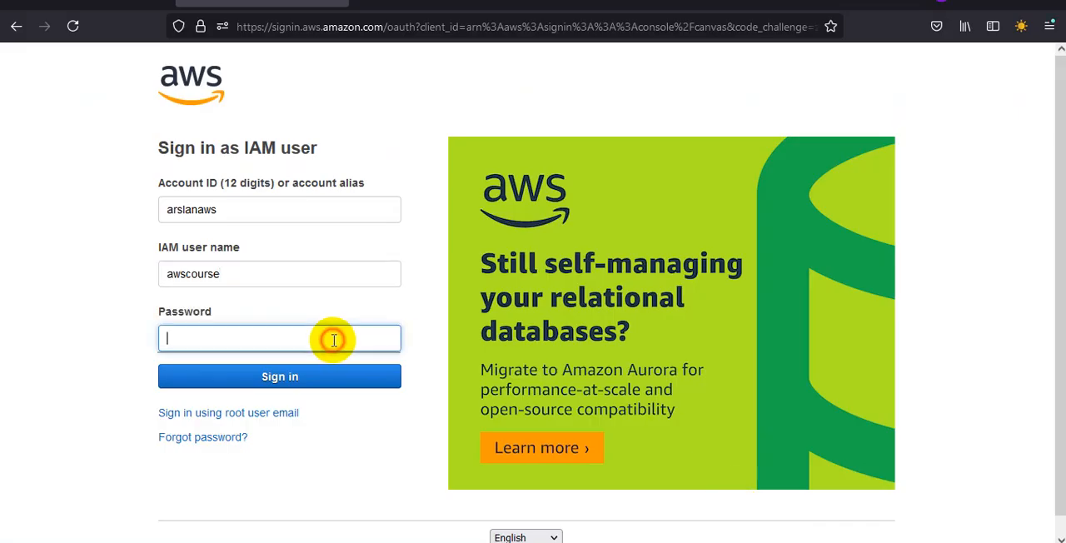
{"action": "key", "text": "ctrl+v"}
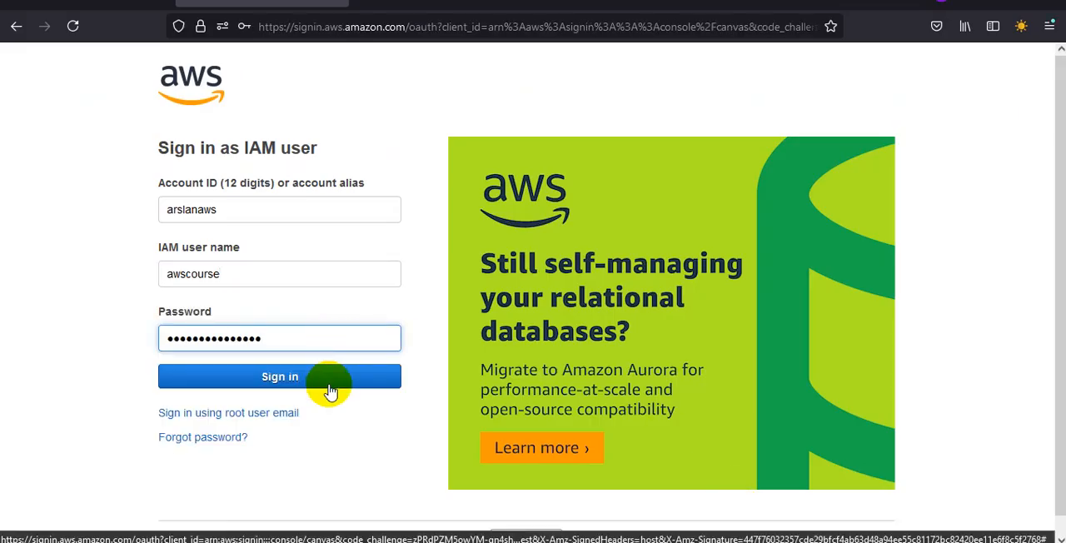
{"action": "left_click", "coordinate": [329, 385]}
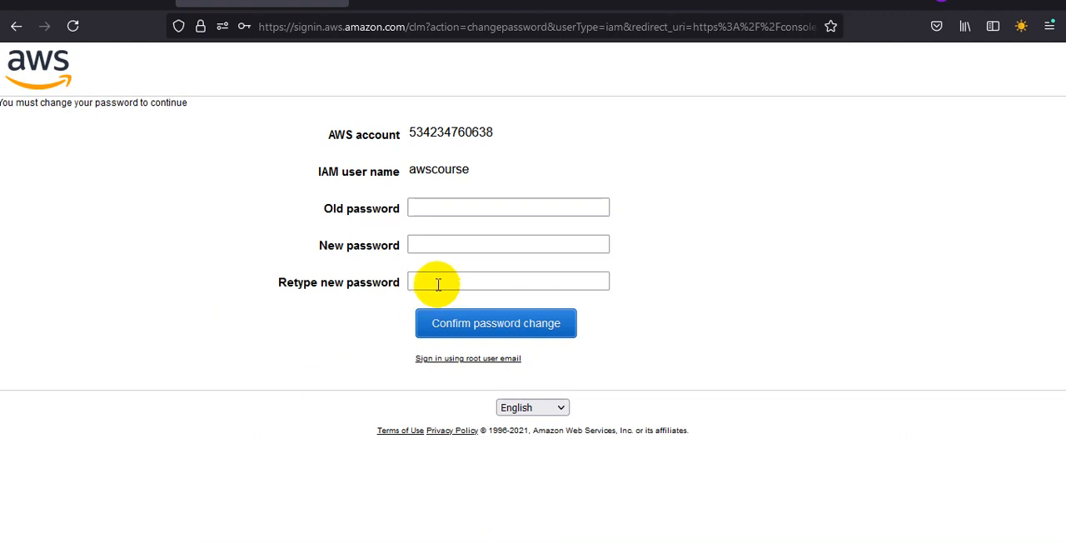
Step: Try to change the user's password by entering the old password, a new password and its repetition, and submitting the form
{"action": "left_click", "coordinate": [483, 209]}
{"action": "key", "text": "ctrl+v"}
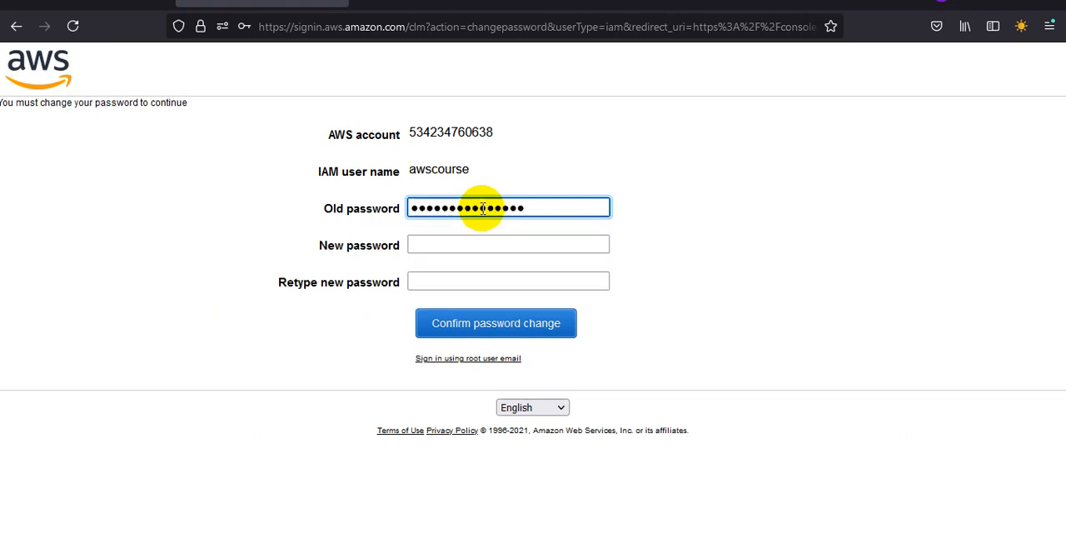
{"action": "left_click", "coordinate": [469, 242]}
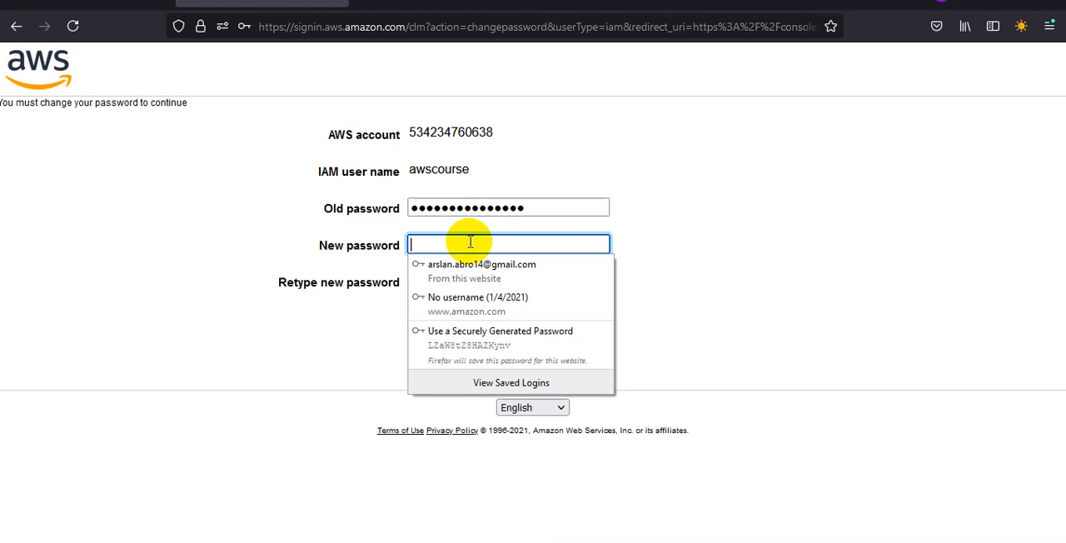
{"action": "type", "text": "•••••••"}
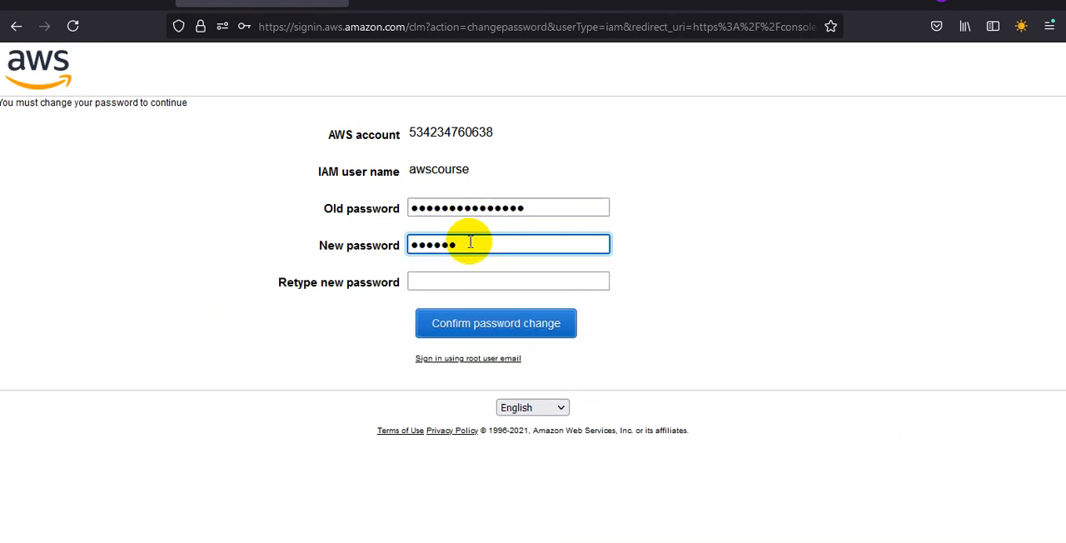
{"action": "type", "text": "•••••••"}
{"action": "key", "text": "Tab"}
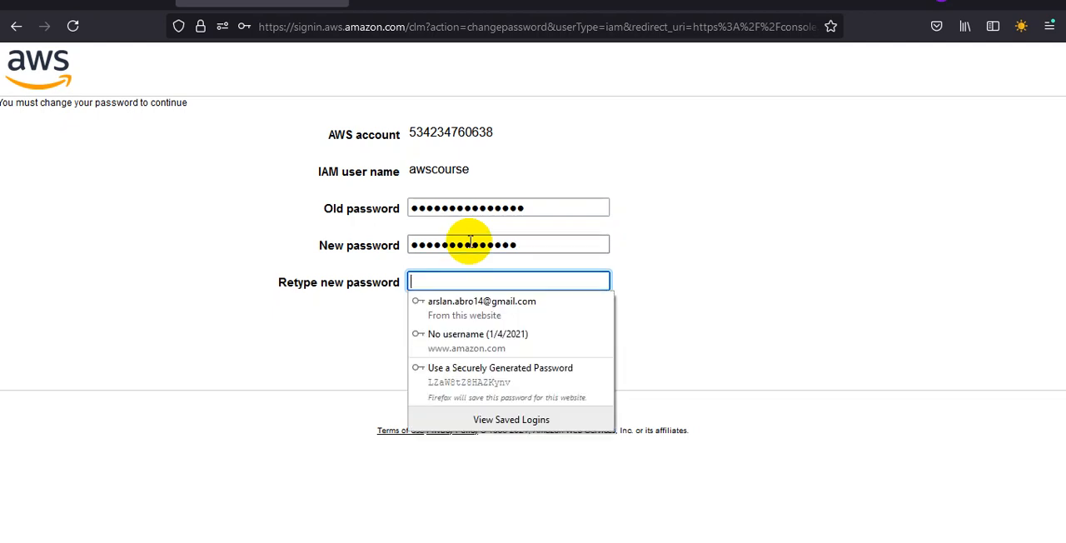
{"action": "type", "text": "••••••••••••"}
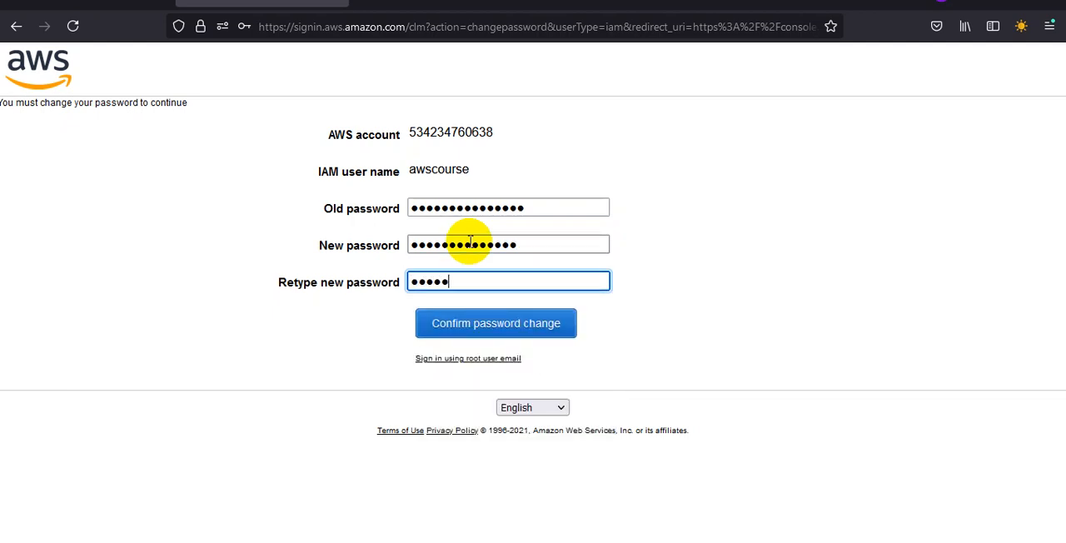
{"action": "type", "text": "•"}
{"action": "left_click", "coordinate": [477, 325]}
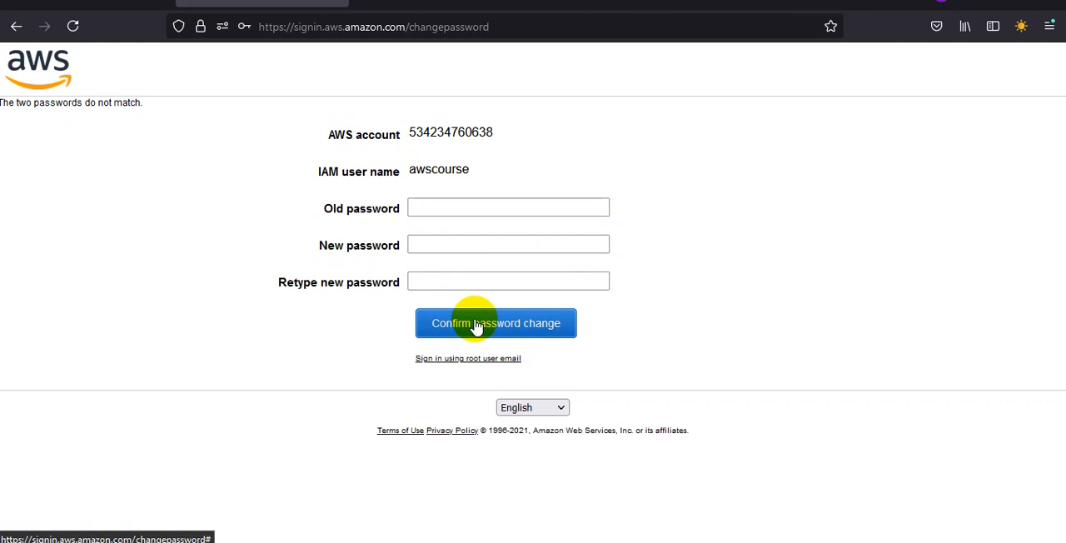
Step: Paste the current password into the Old password field of the password change form
{"action": "left_click", "coordinate": [507, 205]}
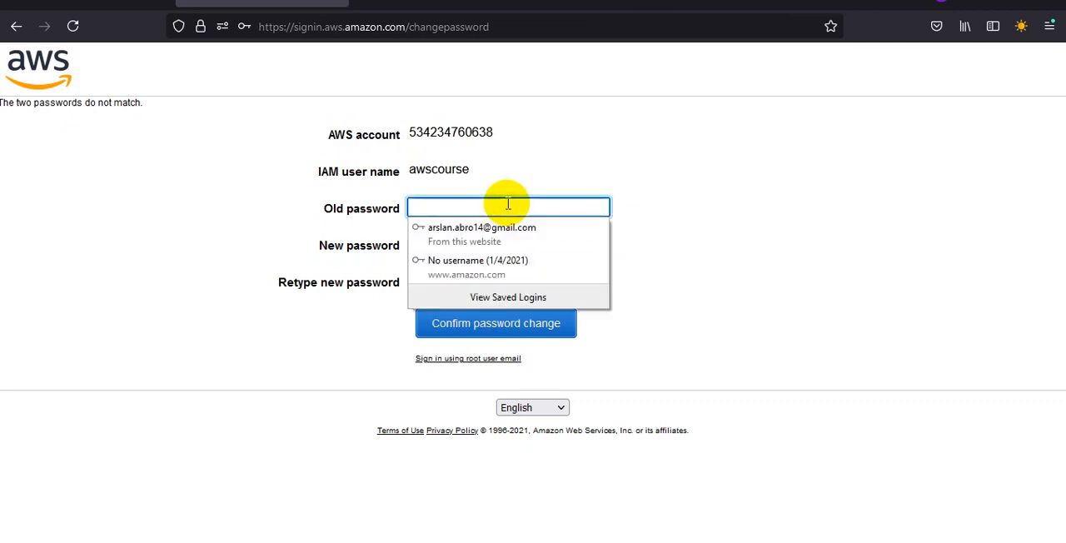
{"action": "key", "text": "ctrl+v"}
{"action": "left_click", "coordinate": [516, 242]}
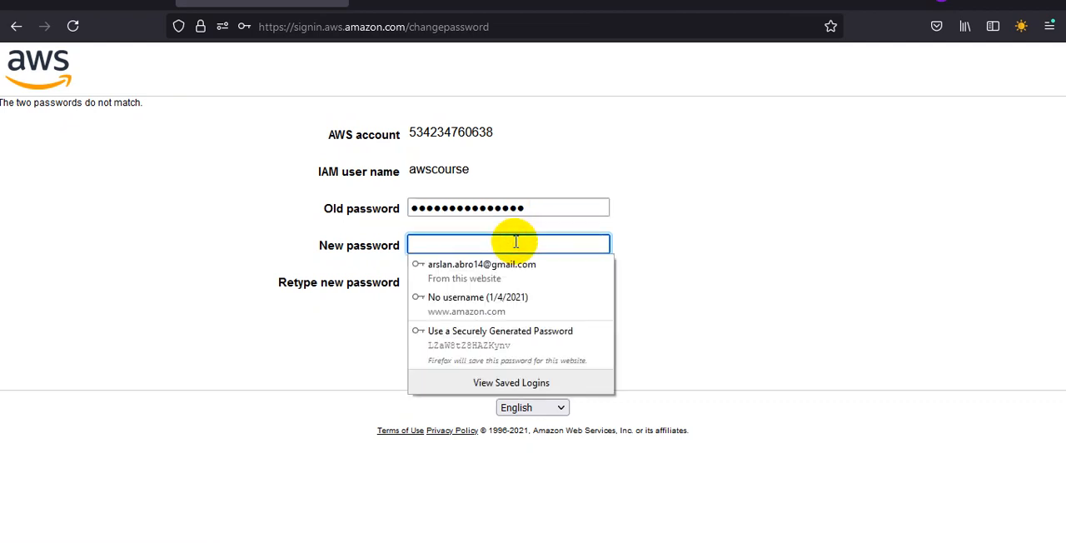
{"action": "type", "text": "•••••••"}
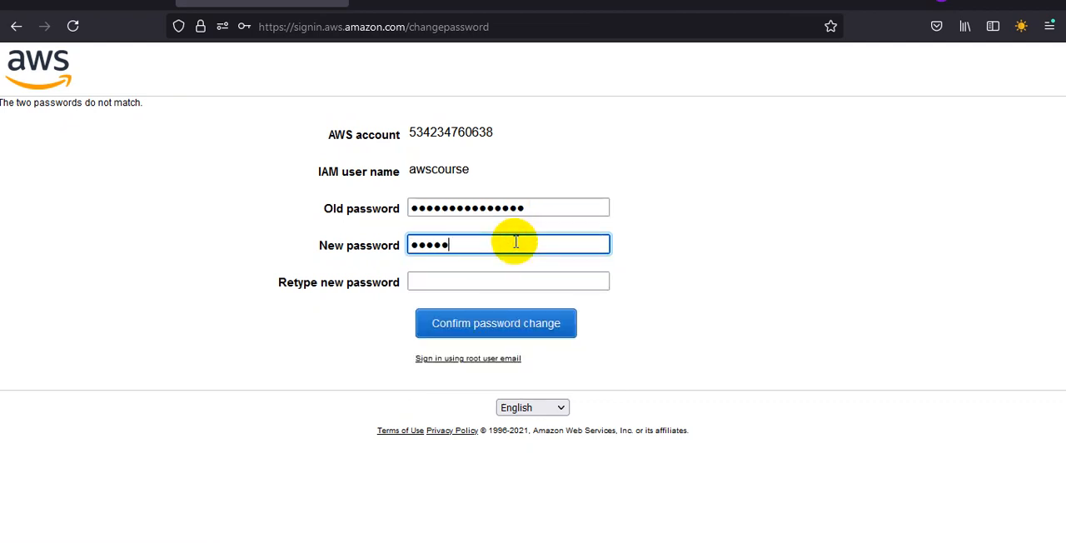
{"action": "type", "text": "•••"}
{"action": "key", "text": "BackSpace"}
{"action": "key", "text": "BackSpace"}
{"action": "key", "text": "BackSpace"}
{"action": "key", "text": "BackSpace"}
{"action": "key", "text": "BackSpace"}
{"action": "key", "text": "BackSpace"}
{"action": "key", "text": "BackSpace"}
{"action": "key", "text": "BackSpace"}
{"action": "key", "text": "BackSpace"}
{"action": "key", "text": "BackSpace"}
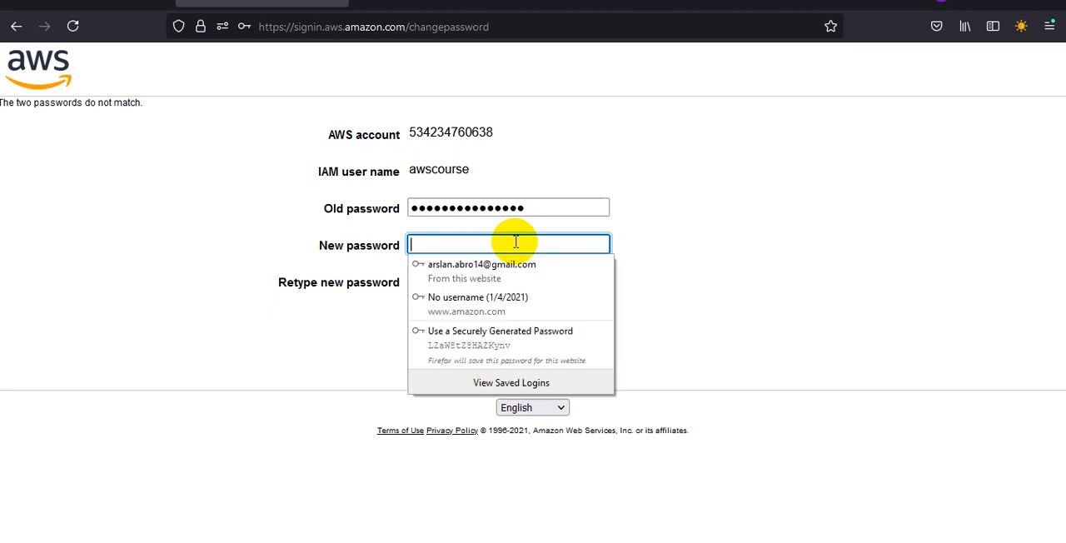
Step: Fill the New password and Retype new password fields with Firefox's securely generated password and confirm the password change
{"action": "left_click", "coordinate": [505, 338]}
{"action": "left_click", "coordinate": [518, 331]}
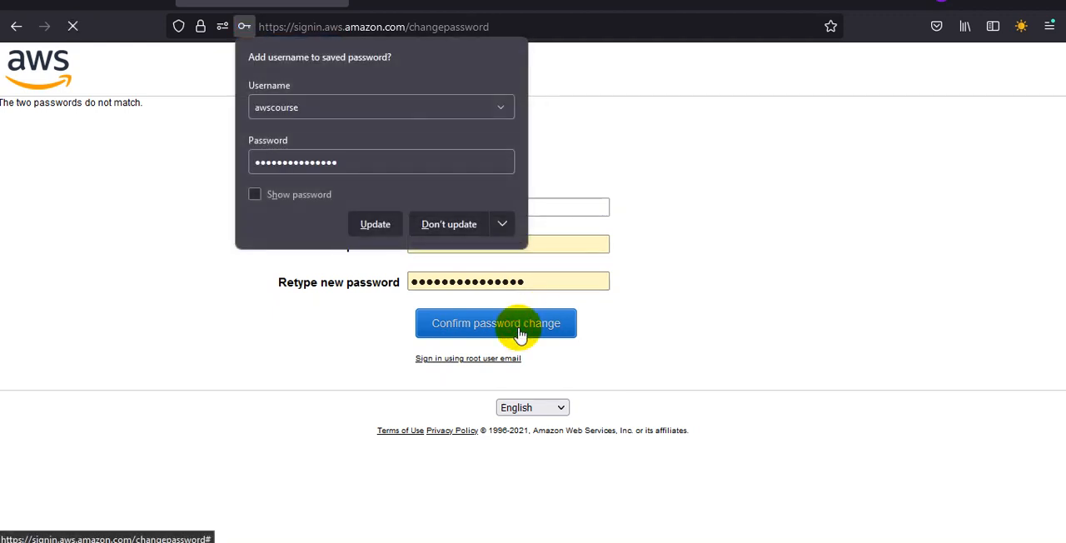
{"action": "left_click", "coordinate": [345, 225]}
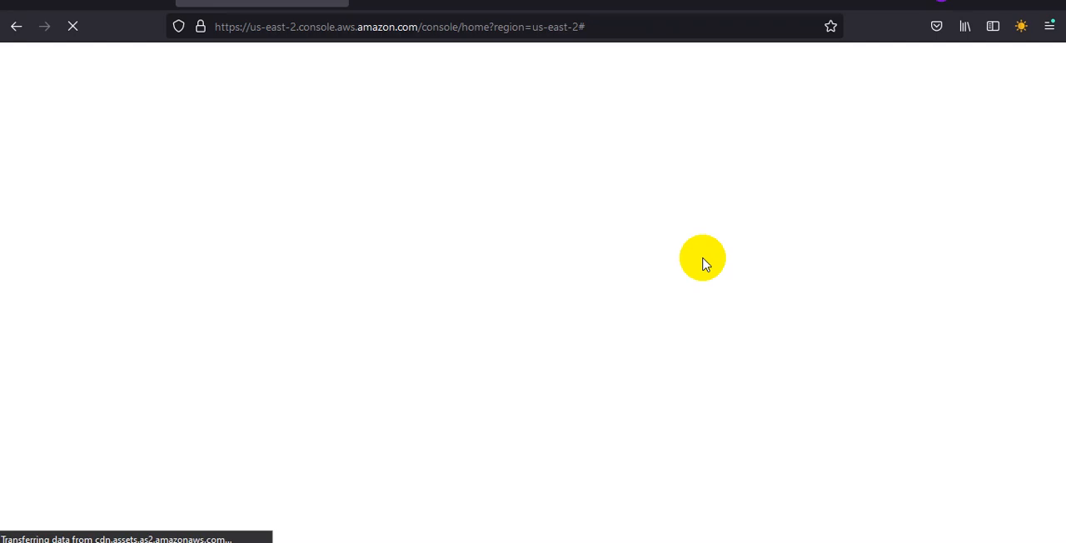
Step: Switch back to the IAM Management Console window, close the finished Add user wizard and open the IAM dashboard
{"action": "mouse_move", "coordinate": [670, 542]}
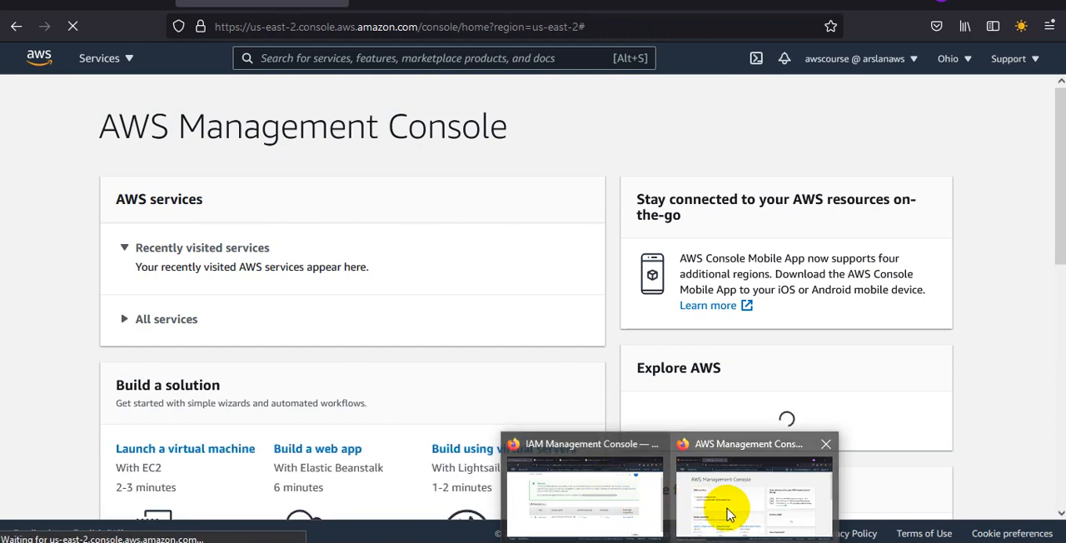
{"action": "left_click", "coordinate": [646, 514]}
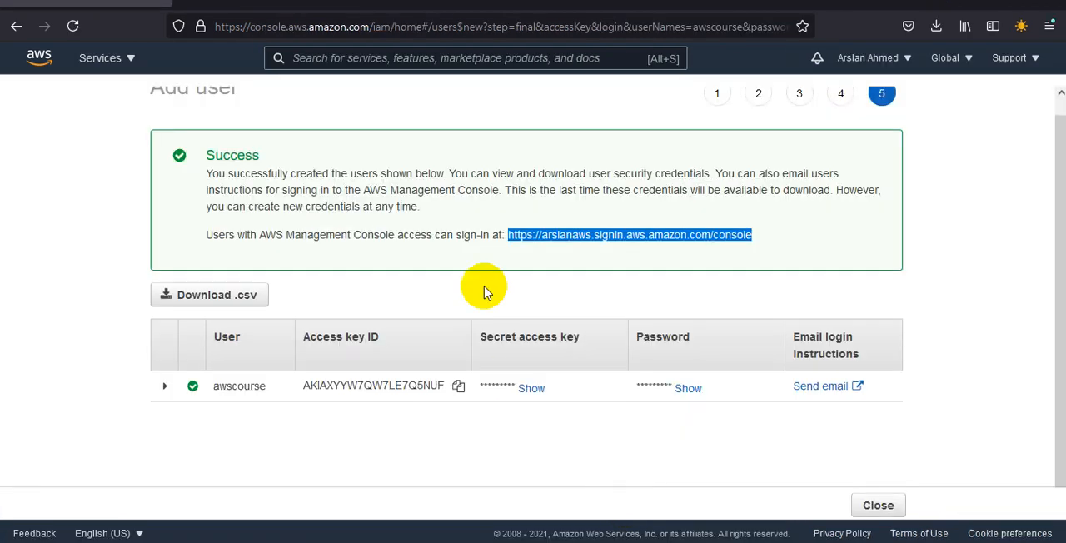
{"action": "left_click_drag", "start_coordinate": [1047, 200], "coordinate": [894, 507]}
{"action": "left_click", "coordinate": [893, 507]}
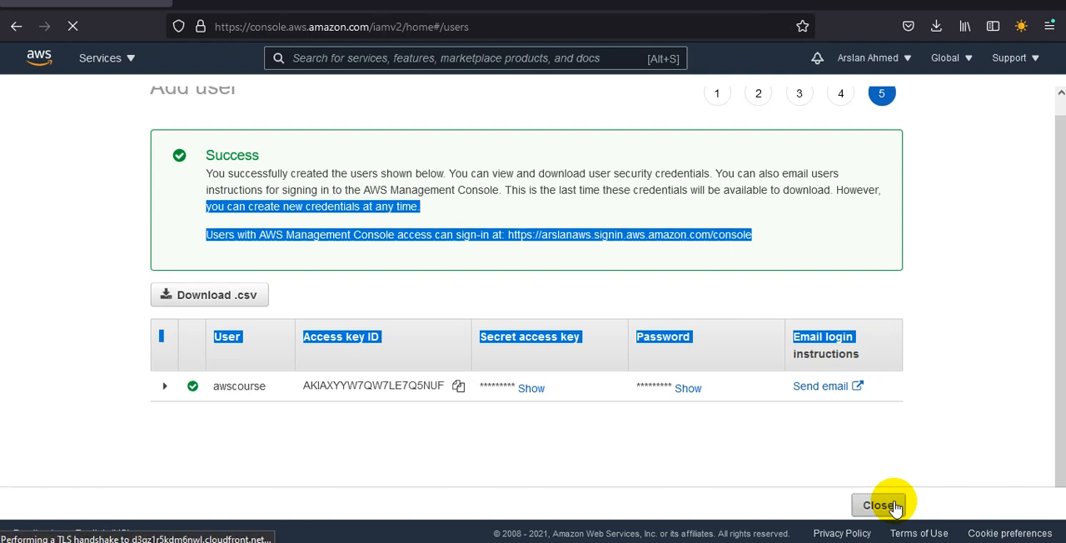
{"action": "left_click", "coordinate": [895, 506]}
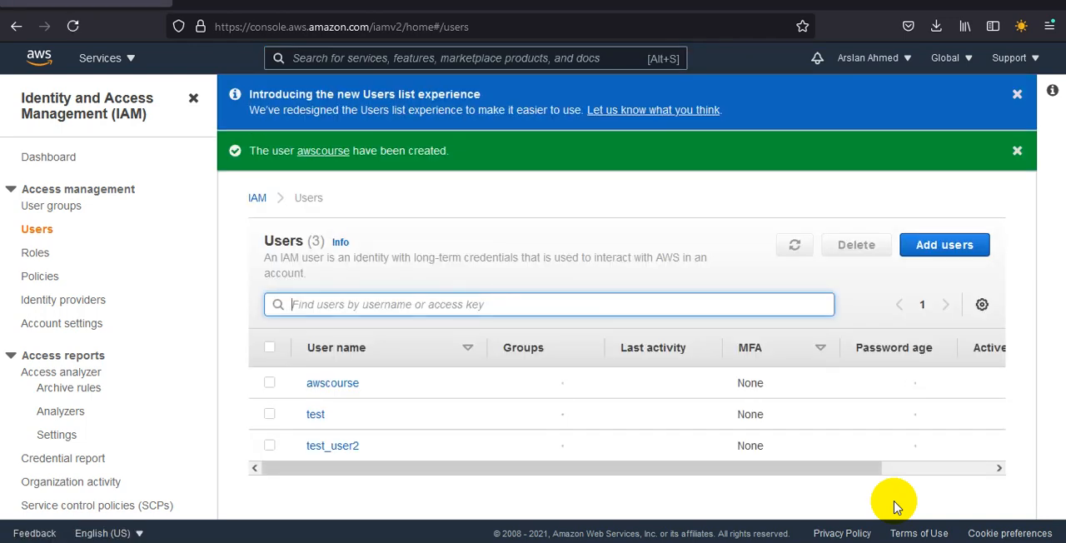
{"action": "left_click", "coordinate": [50, 158]}
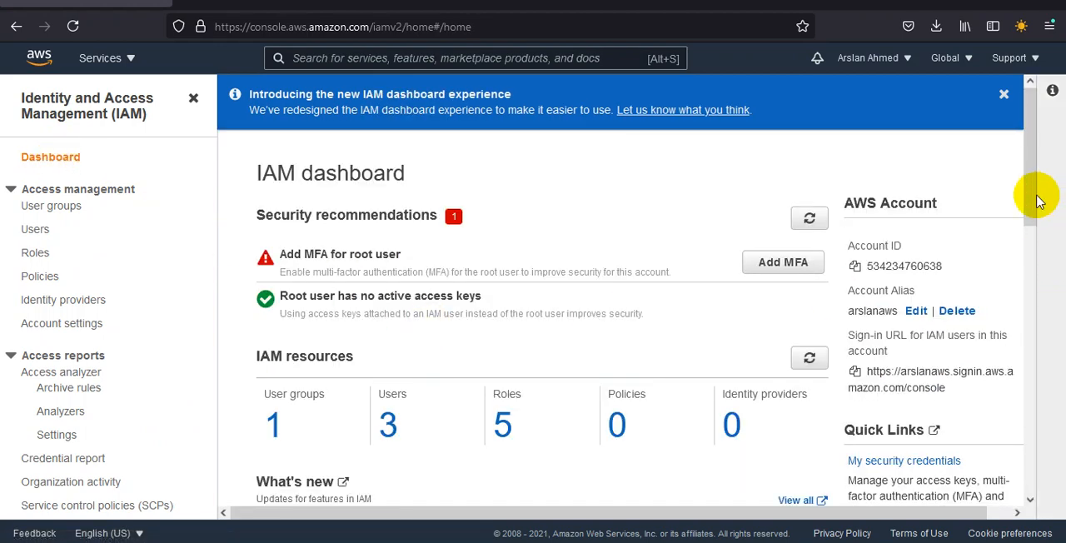
Step: Examine the account alias with its edit dialog, the account ID and the IAM users' sign-in URL
{"action": "left_click_drag", "start_coordinate": [1036, 192], "coordinate": [1023, 236]}
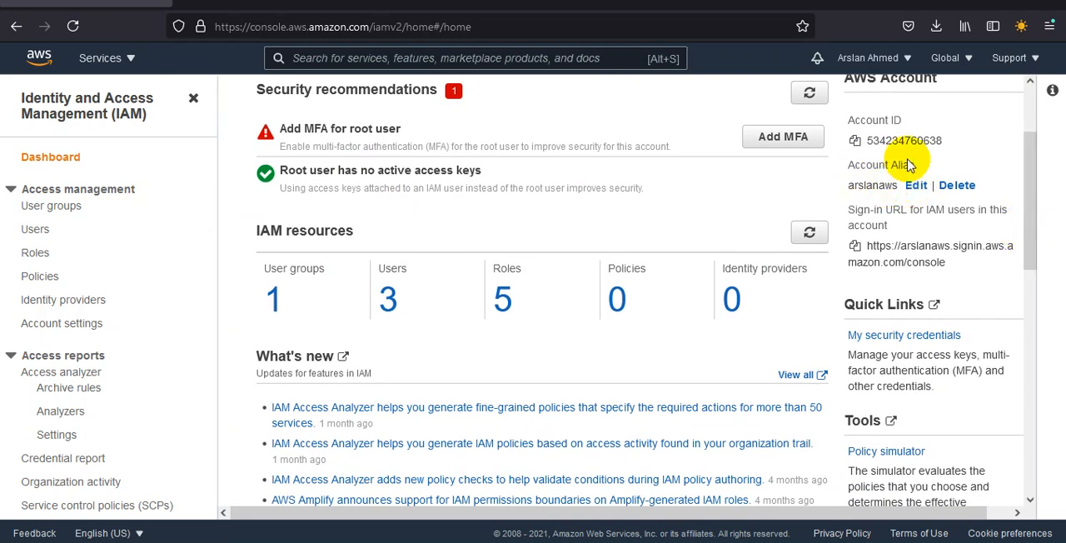
{"action": "left_click_drag", "start_coordinate": [898, 186], "coordinate": [850, 187]}
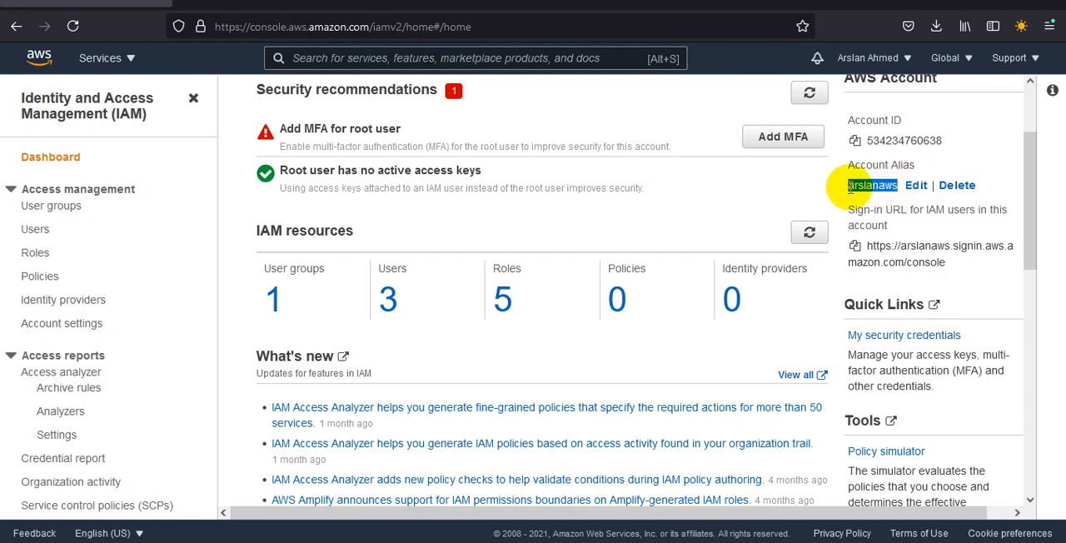
{"action": "left_click", "coordinate": [915, 189]}
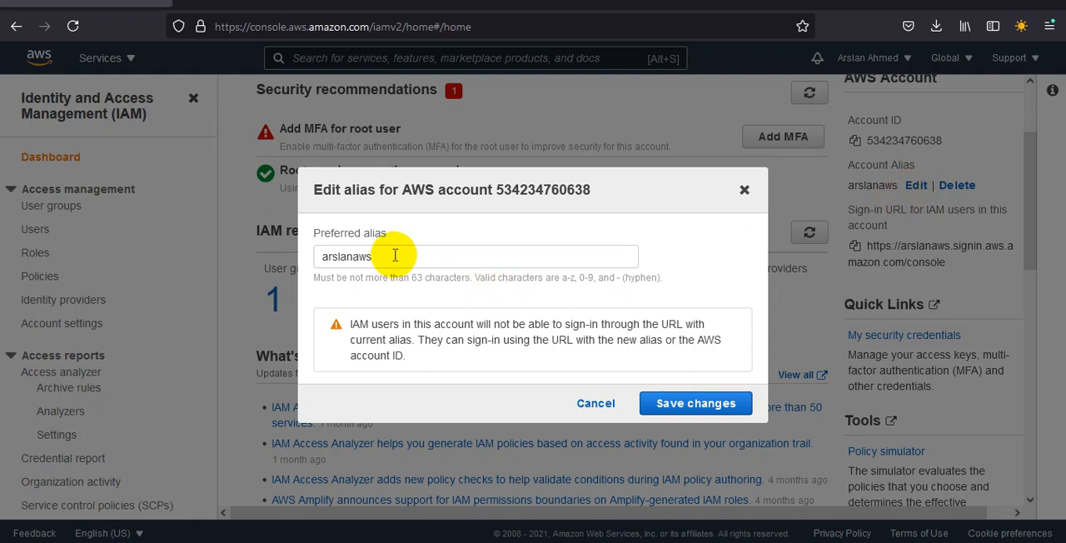
{"action": "left_click_drag", "start_coordinate": [395, 256], "coordinate": [286, 252]}
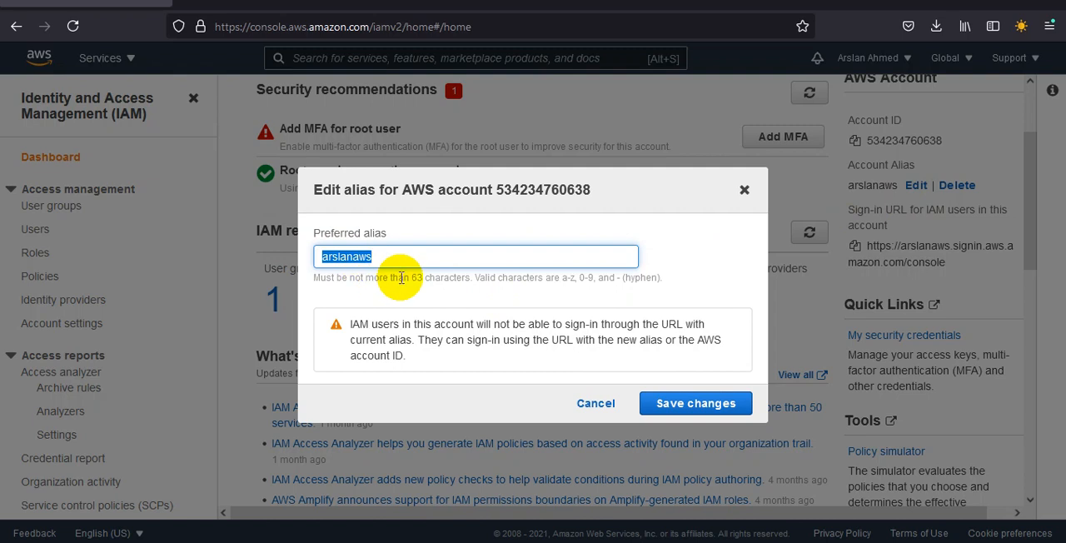
{"action": "left_click", "coordinate": [745, 188]}
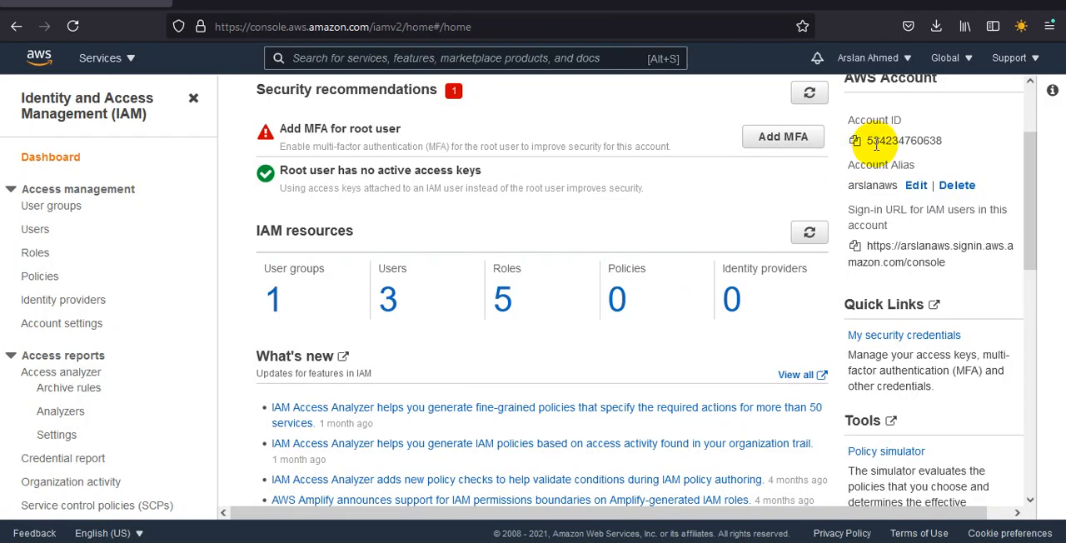
{"action": "left_click_drag", "start_coordinate": [865, 141], "coordinate": [954, 143]}
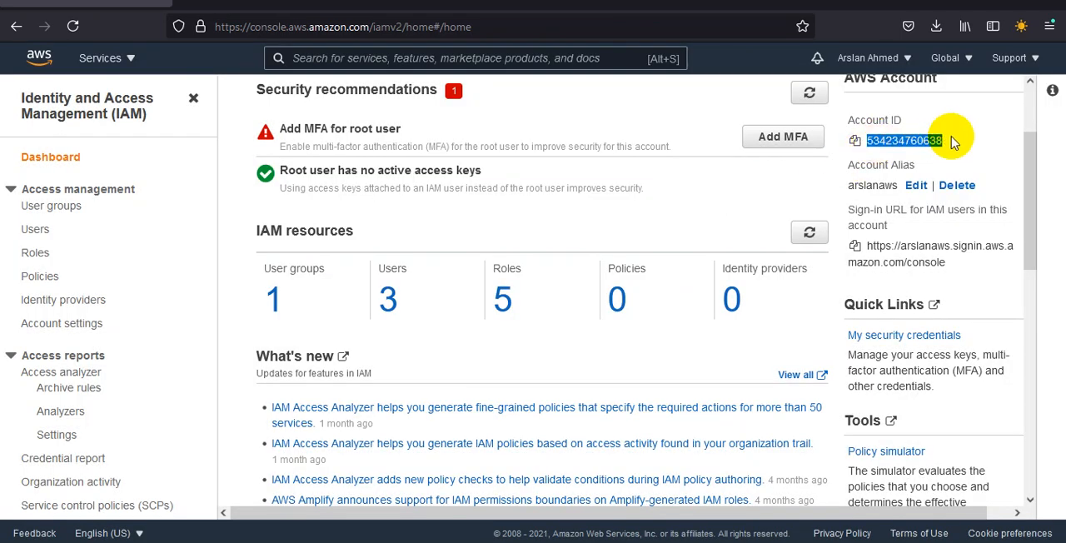
{"action": "left_click_drag", "start_coordinate": [931, 246], "coordinate": [979, 266]}
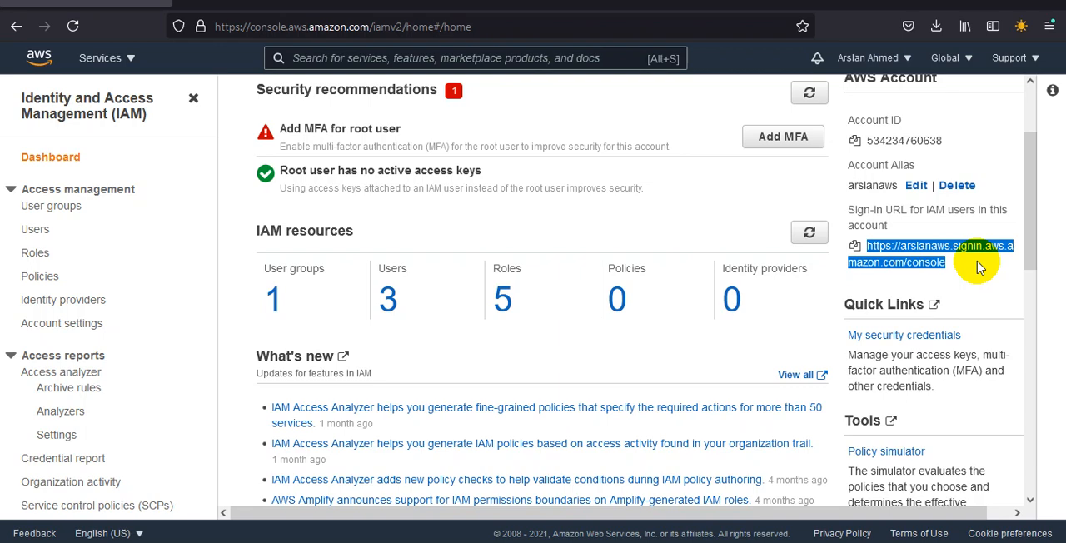
Step: Change the account alias to abc345, save it and check how it appears in the sign-in URL
{"action": "left_click", "coordinate": [917, 184]}
{"action": "left_click_drag", "start_coordinate": [379, 257], "coordinate": [252, 256]}
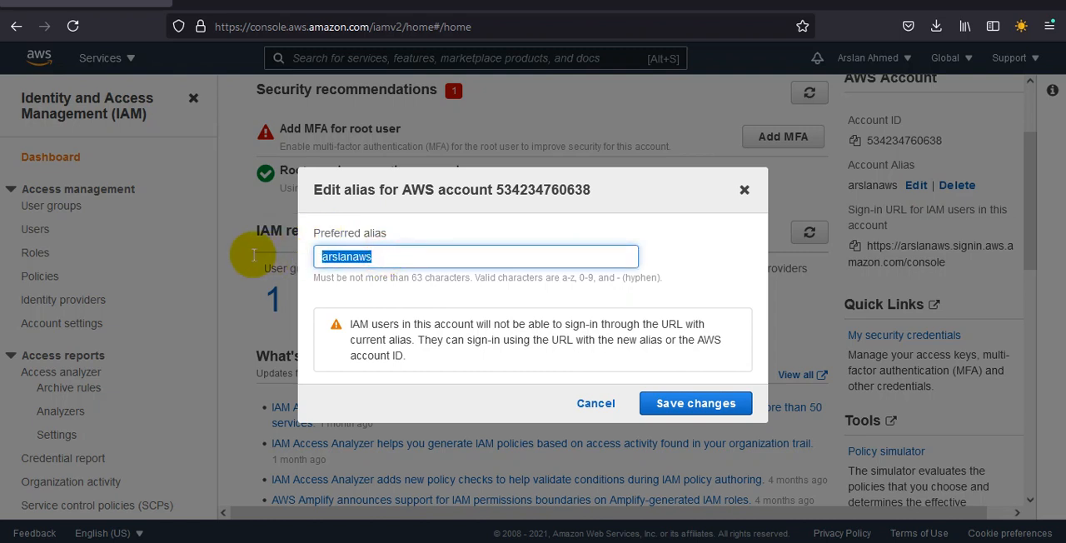
{"action": "key", "text": "BackSpace"}
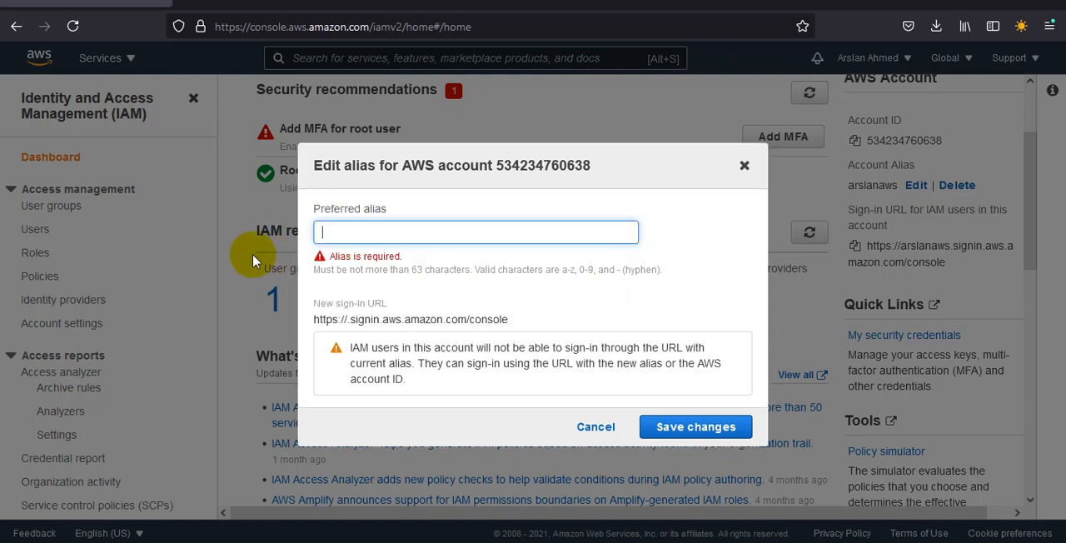
{"action": "type", "text": "abc345"}
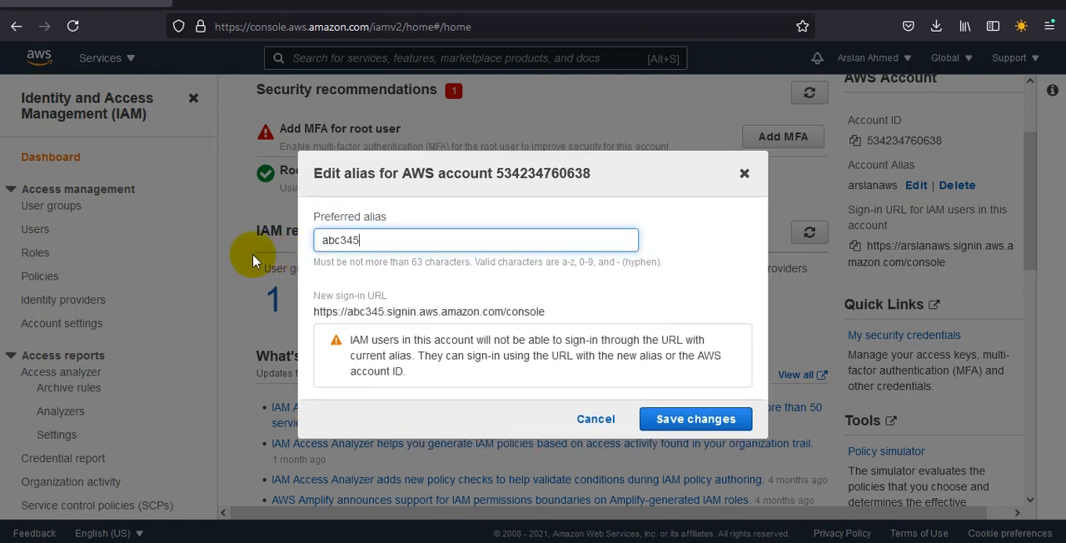
{"action": "left_click", "coordinate": [702, 418]}
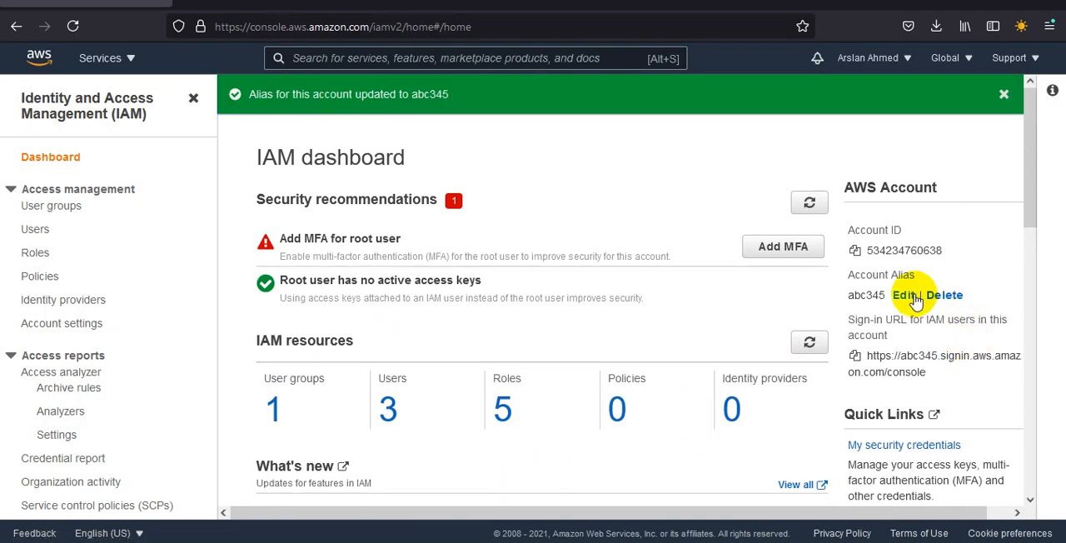
{"action": "left_click_drag", "start_coordinate": [879, 295], "coordinate": [847, 300]}
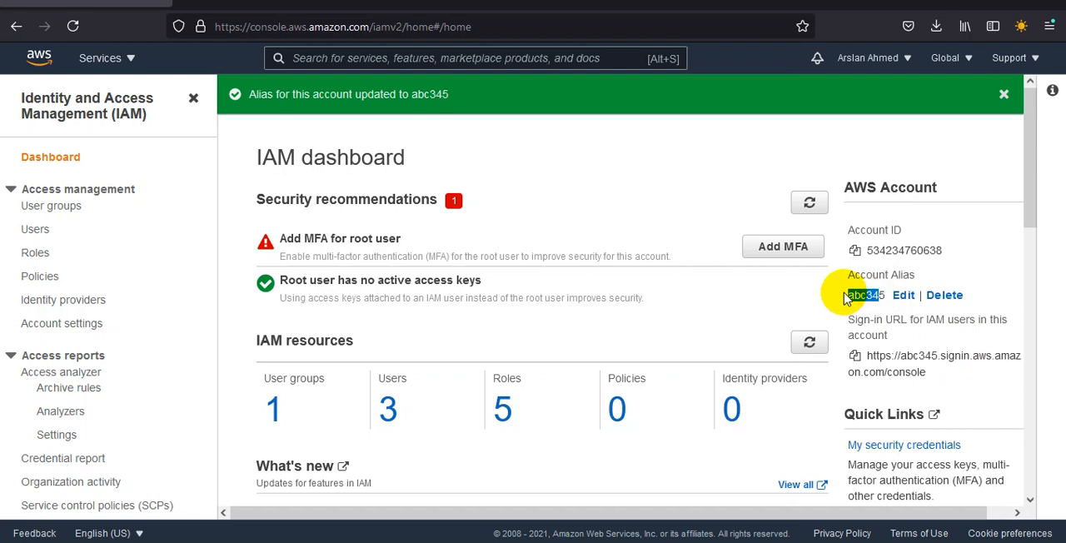
{"action": "left_click_drag", "start_coordinate": [938, 356], "coordinate": [901, 356]}
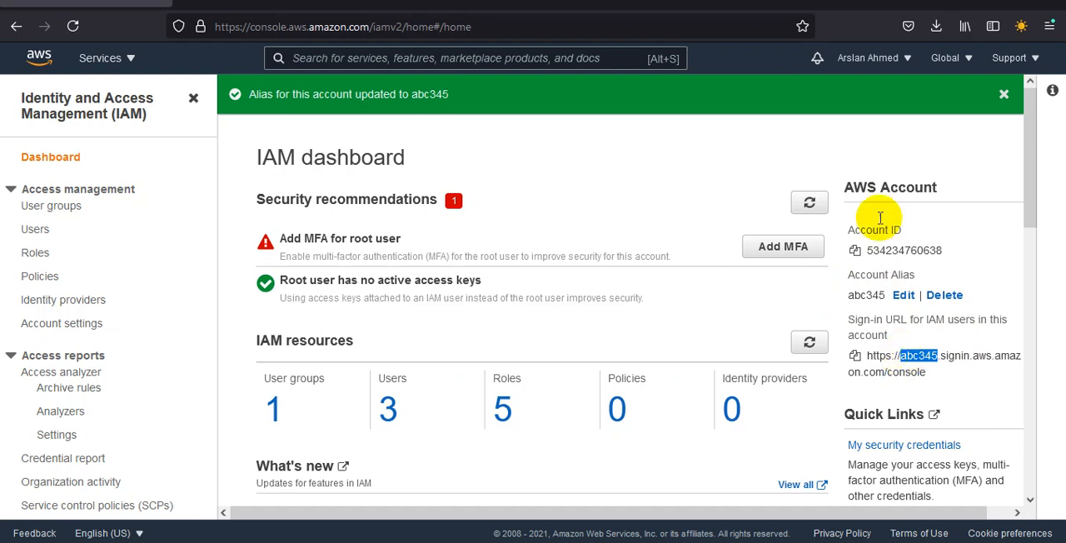
{"action": "double_click", "coordinate": [901, 250]}
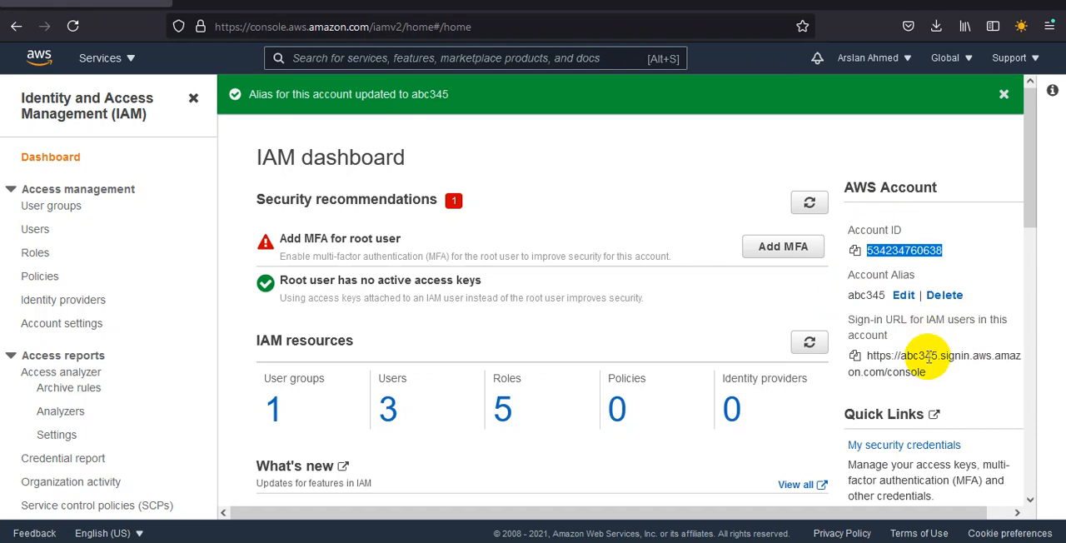
{"action": "double_click", "coordinate": [919, 356]}
Step: Set the account alias back to its original name, save it and check the sign-in URL
{"action": "left_click", "coordinate": [904, 296]}
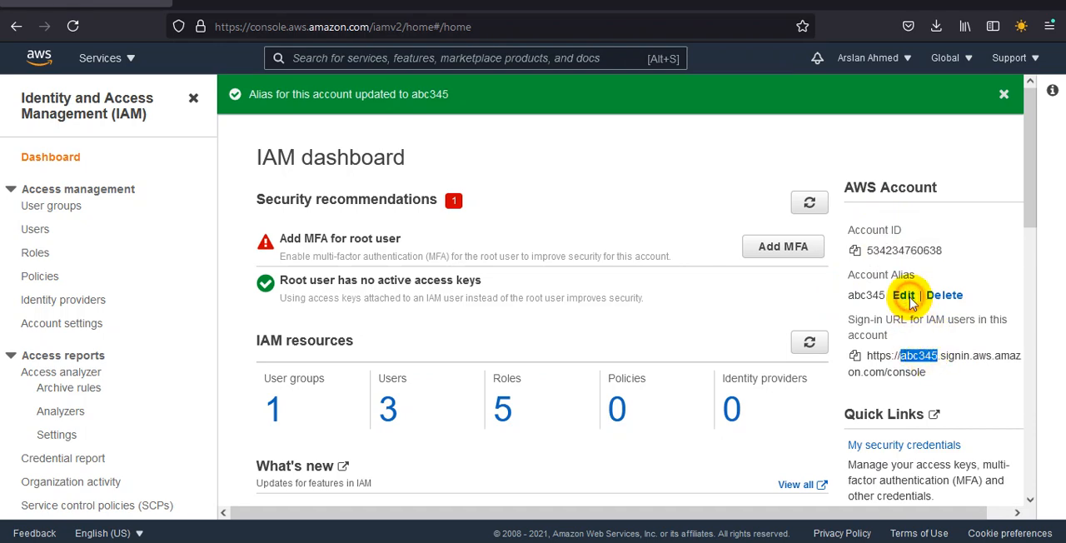
{"action": "double_click", "coordinate": [537, 259]}
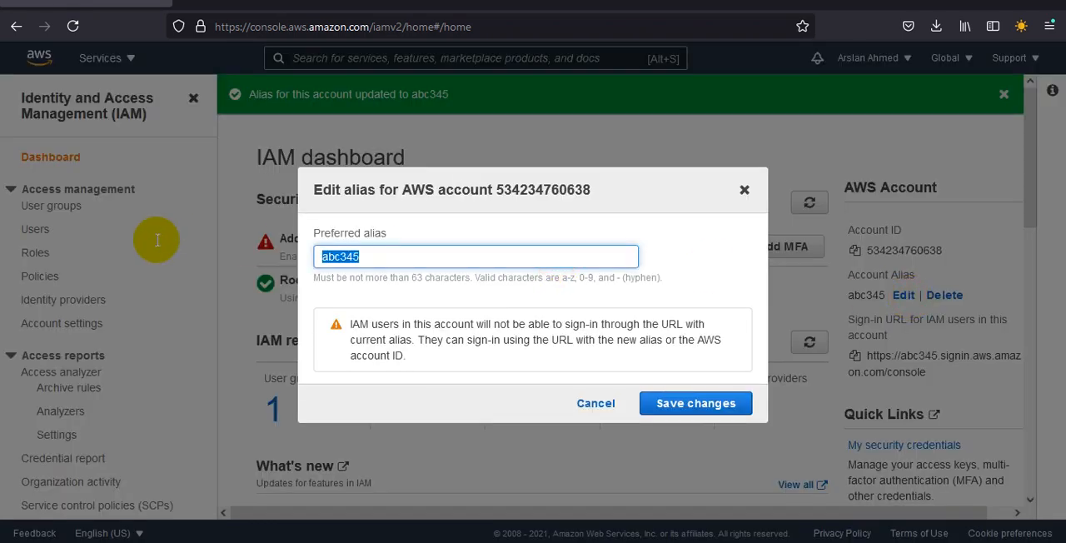
{"action": "type", "text": "arslanaws"}
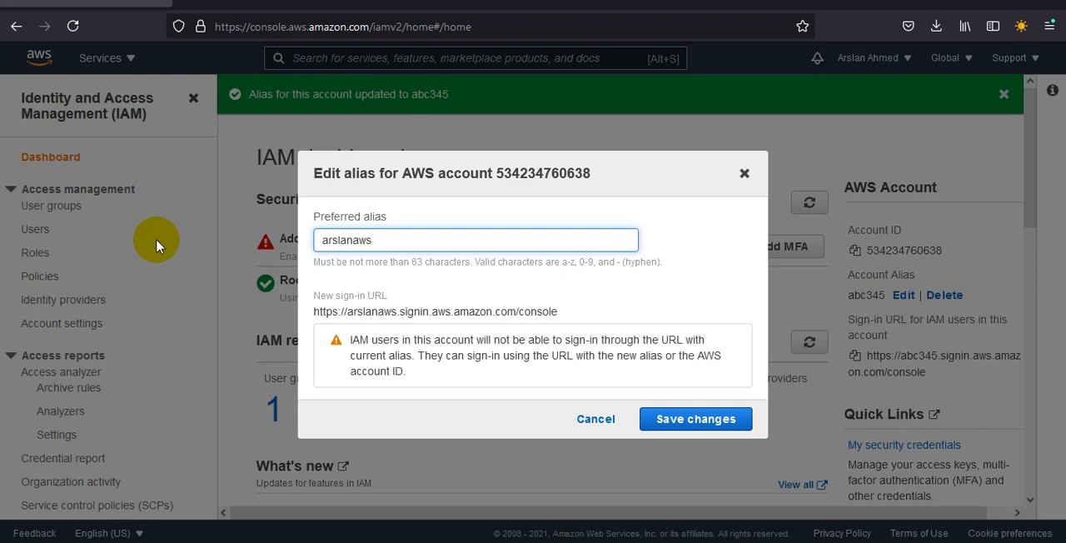
{"action": "left_click", "coordinate": [700, 419]}
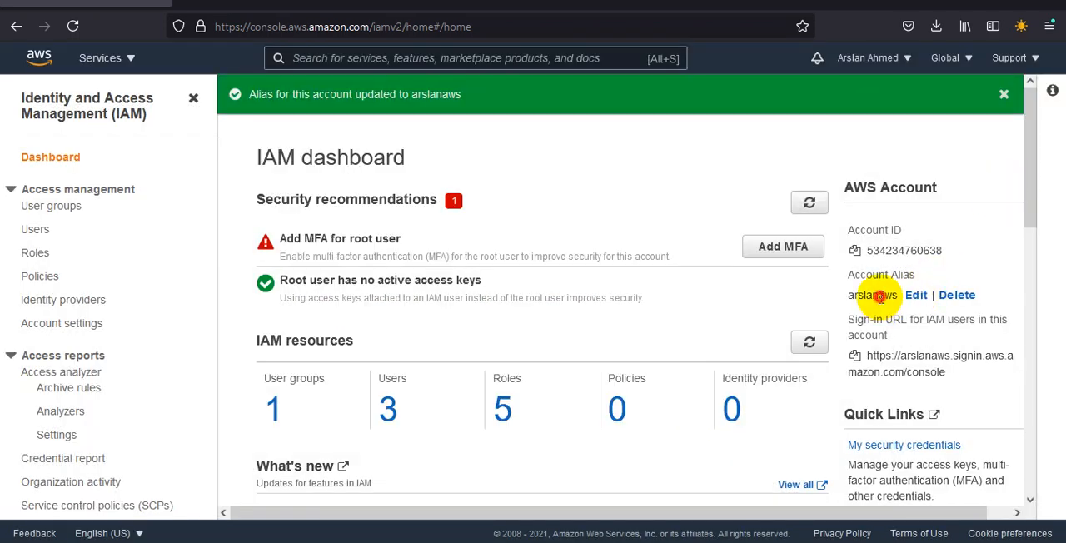
{"action": "double_click", "coordinate": [878, 295]}
{"action": "double_click", "coordinate": [931, 355]}
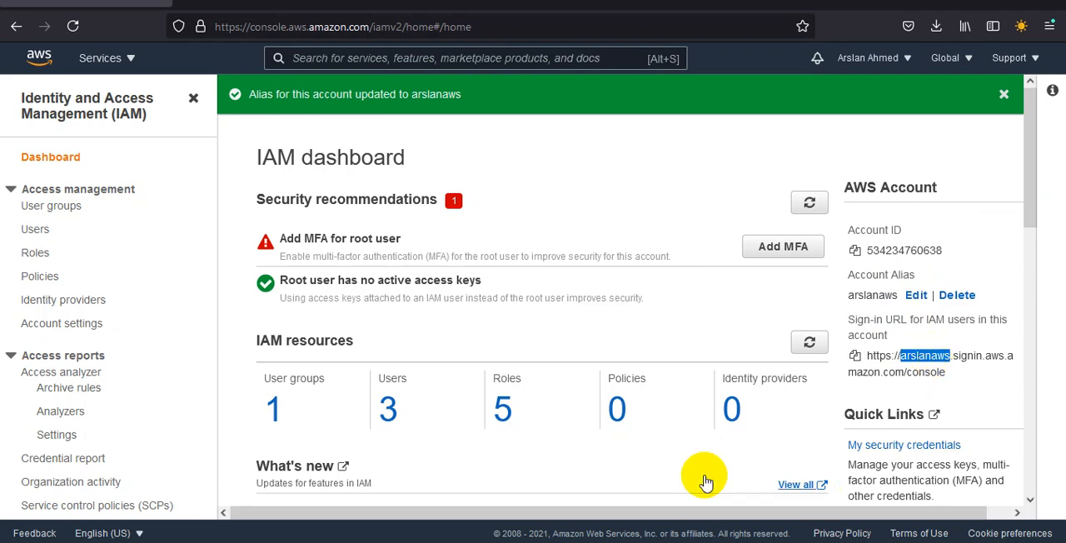
Step: Review the user group, user, role and policy counts under IAM resources
{"action": "left_click_drag", "start_coordinate": [409, 411], "coordinate": [231, 419]}
{"action": "left_click", "coordinate": [525, 414]}
{"action": "left_click_drag", "start_coordinate": [524, 414], "coordinate": [488, 405]}
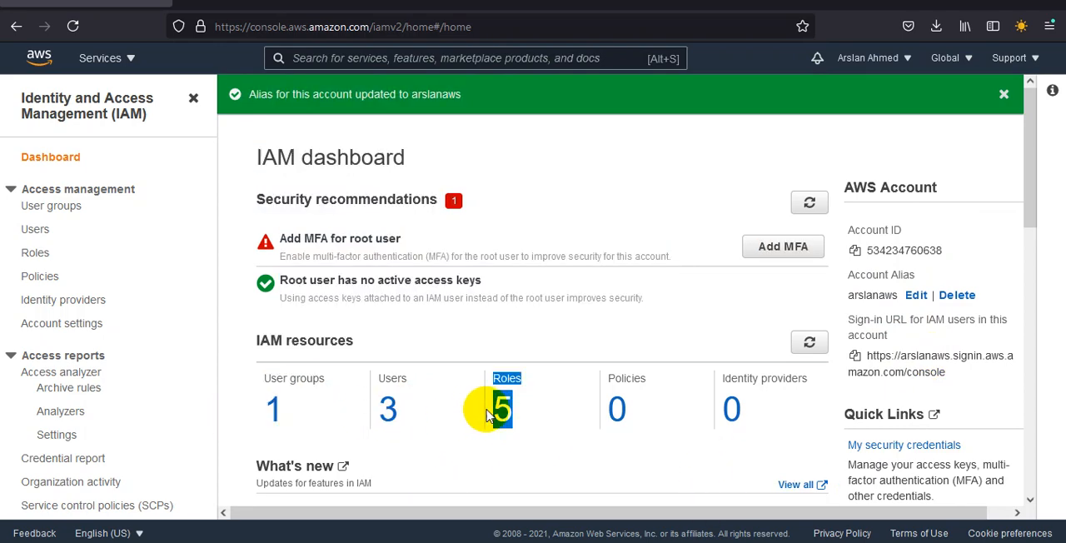
{"action": "left_click", "coordinate": [614, 424]}
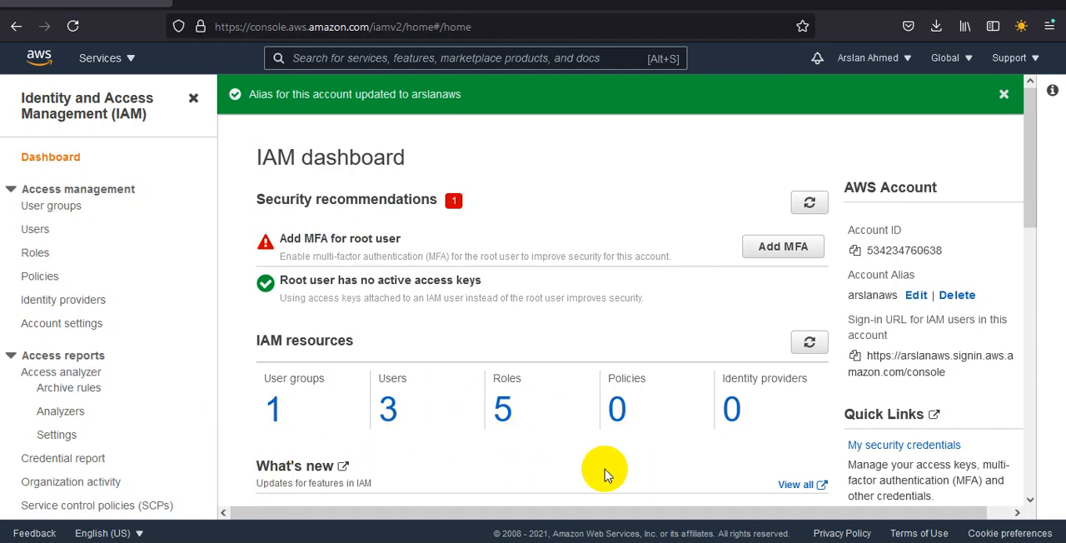
Step: Switch to the console window signed in as awscourse and view its account and region menus
{"action": "mouse_move", "coordinate": [666, 542]}
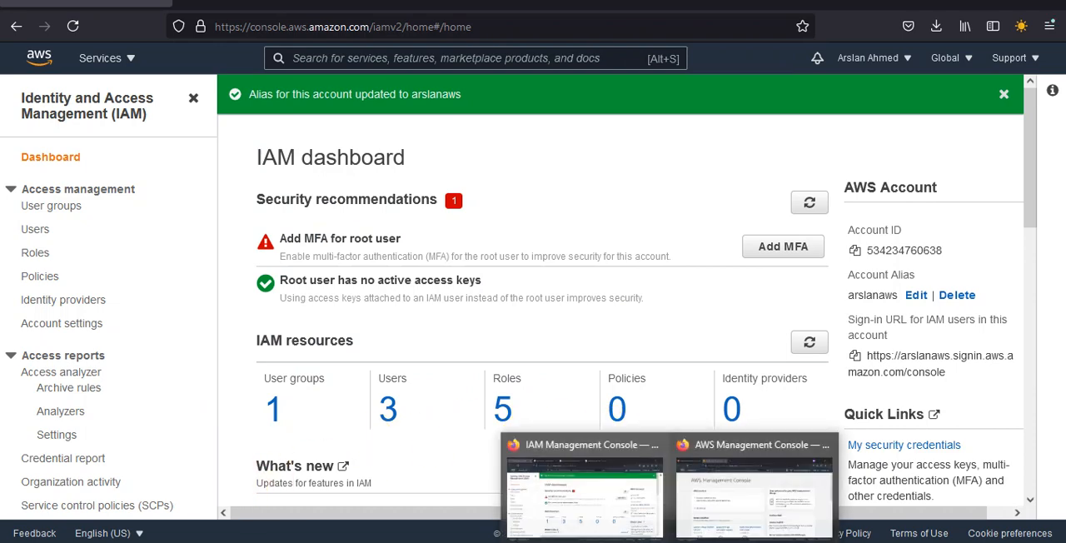
{"action": "left_click", "coordinate": [730, 522]}
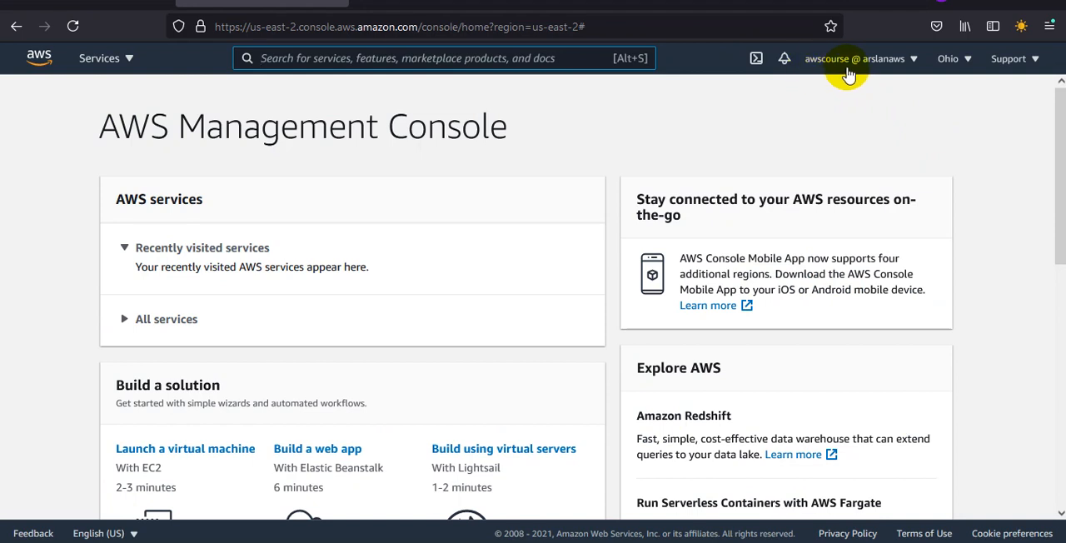
{"action": "left_click", "coordinate": [908, 72]}
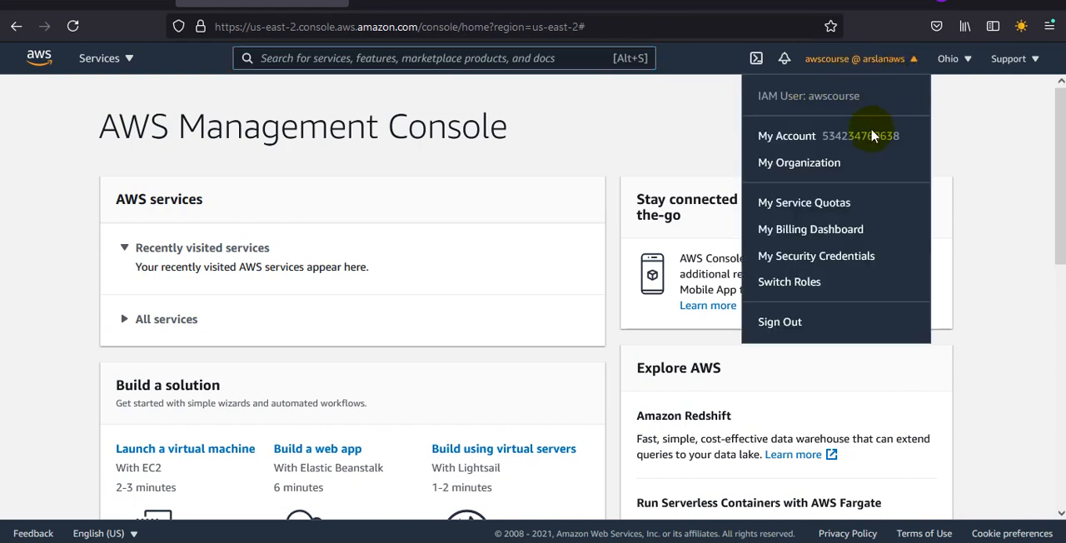
{"action": "left_click", "coordinate": [965, 63]}
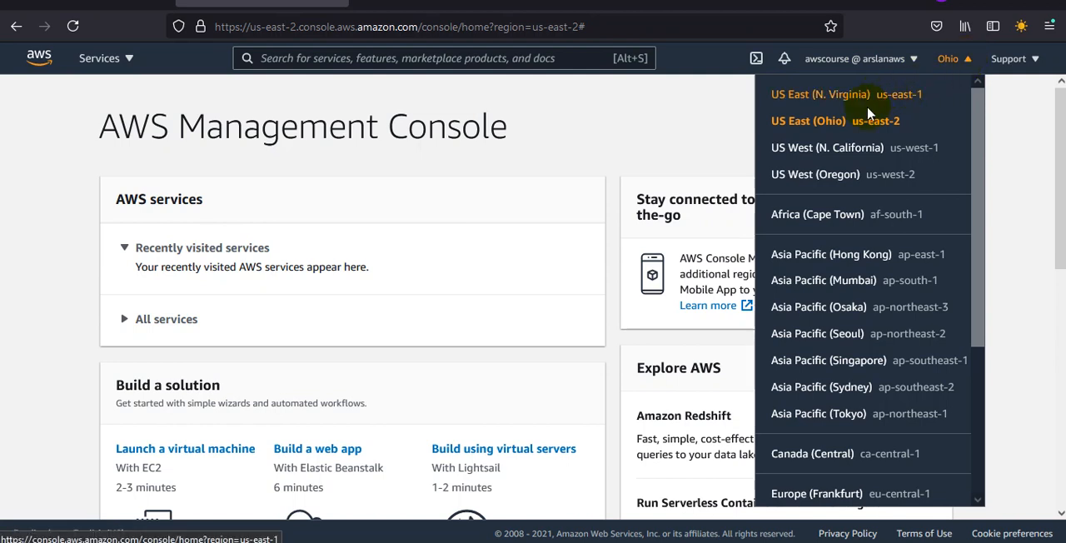
{"action": "left_click", "coordinate": [914, 64]}
{"action": "left_click", "coordinate": [915, 65]}
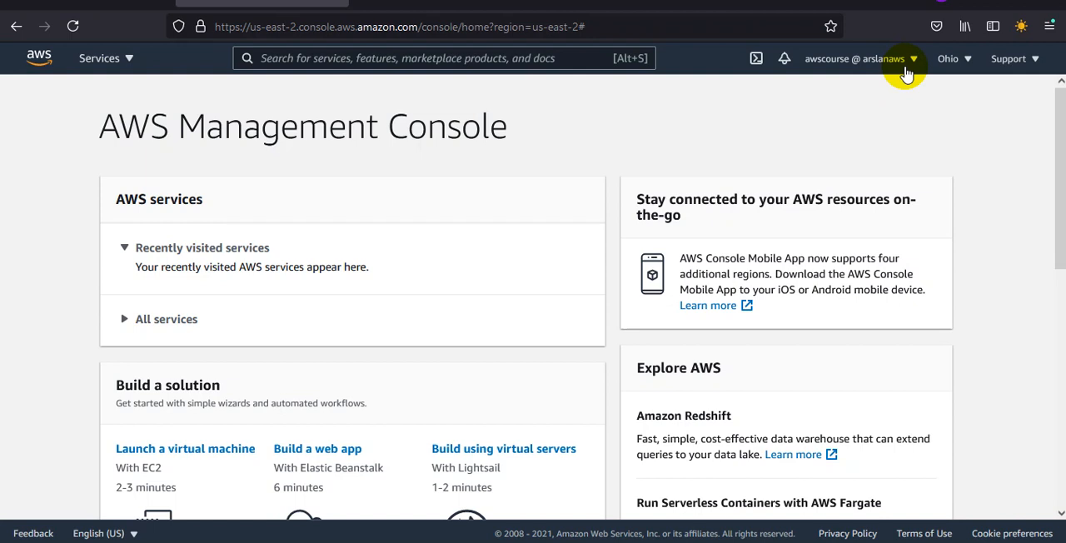
Step: Search the AWS services for ec2 and open the EC2 service
{"action": "left_click", "coordinate": [516, 55]}
{"action": "type", "text": "e"}
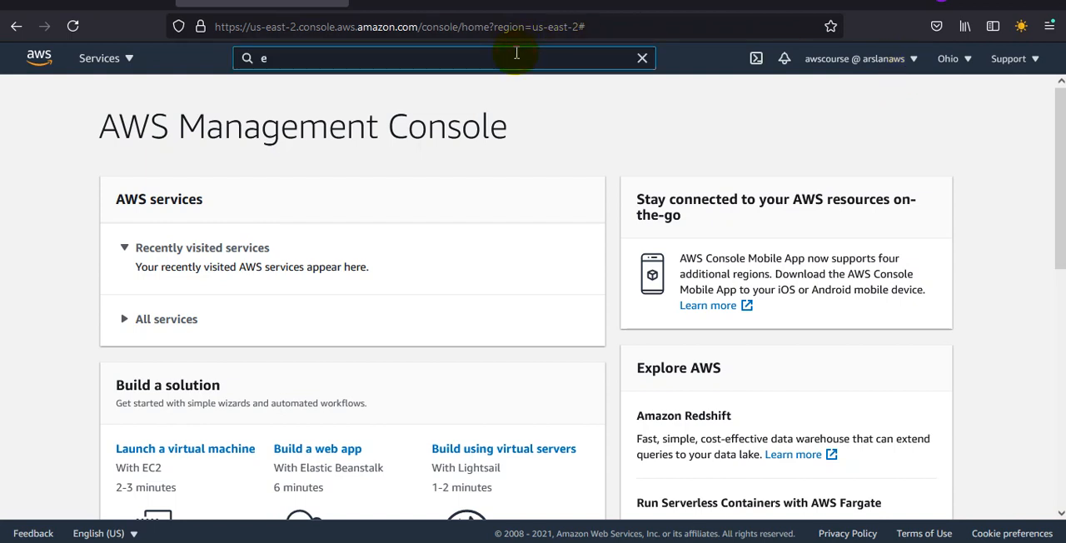
{"action": "type", "text": "c2"}
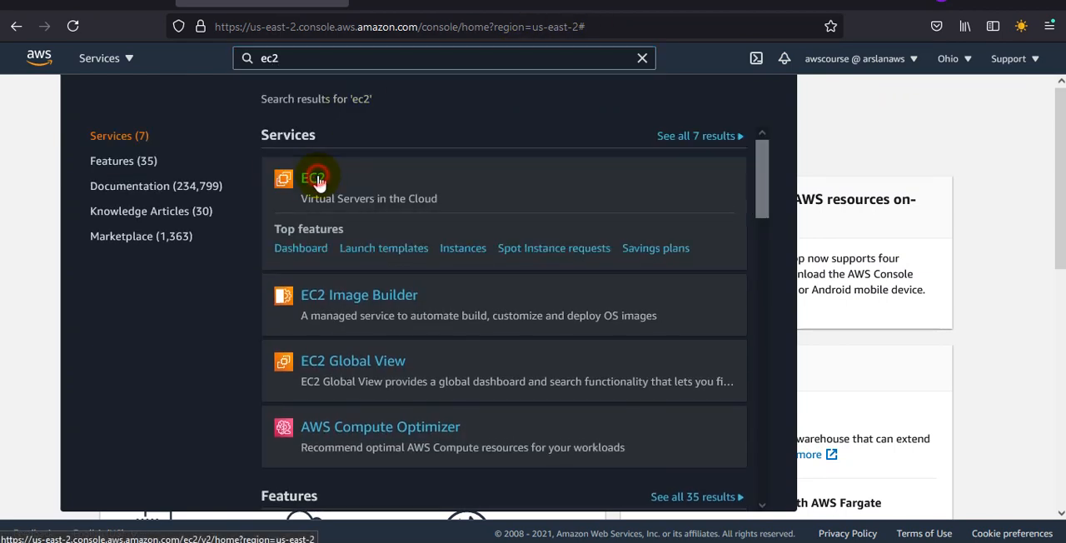
{"action": "left_click", "coordinate": [322, 182]}
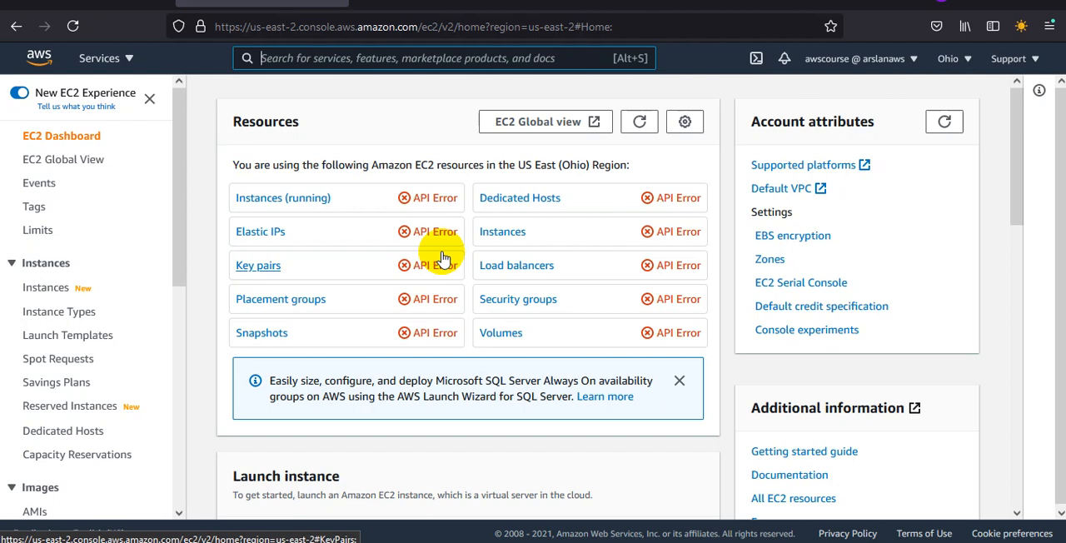
Step: From the running instances list, try to launch an instance with the 64-bit (x86) Amazon Linux 2 AMI and read the response
{"action": "left_click", "coordinate": [298, 208]}
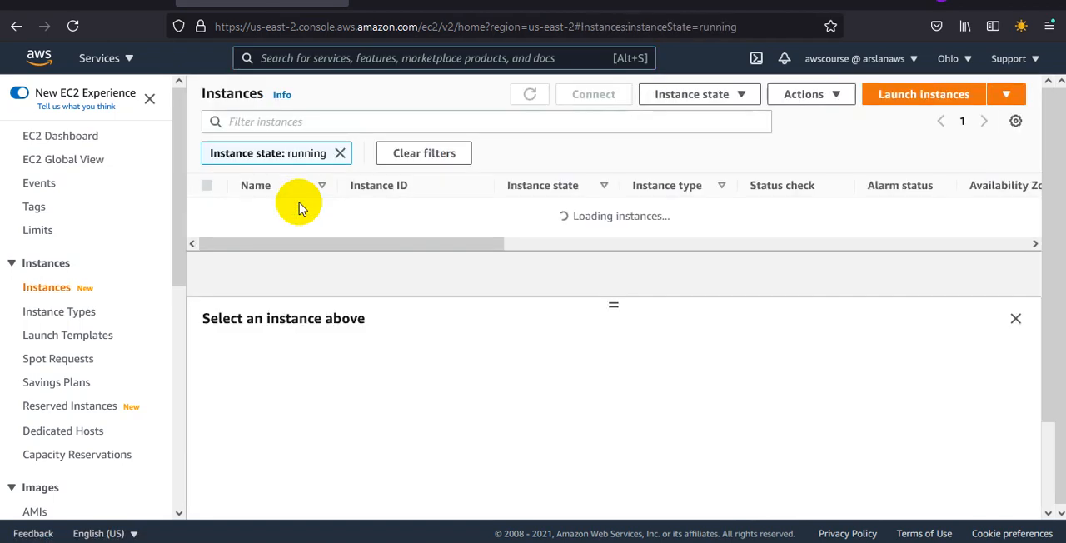
{"action": "left_click", "coordinate": [901, 101]}
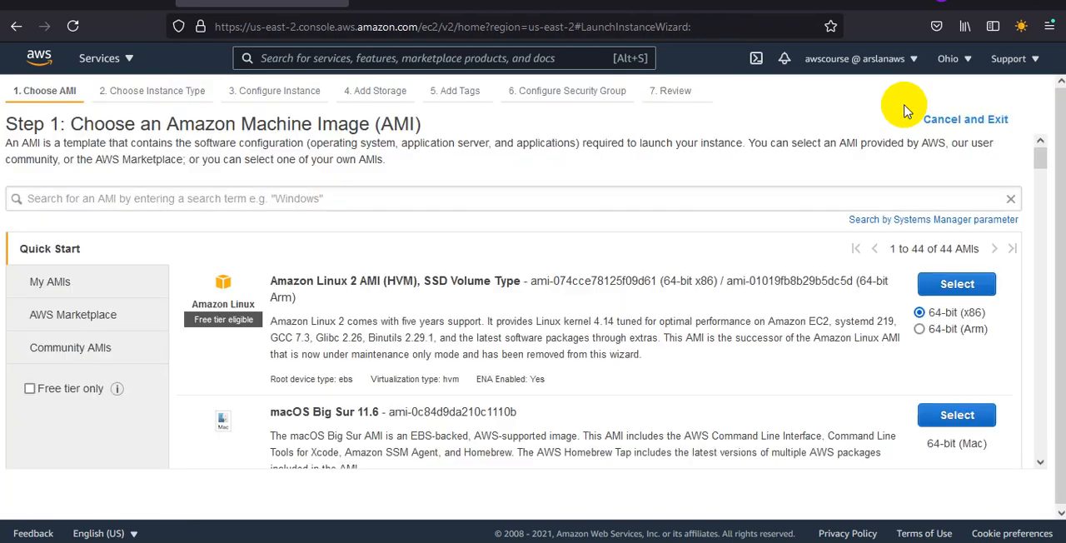
{"action": "left_click", "coordinate": [952, 283]}
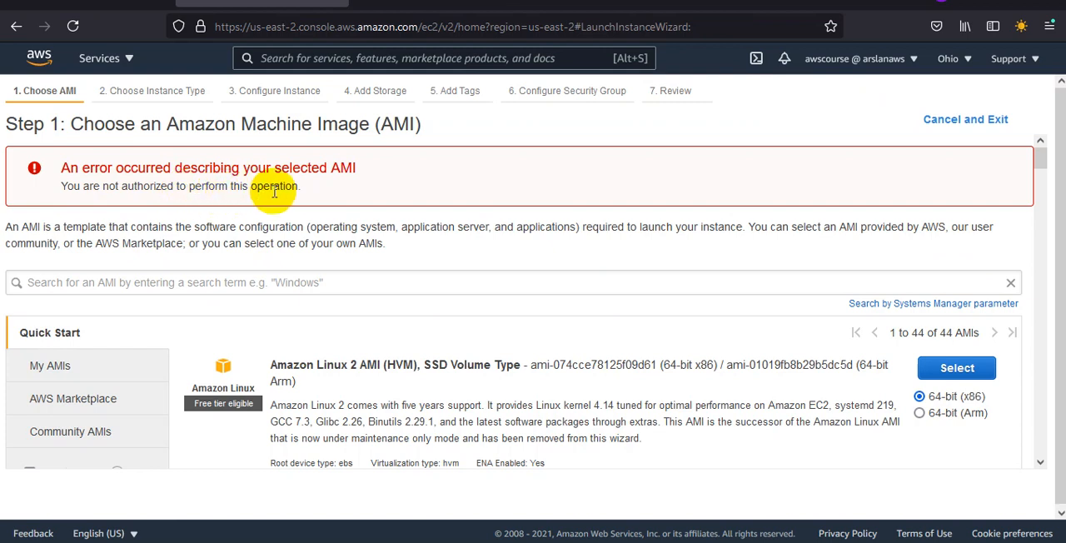
{"action": "left_click_drag", "start_coordinate": [304, 187], "coordinate": [62, 162]}
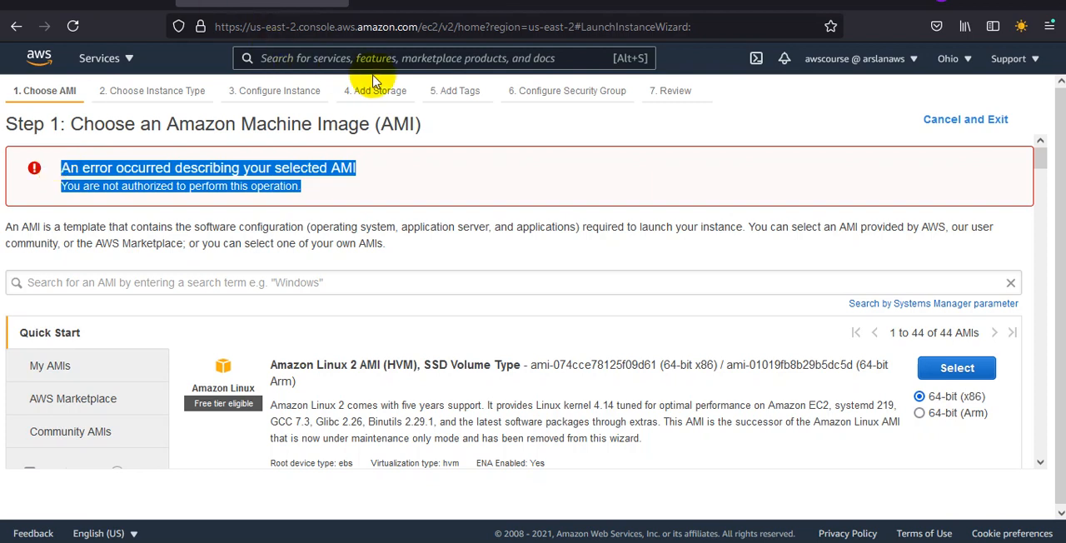
Step: Search the AWS services for s3 and open the S3 service
{"action": "left_click", "coordinate": [389, 54]}
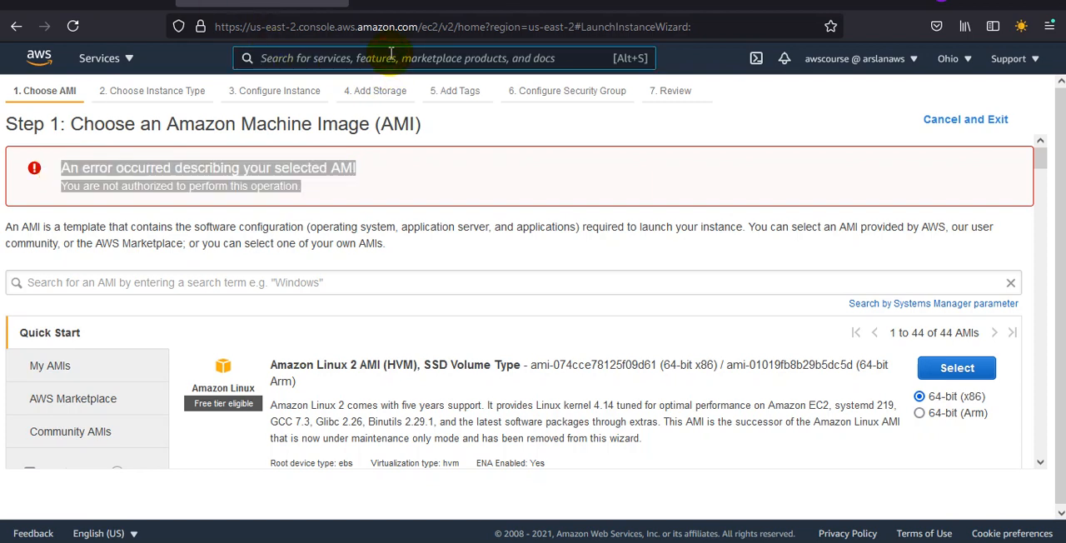
{"action": "type", "text": "s3"}
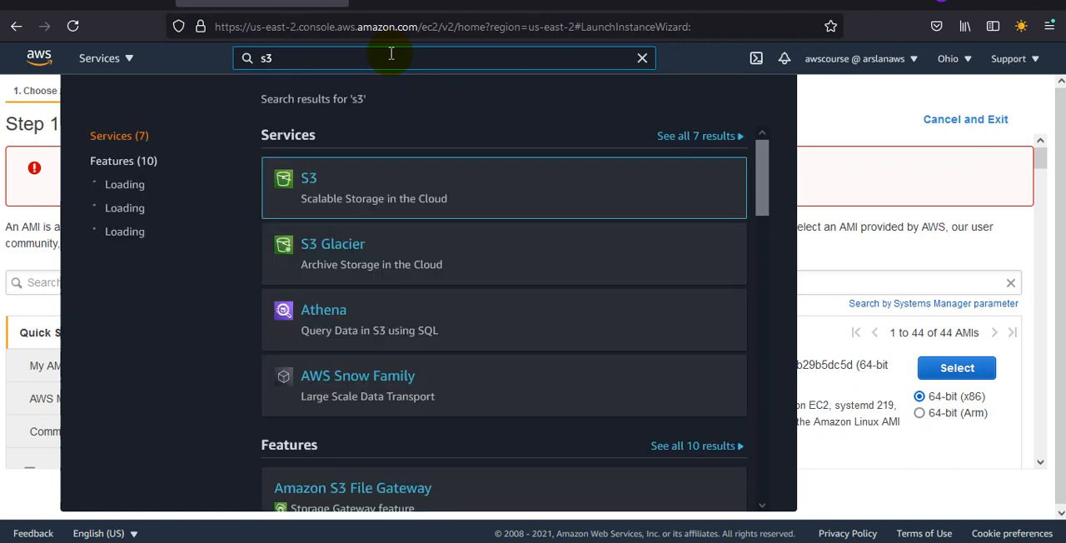
{"action": "left_click", "coordinate": [309, 179]}
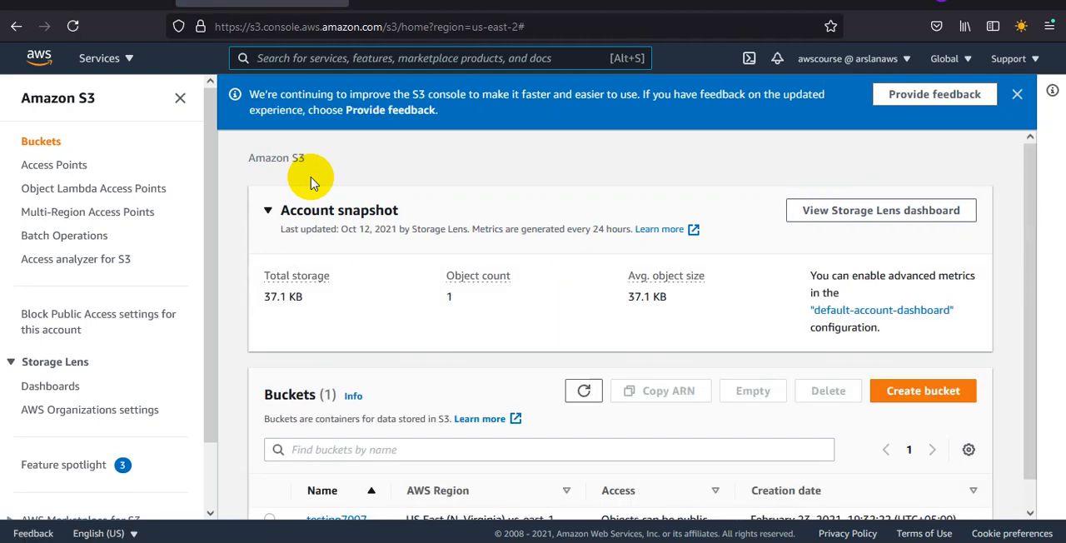
Step: Try to create a bucket named asghjj4444 in US East (Ohio) us-east-2 with the default settings and read the response
{"action": "left_click_drag", "start_coordinate": [1025, 191], "coordinate": [1033, 319]}
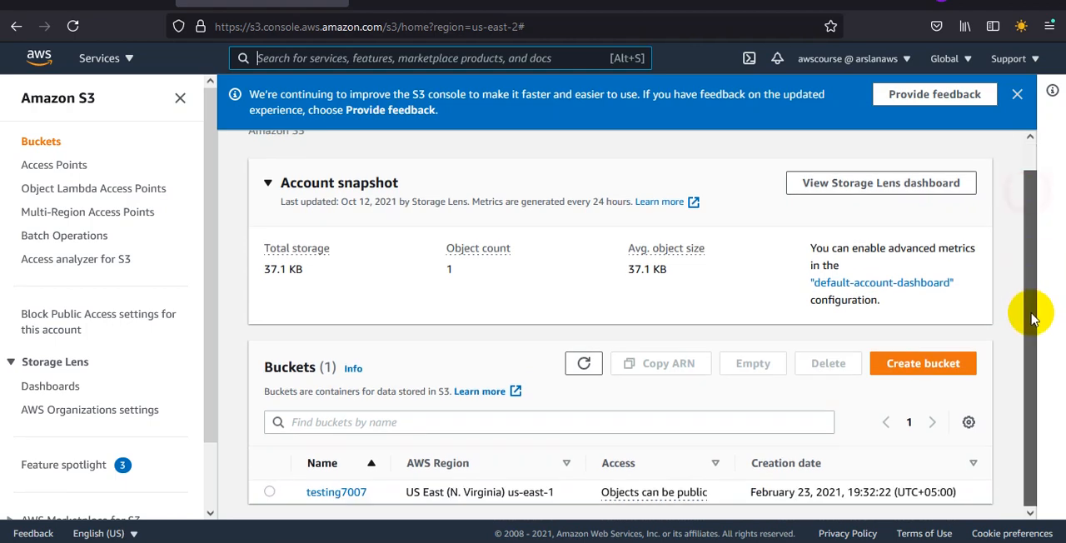
{"action": "left_click", "coordinate": [949, 365]}
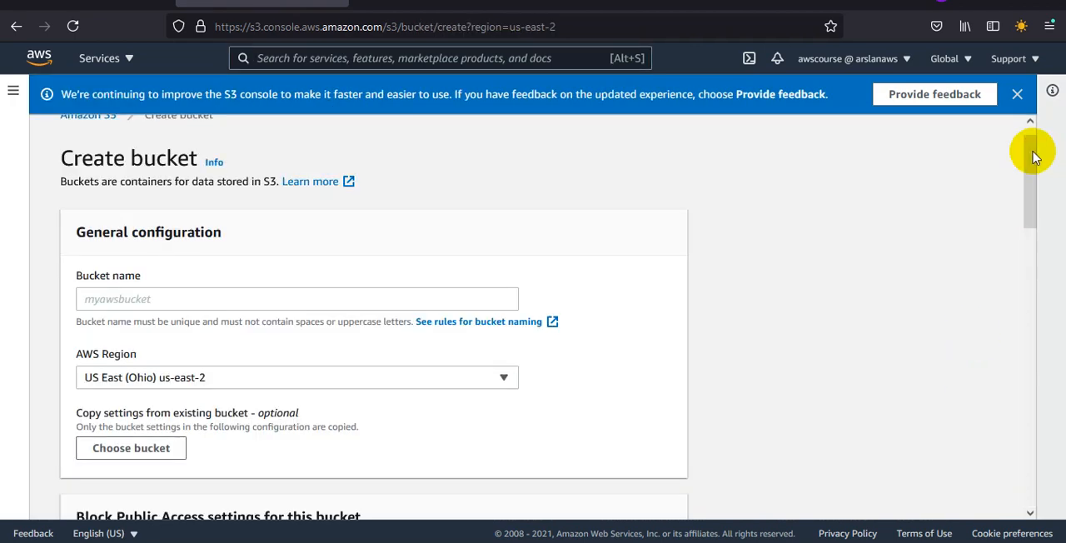
{"action": "left_click_drag", "start_coordinate": [1030, 153], "coordinate": [1006, 194]}
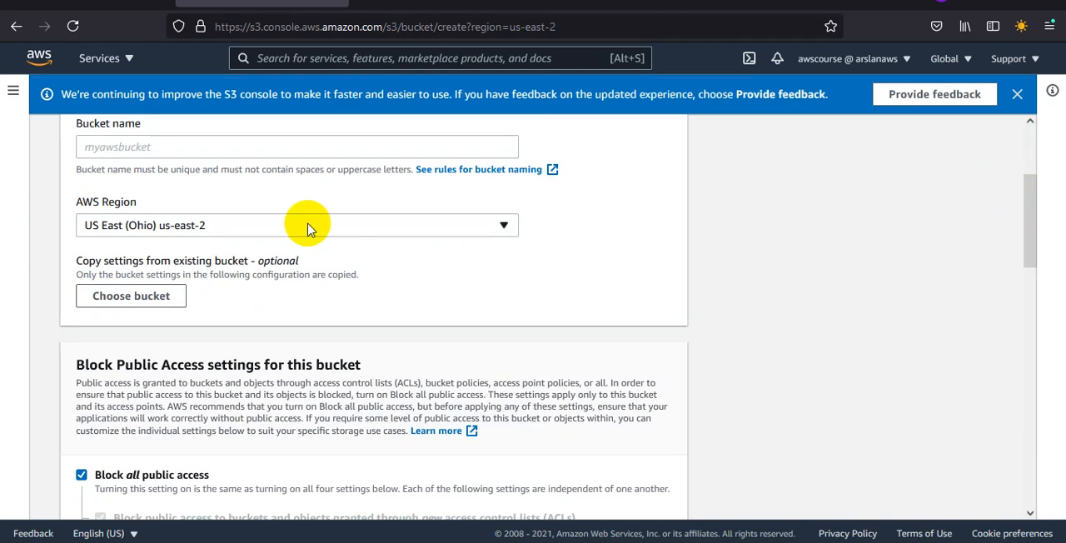
{"action": "left_click", "coordinate": [181, 148]}
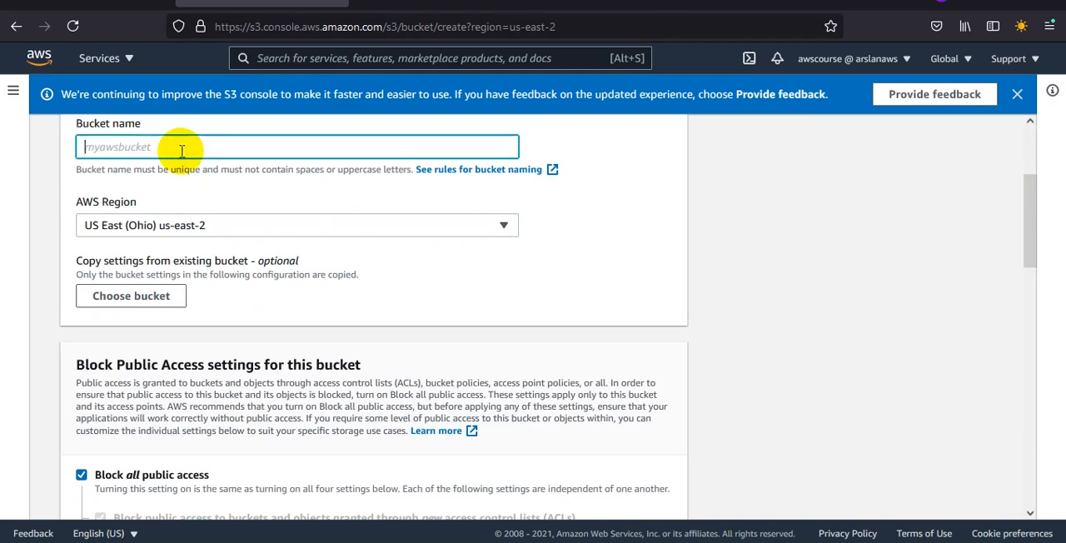
{"action": "type", "text": "asghjj4444"}
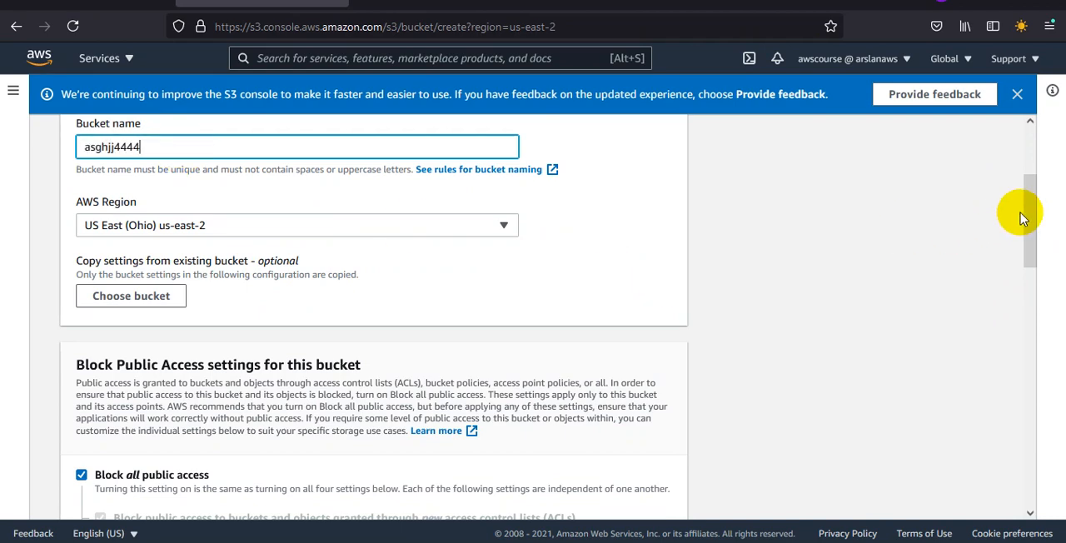
{"action": "left_click_drag", "start_coordinate": [1024, 219], "coordinate": [1031, 472]}
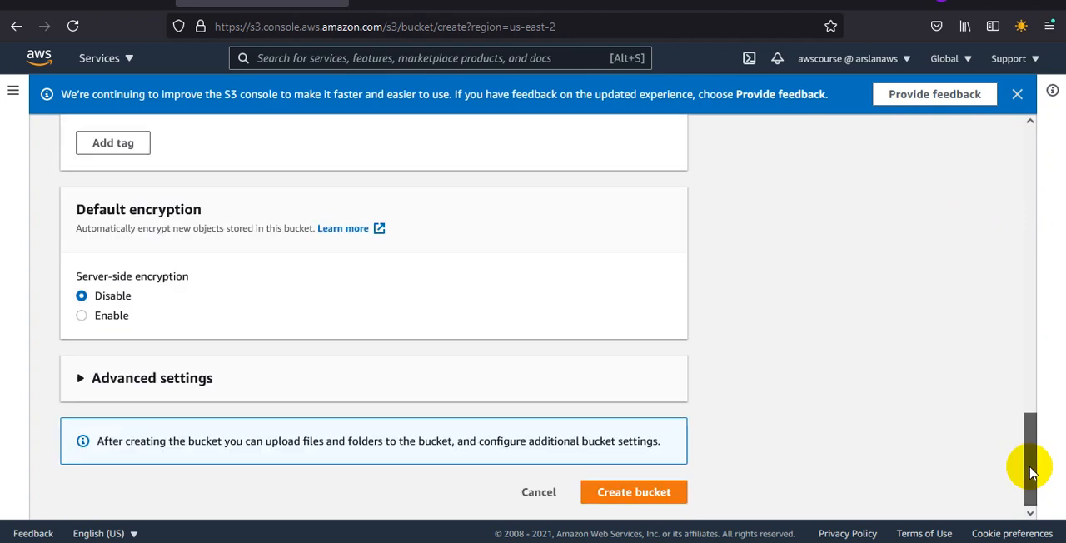
{"action": "left_click", "coordinate": [631, 490]}
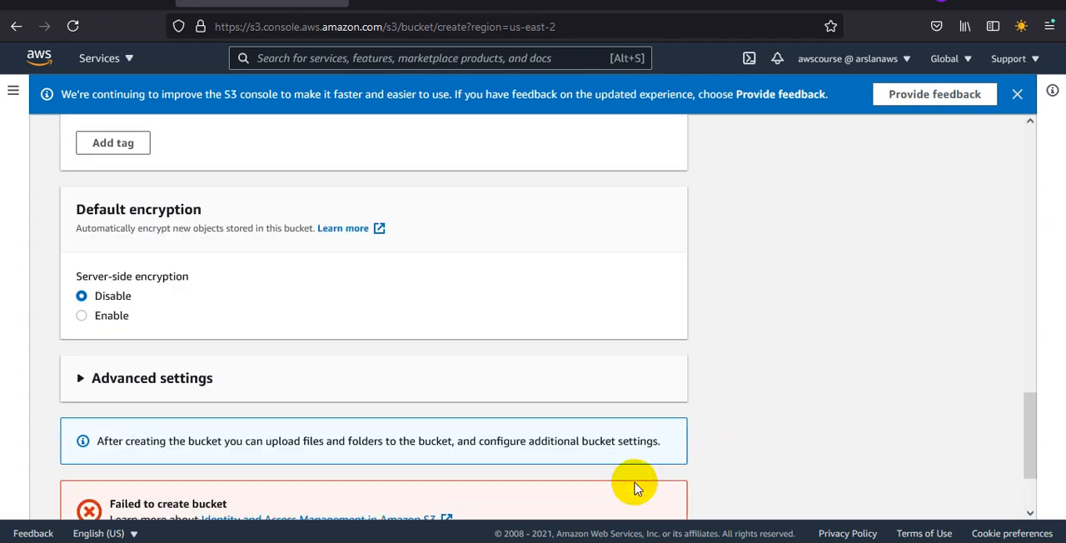
{"action": "left_click_drag", "start_coordinate": [1036, 416], "coordinate": [1027, 479]}
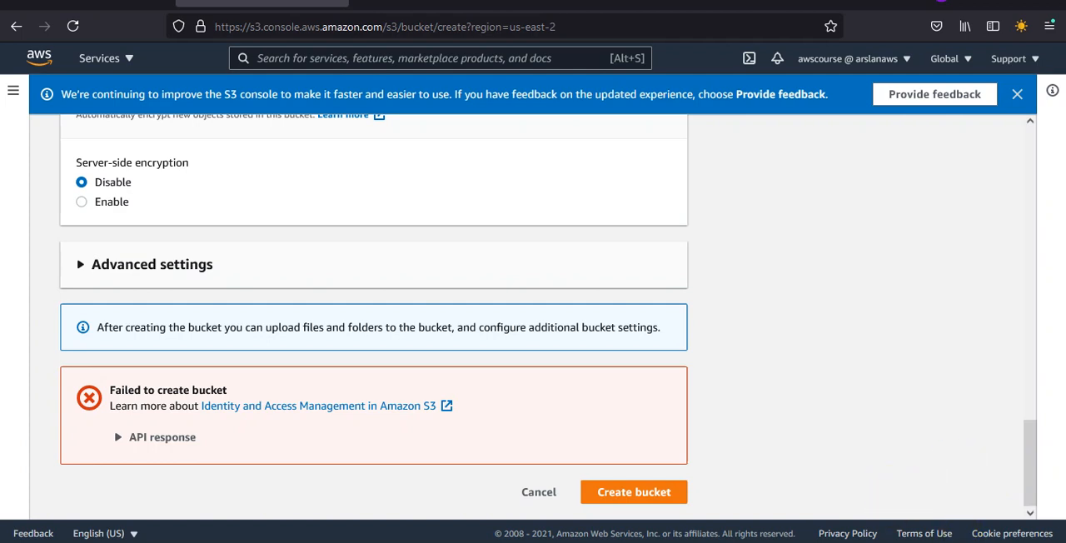
Step: Switch to the administrator's IAM console window and start a new user group named awscourse
{"action": "mouse_move", "coordinate": [670, 542]}
{"action": "left_click", "coordinate": [605, 526]}
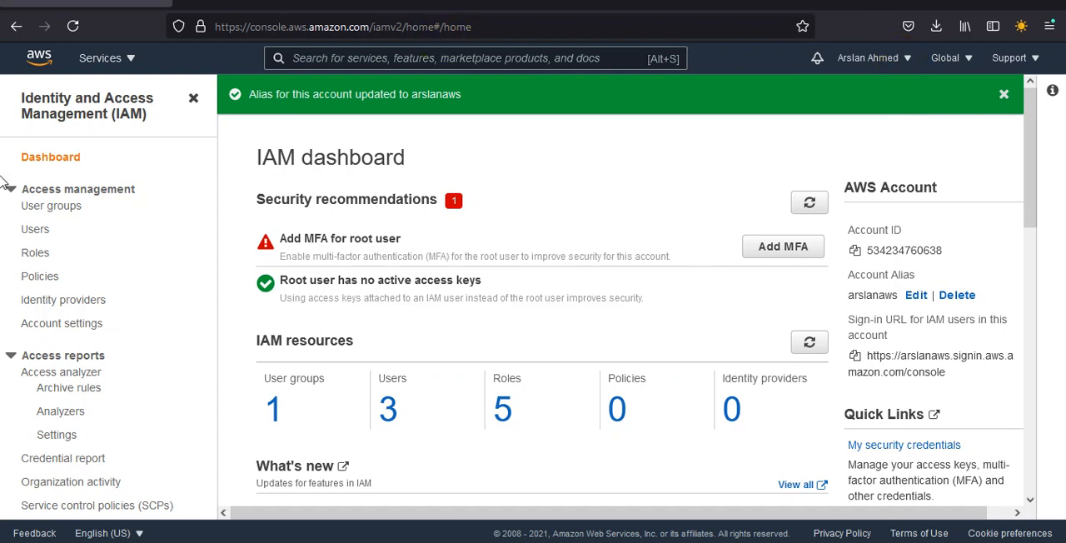
{"action": "left_click", "coordinate": [63, 213]}
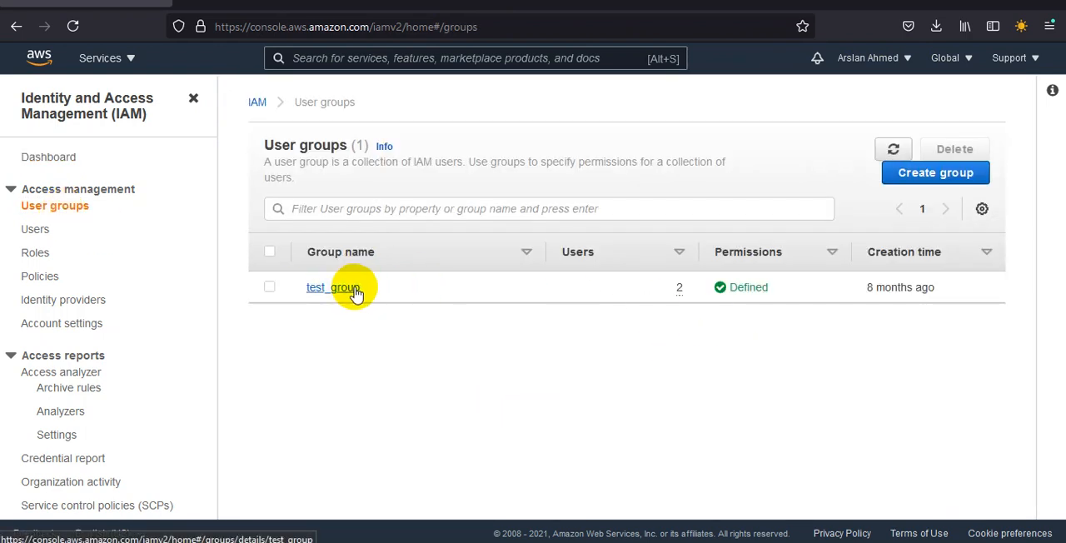
{"action": "left_click", "coordinate": [935, 178]}
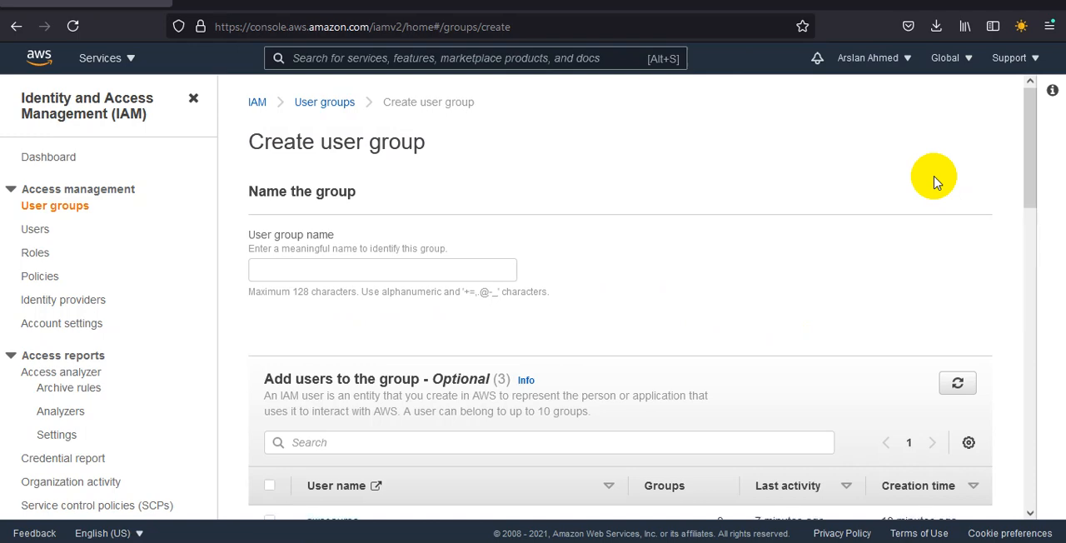
{"action": "left_click_drag", "start_coordinate": [1028, 92], "coordinate": [1029, 155]}
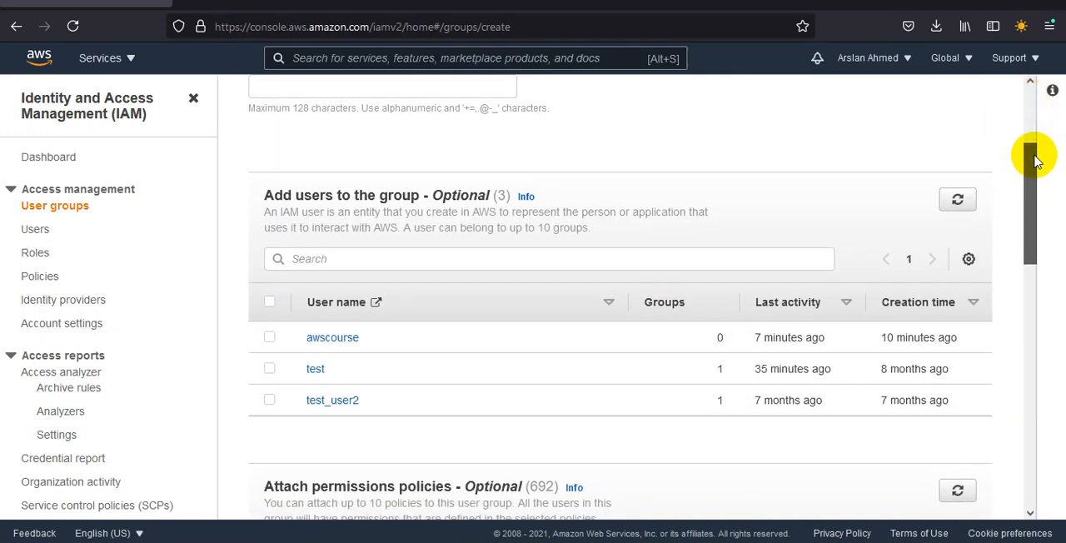
{"action": "left_click_drag", "start_coordinate": [1036, 204], "coordinate": [1053, 95]}
{"action": "left_click", "coordinate": [473, 261]}
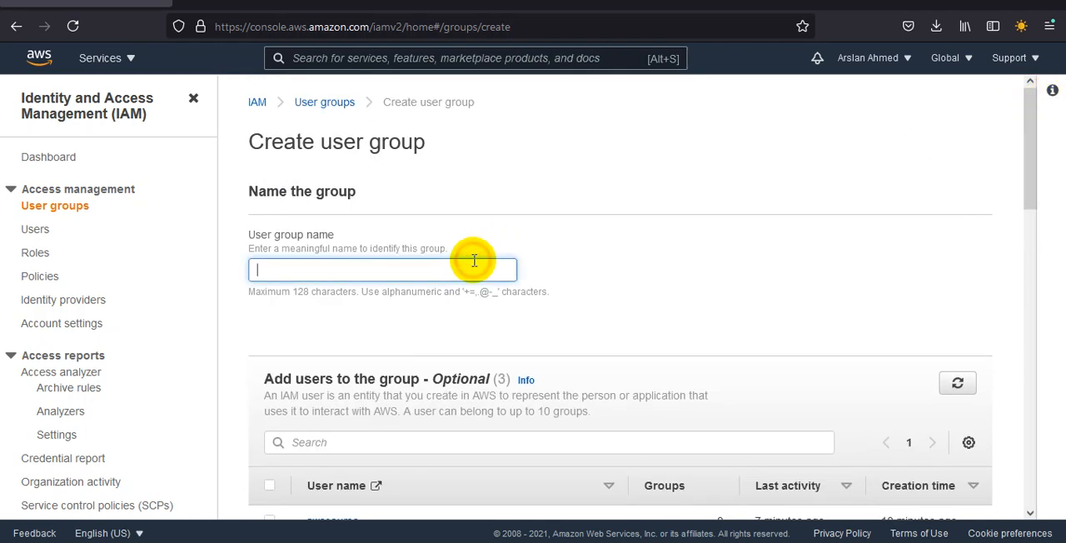
{"action": "type", "text": "awsco"}
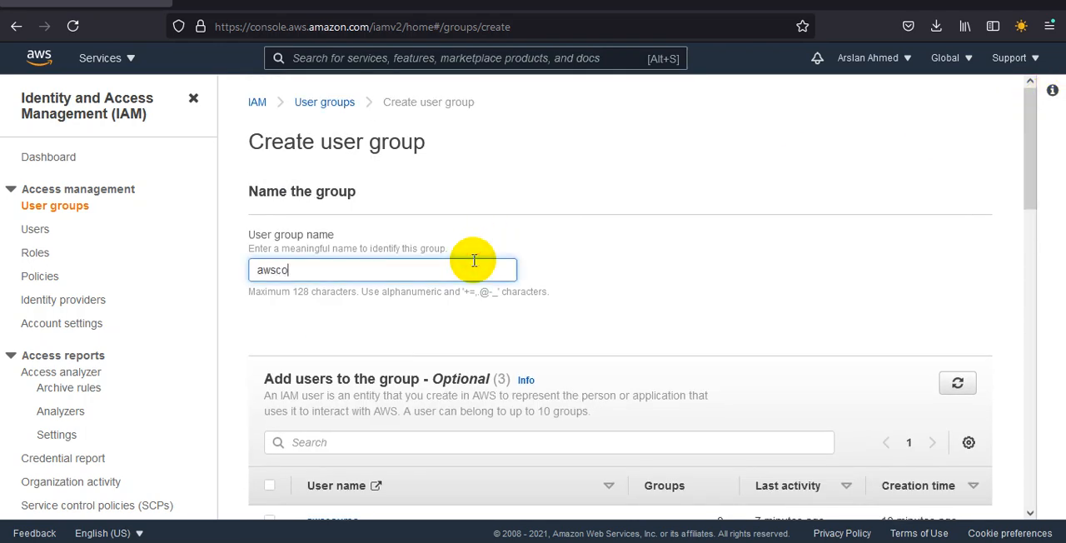
{"action": "type", "text": "urse"}
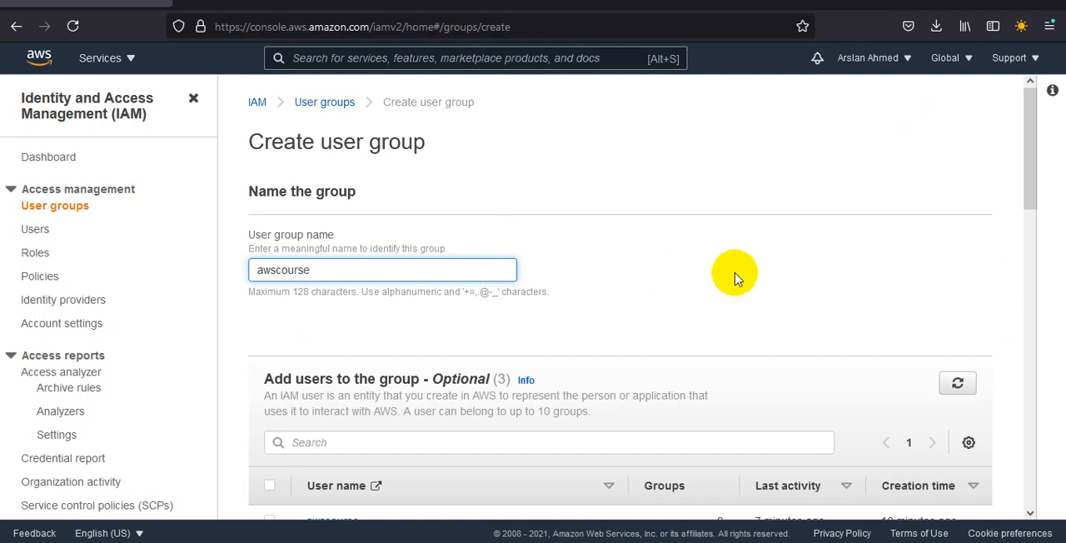
Step: Try filtering the group's permissions policies by "s3 full access" and remove that filter
{"action": "left_click_drag", "start_coordinate": [1029, 178], "coordinate": [1019, 333]}
{"action": "left_click", "coordinate": [390, 215]}
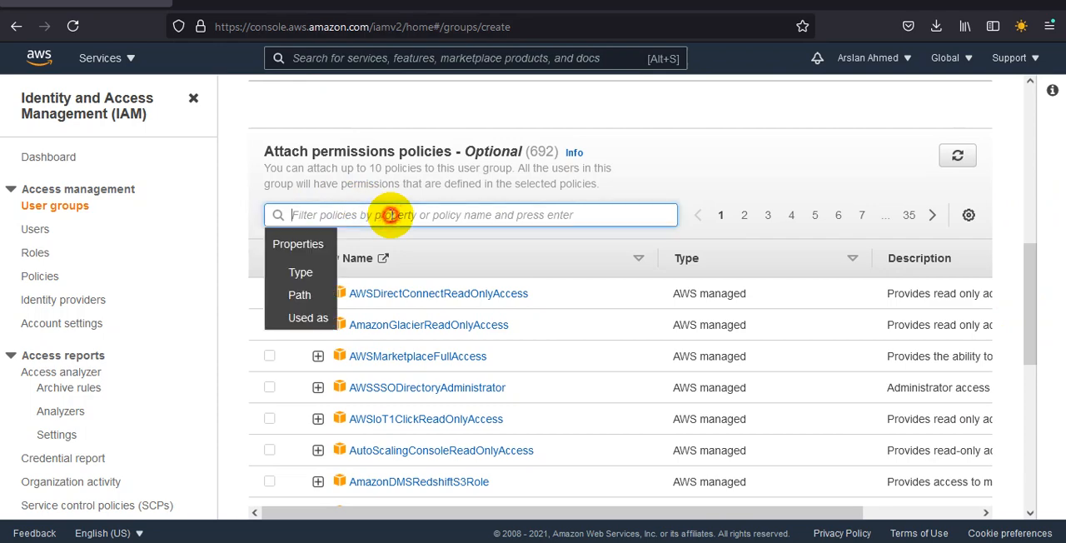
{"action": "type", "text": "se"}
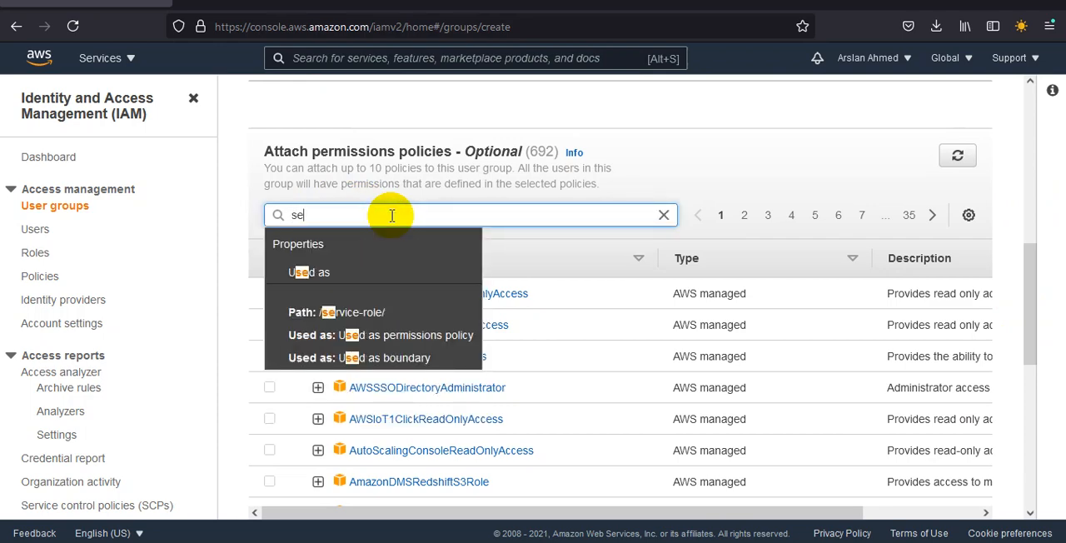
{"action": "key", "text": "BackSpace"}
{"action": "type", "text": "3"}
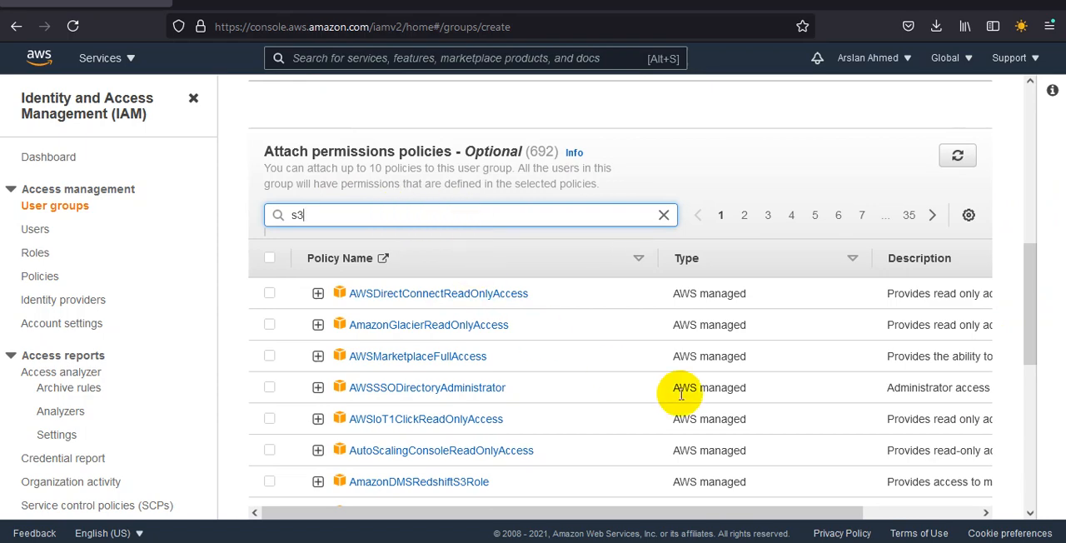
{"action": "left_click_drag", "start_coordinate": [1026, 286], "coordinate": [1020, 454]}
{"action": "scroll", "coordinate": [1016, 279], "scroll_direction": "up", "scroll_amount": 8}
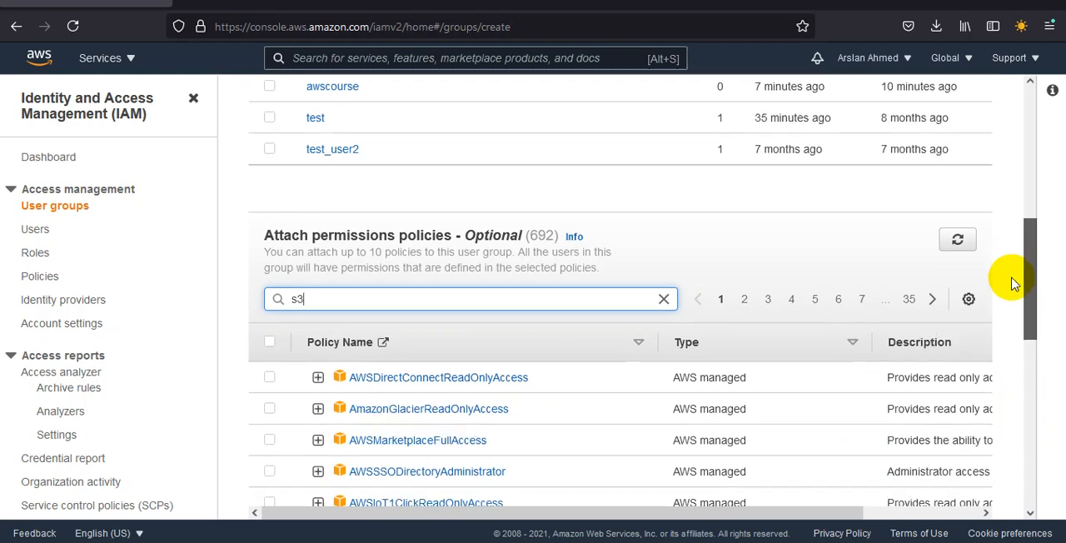
{"action": "scroll", "coordinate": [1014, 281], "scroll_direction": "down", "scroll_amount": 2}
{"action": "left_click", "coordinate": [278, 232]}
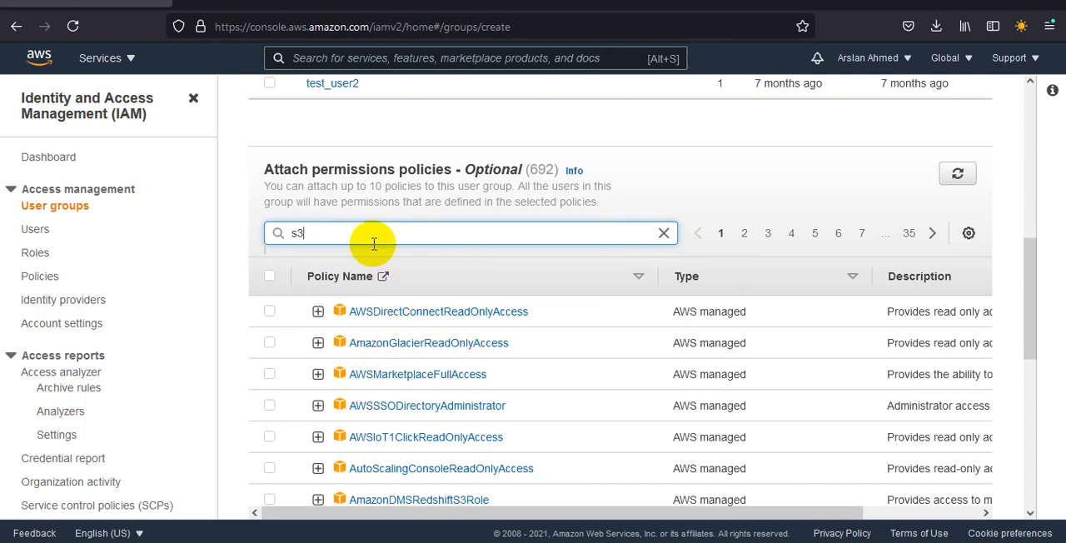
{"action": "type", "text": "full access"}
{"action": "key", "text": "Return"}
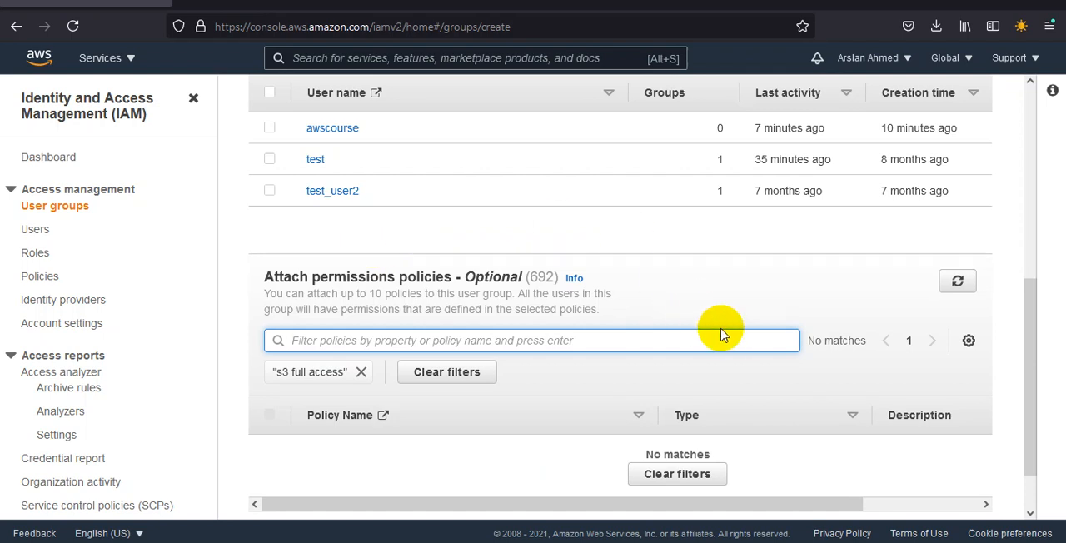
{"action": "left_click", "coordinate": [361, 372]}
Step: Filter the policies by s3, select AmazonS3FullAccess for the group, and create the group
{"action": "left_click", "coordinate": [364, 342]}
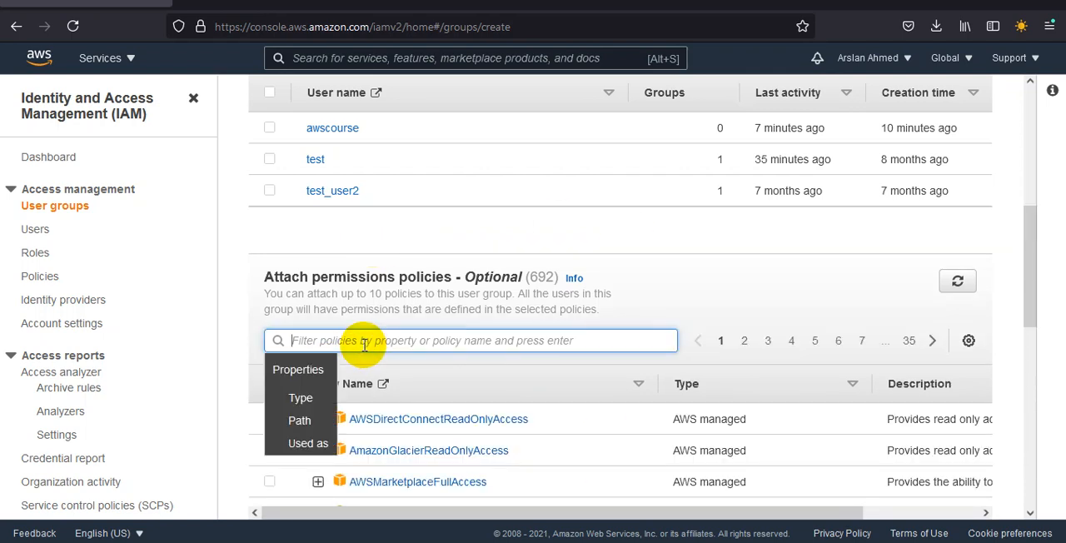
{"action": "type", "text": "s3"}
{"action": "key", "text": "Return"}
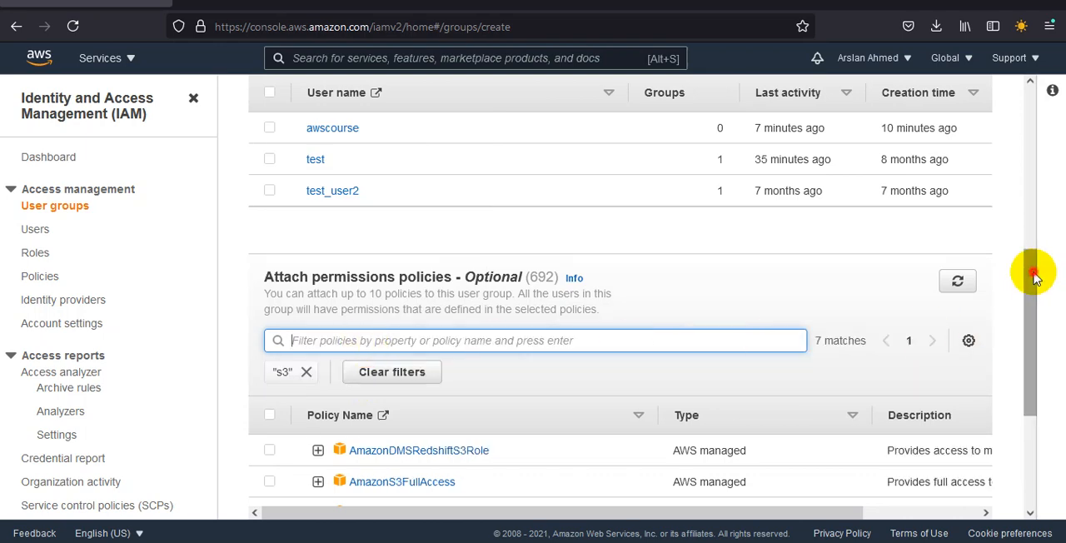
{"action": "left_click_drag", "start_coordinate": [1030, 269], "coordinate": [1031, 374]}
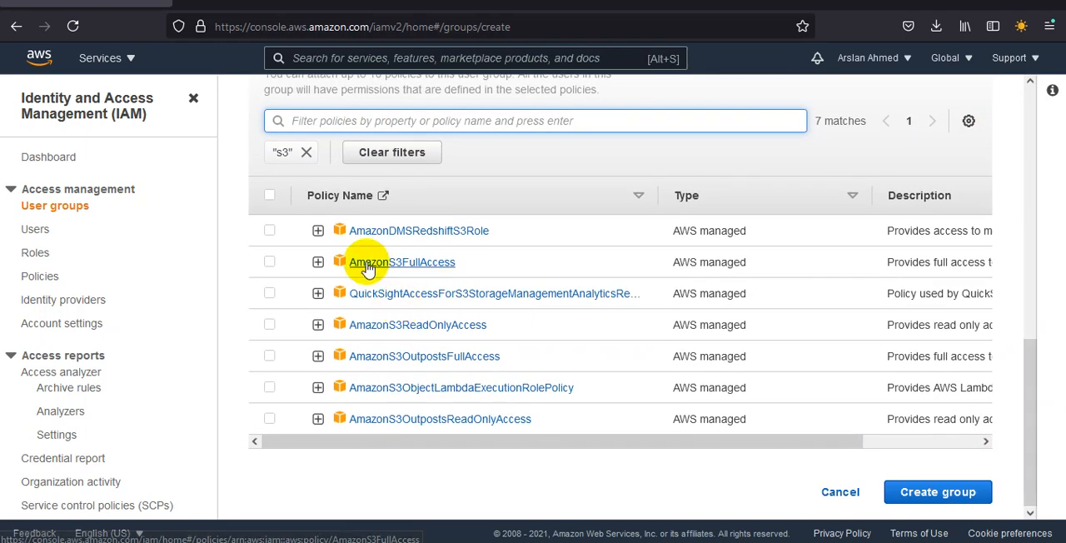
{"action": "left_click", "coordinate": [269, 261]}
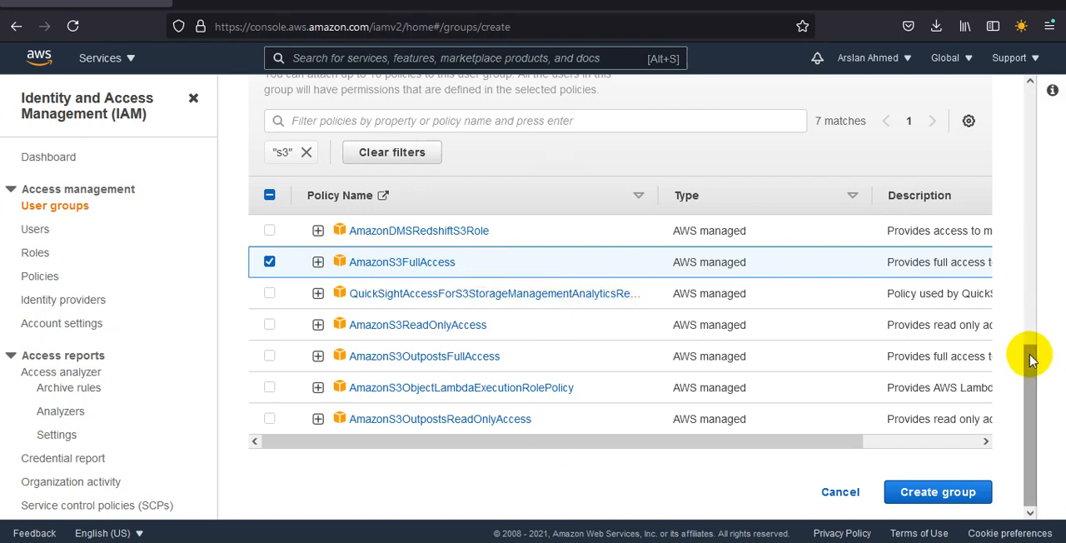
{"action": "left_click_drag", "start_coordinate": [1028, 421], "coordinate": [1030, 369]}
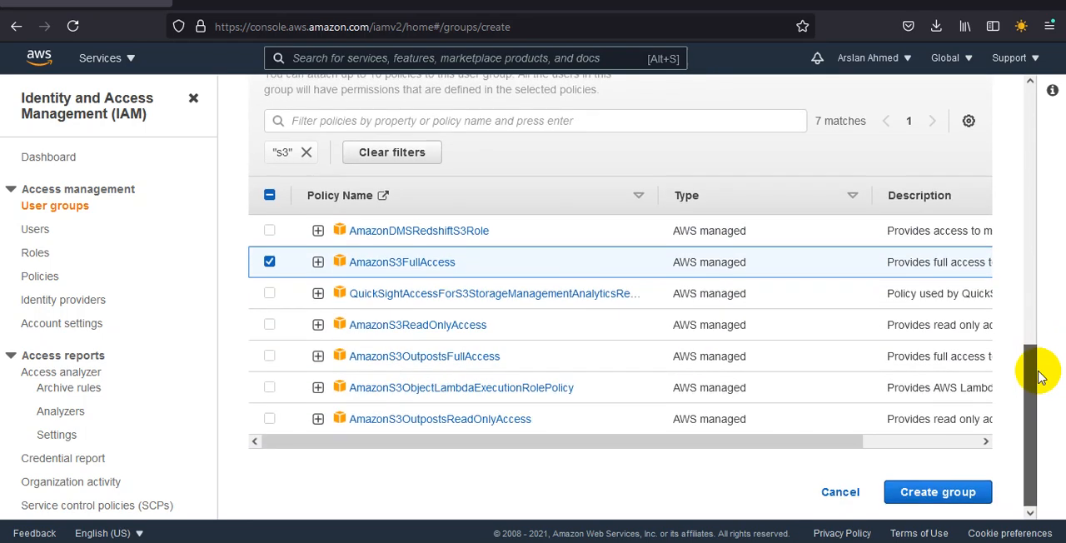
{"action": "left_click", "coordinate": [938, 493]}
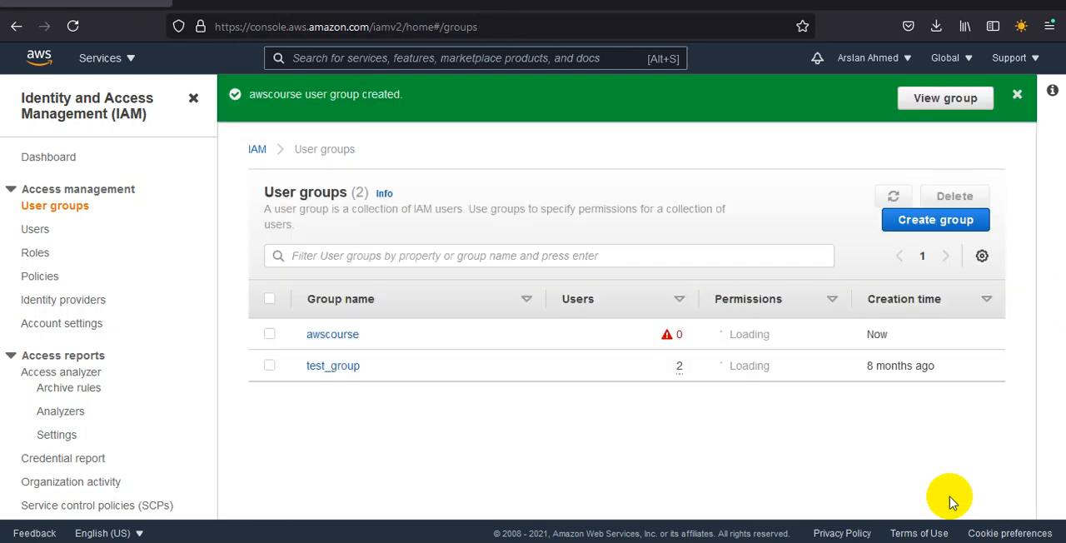
Step: Open the awscourse user group and review its users, attached permissions policies and access advisor
{"action": "left_click", "coordinate": [336, 337]}
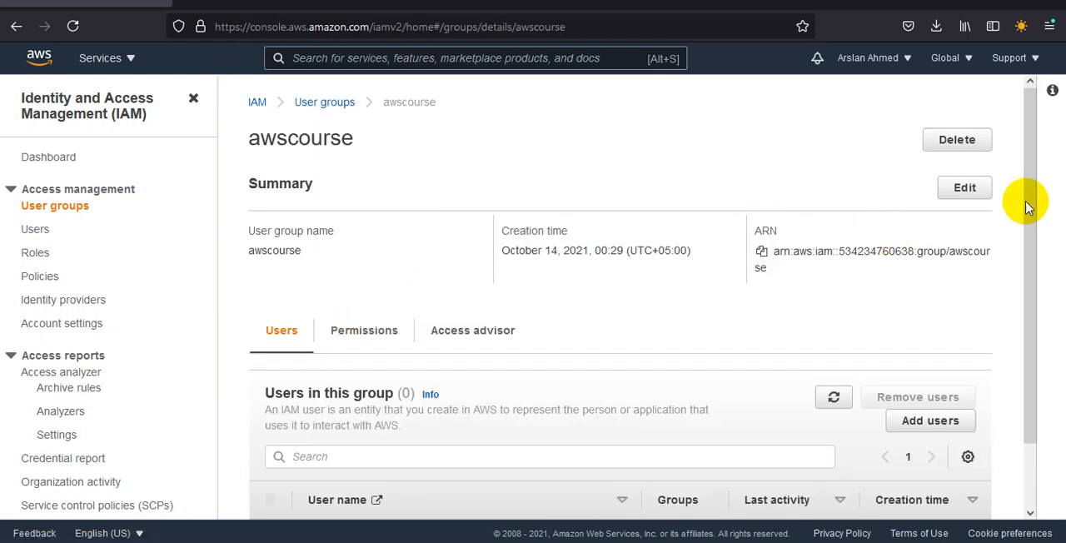
{"action": "left_click_drag", "start_coordinate": [1037, 193], "coordinate": [1036, 309]}
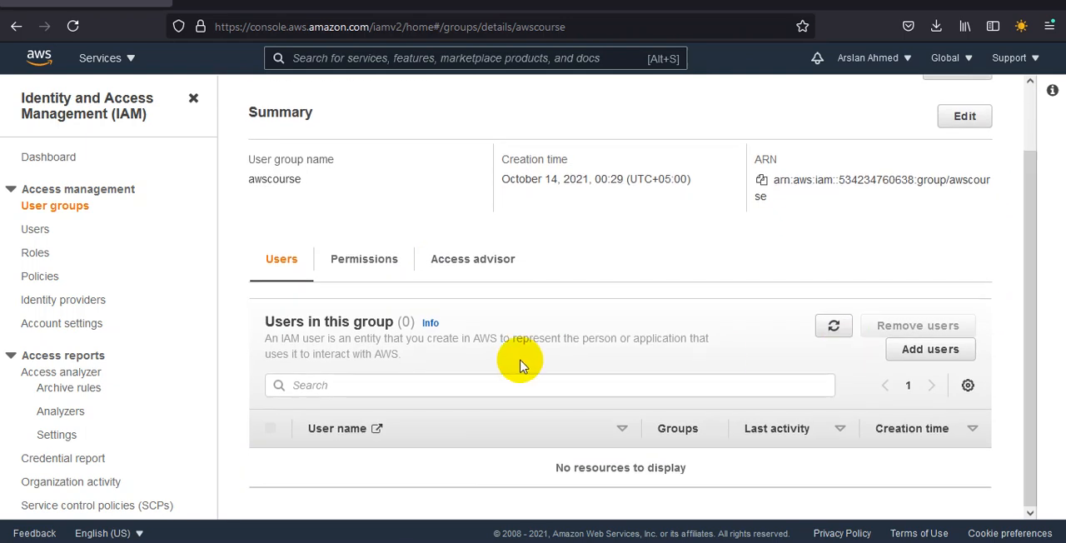
{"action": "left_click", "coordinate": [391, 264]}
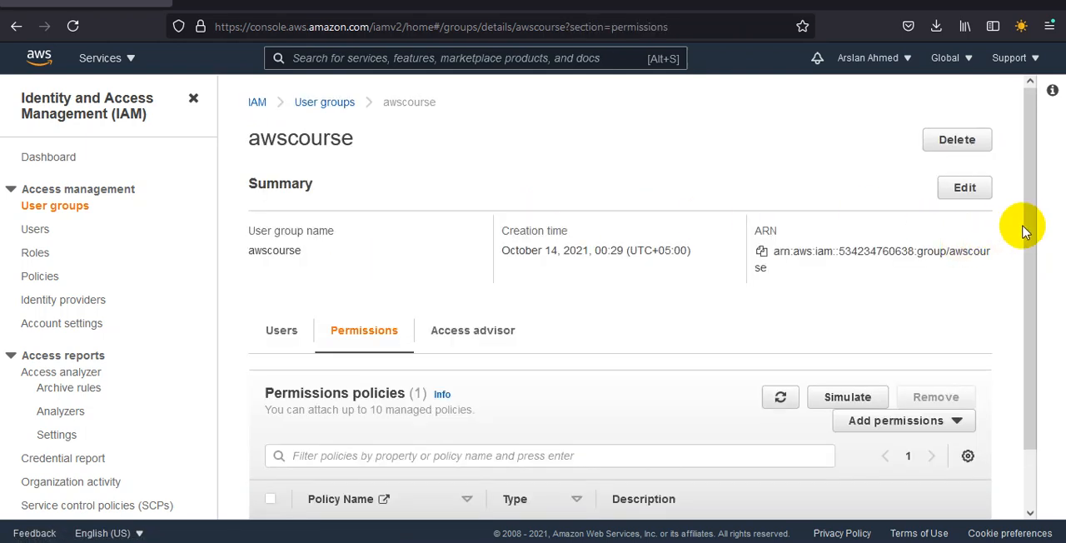
{"action": "left_click_drag", "start_coordinate": [1028, 237], "coordinate": [1038, 356]}
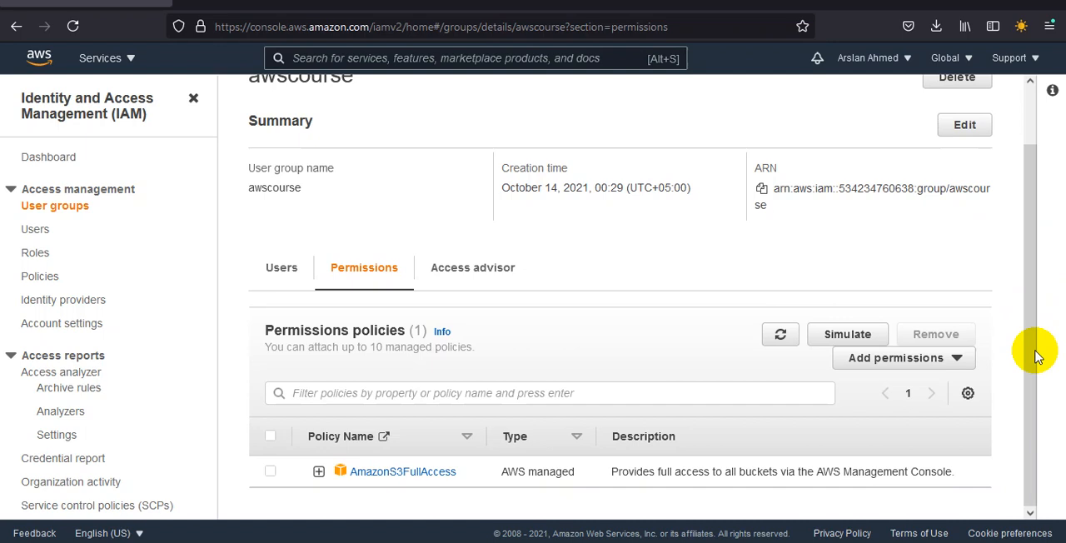
{"action": "left_click", "coordinate": [491, 279]}
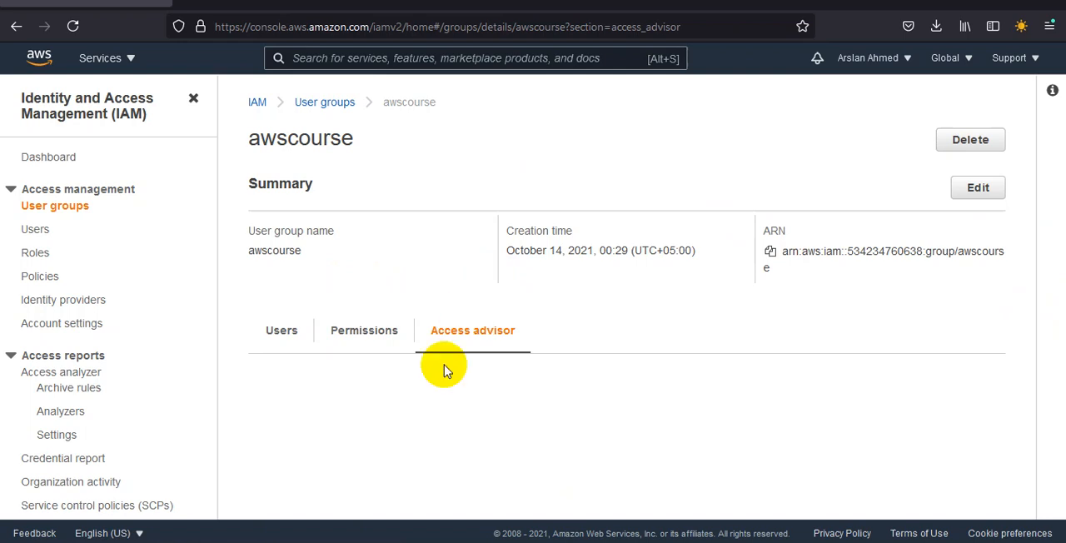
Step: Add the user awscourse to the awscourse user group and check the group's user list
{"action": "left_click", "coordinate": [278, 330]}
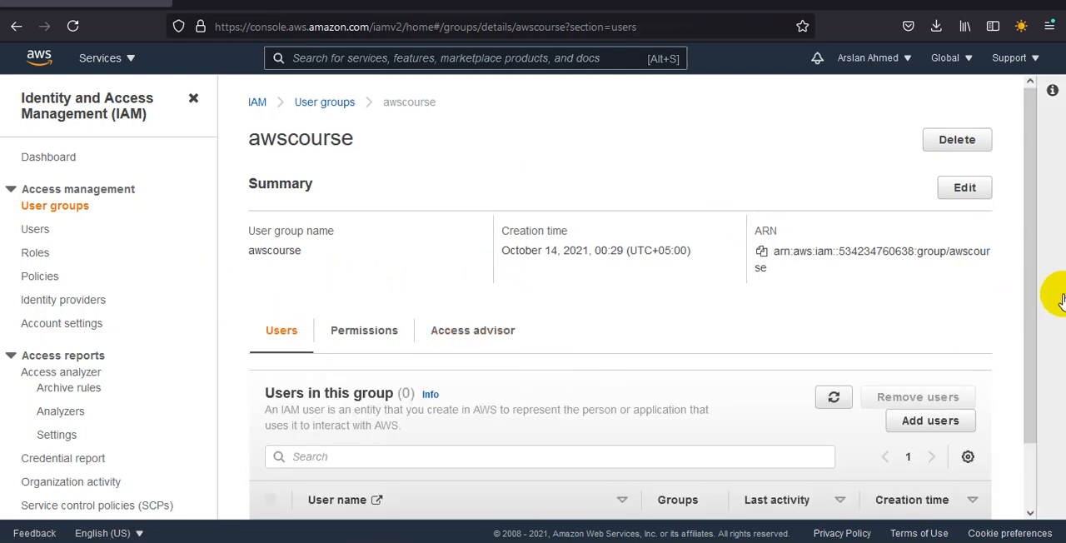
{"action": "left_click_drag", "start_coordinate": [1031, 277], "coordinate": [1030, 392]}
{"action": "left_click", "coordinate": [931, 349]}
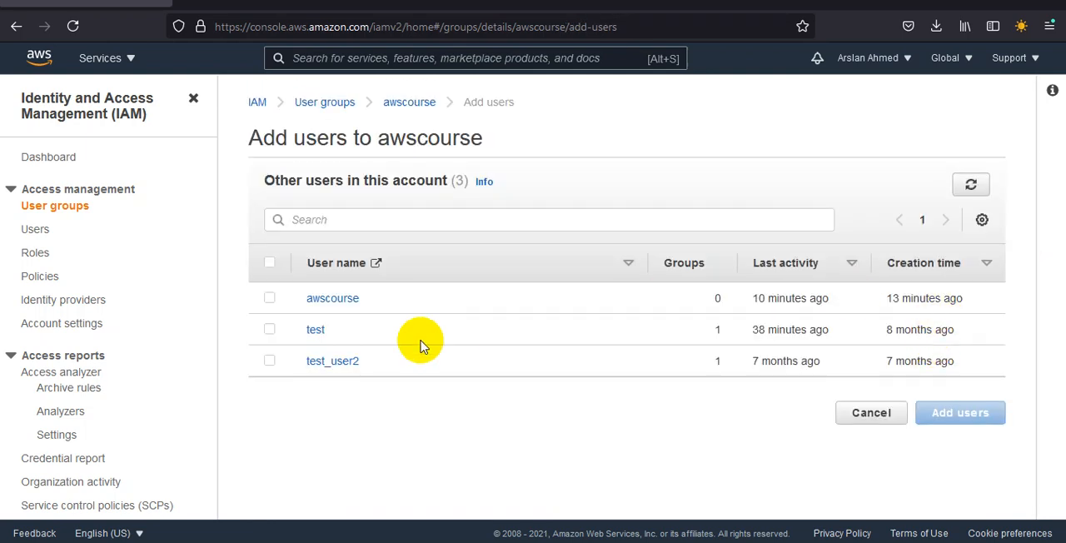
{"action": "left_click", "coordinate": [269, 298]}
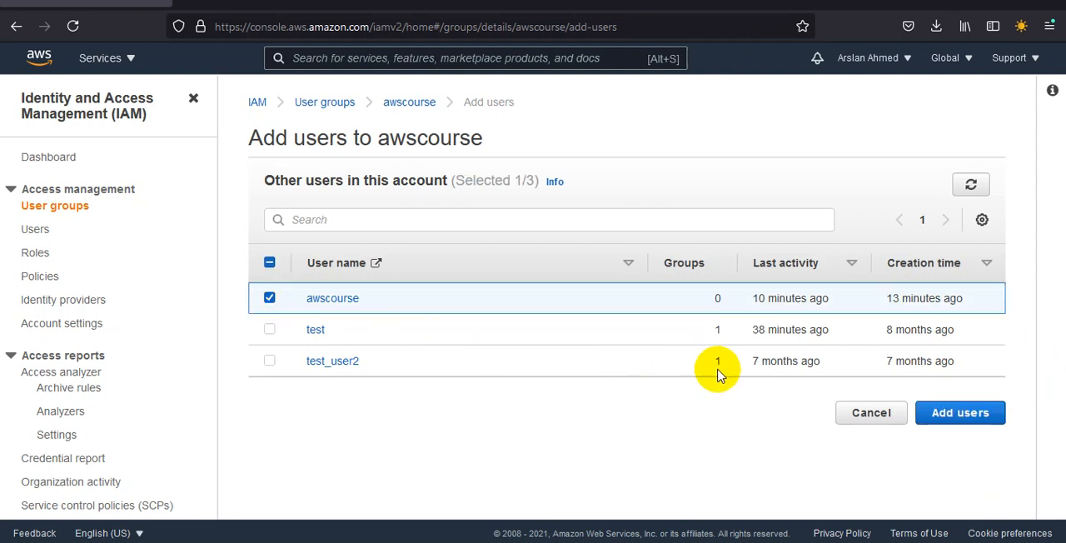
{"action": "left_click", "coordinate": [978, 419]}
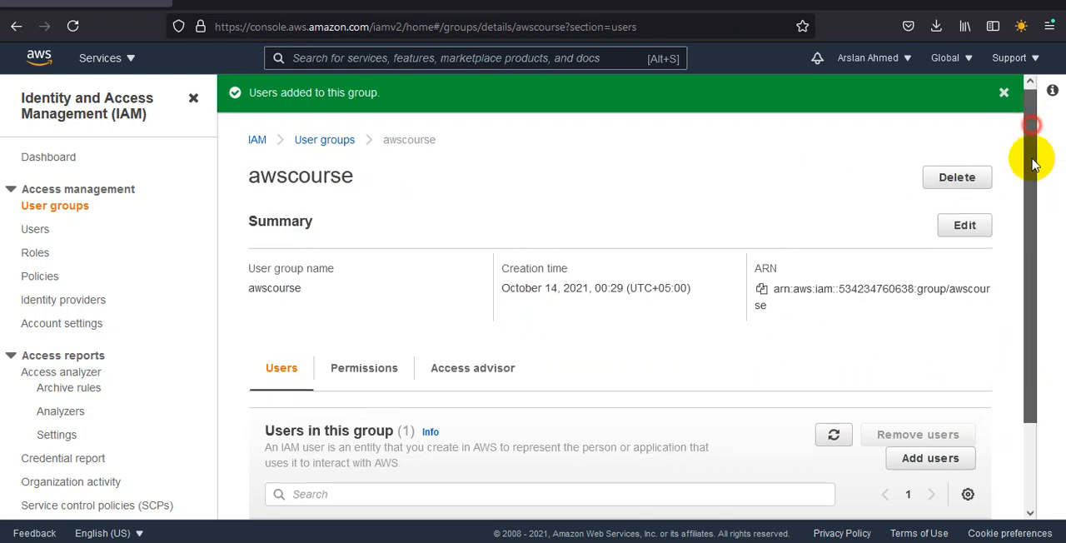
{"action": "left_click_drag", "start_coordinate": [1028, 155], "coordinate": [1030, 248]}
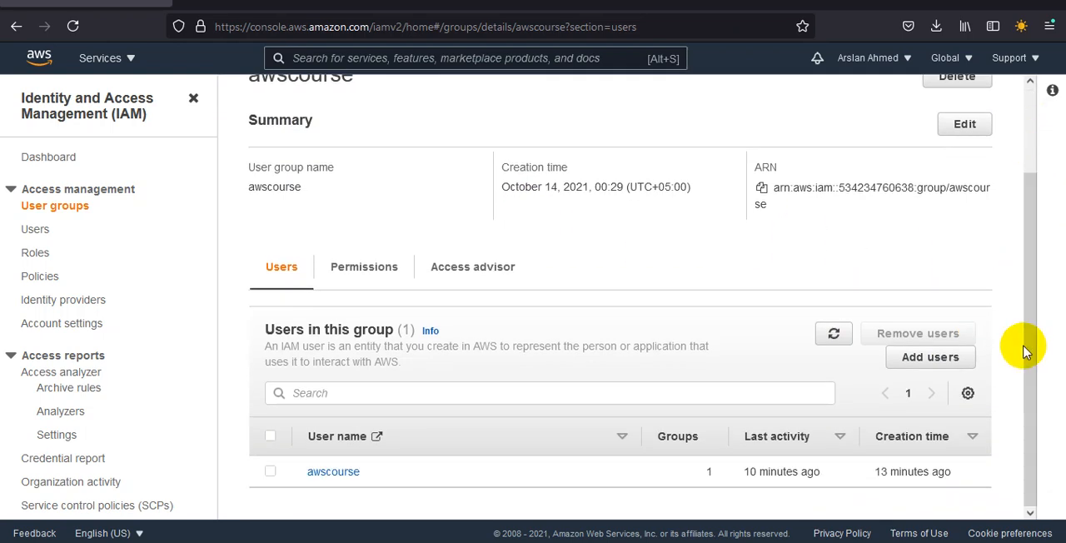
Step: Open the awscourse user's details and examine the full list of permissions policies, including those attached from its group
{"action": "left_click", "coordinate": [31, 233]}
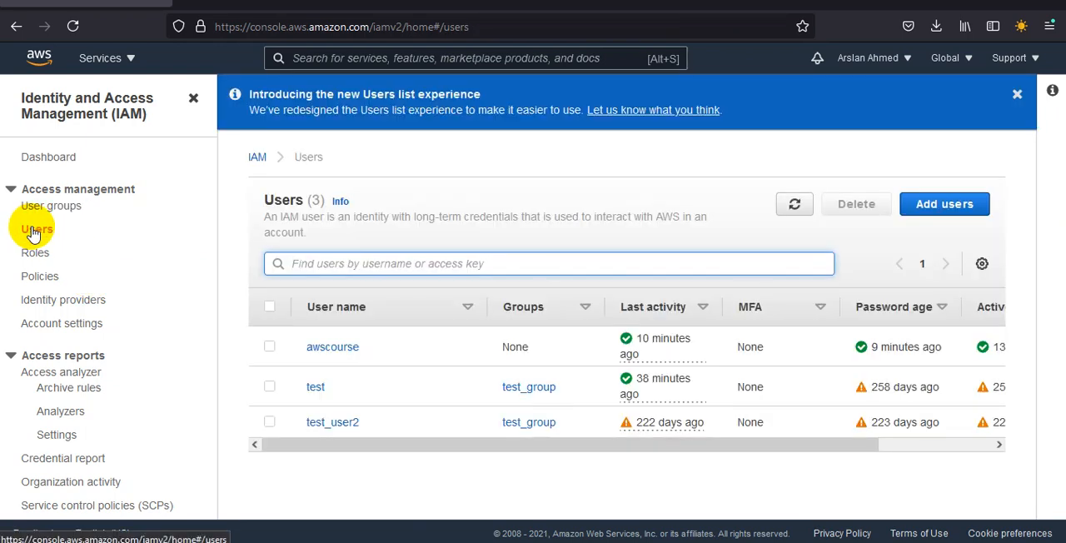
{"action": "left_click", "coordinate": [348, 350]}
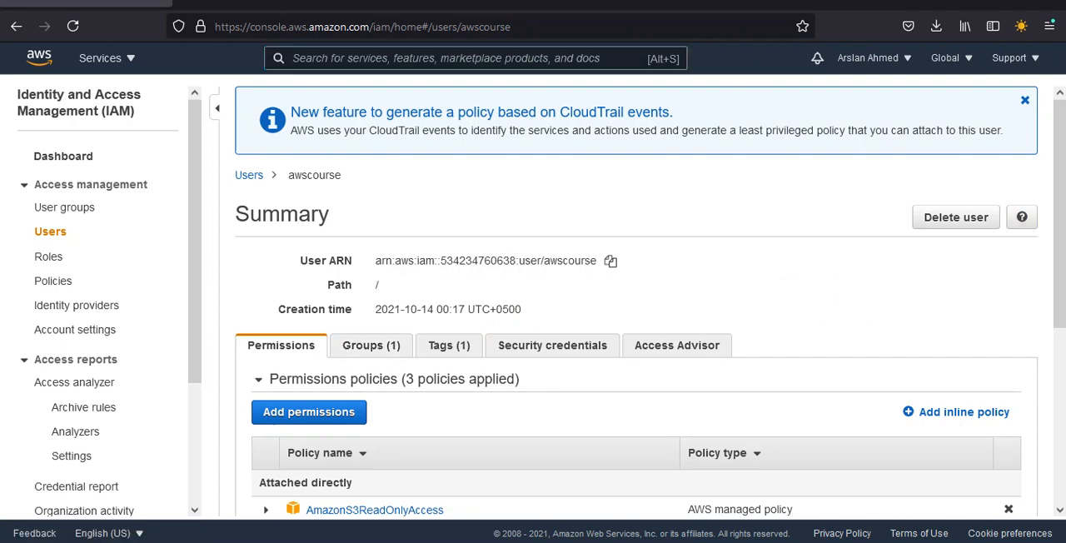
{"action": "left_click_drag", "start_coordinate": [1055, 298], "coordinate": [1055, 419]}
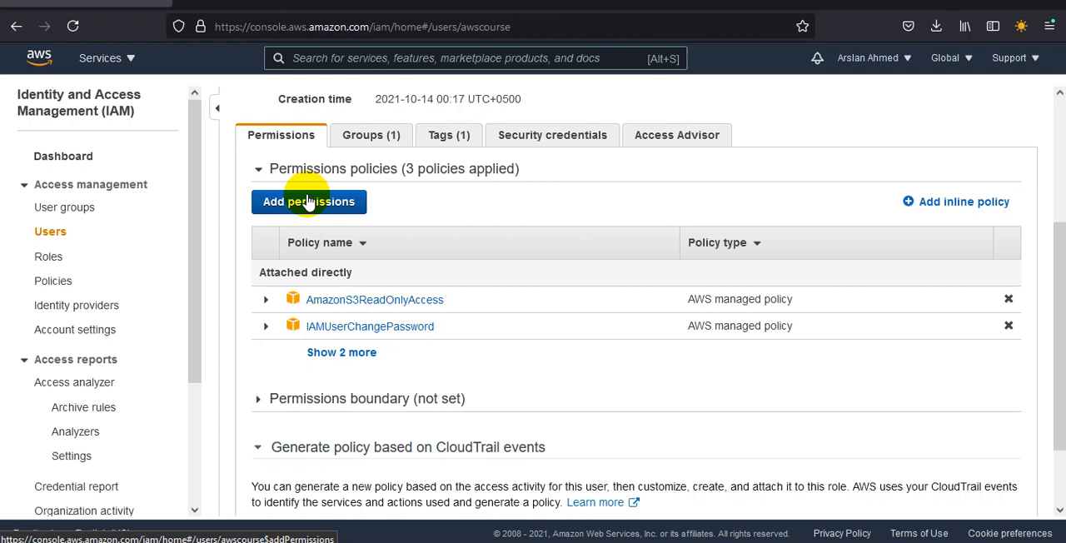
{"action": "left_click", "coordinate": [343, 353]}
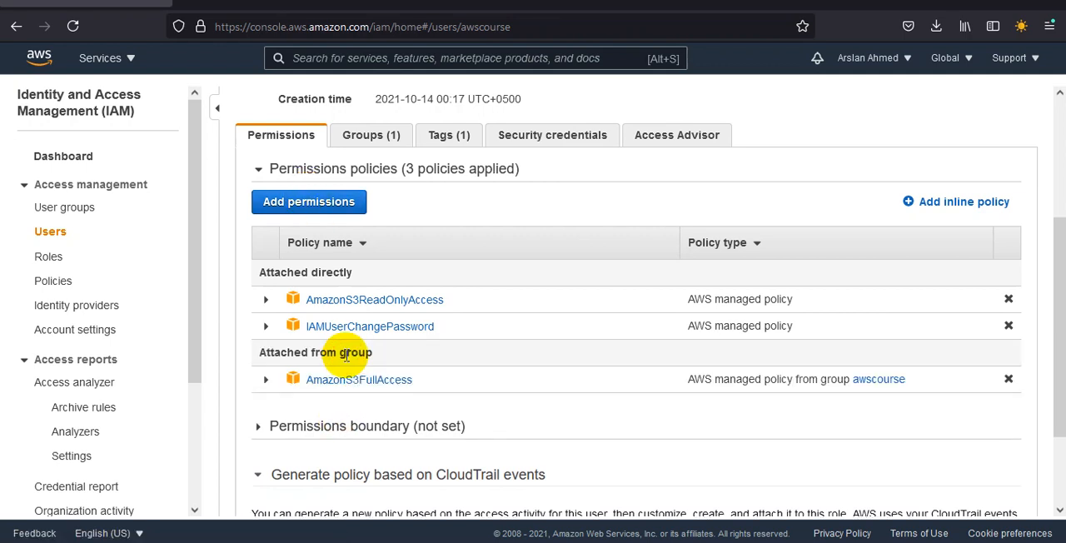
{"action": "left_click_drag", "start_coordinate": [386, 353], "coordinate": [252, 360]}
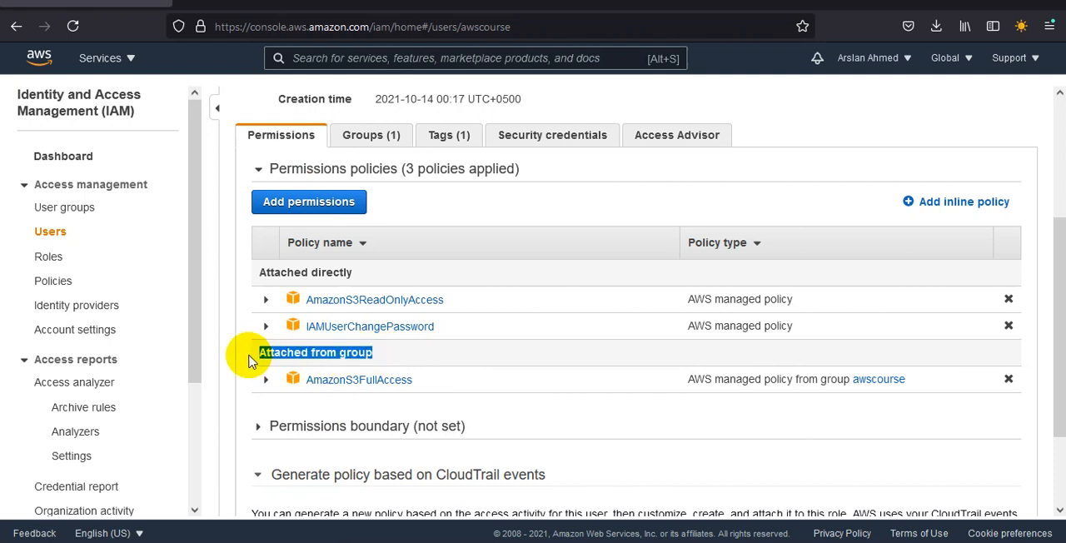
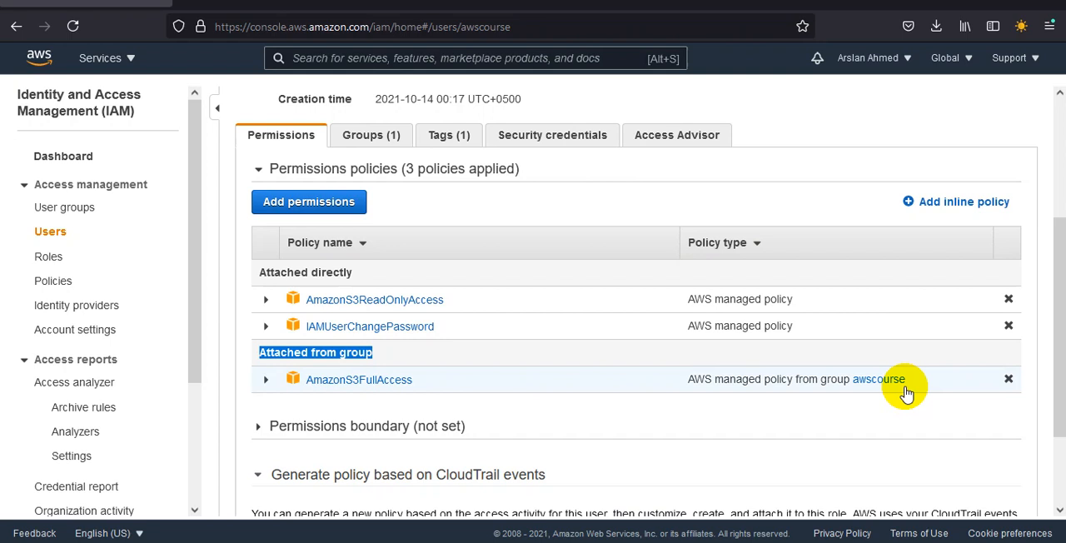
Step: Switch to the private Firefox window signed in as awscourse and reload the S3 bucket creation page
{"action": "left_click", "coordinate": [669, 542]}
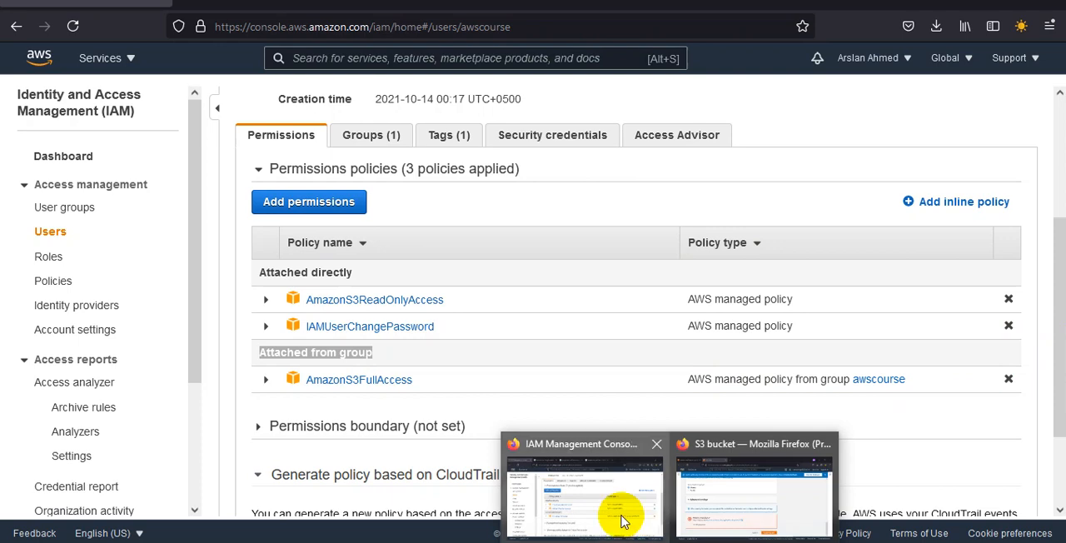
{"action": "left_click", "coordinate": [760, 490]}
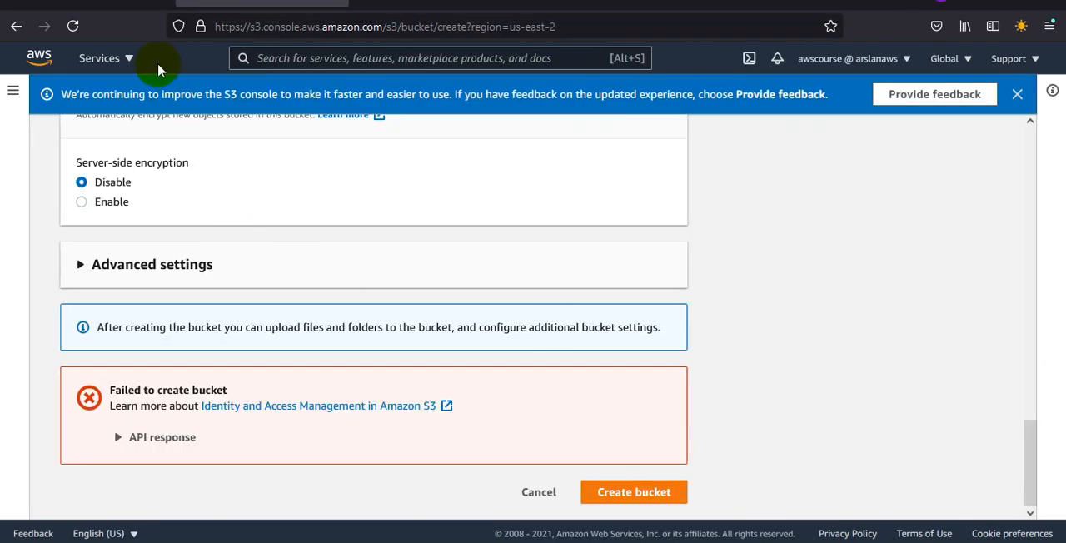
{"action": "left_click", "coordinate": [72, 26]}
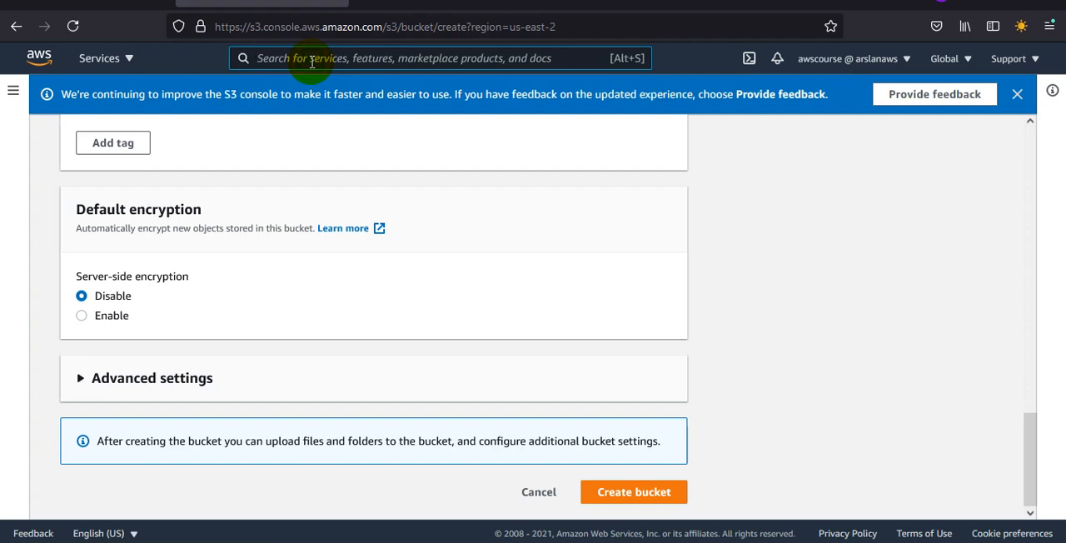
Step: Open the EC2 service and check awscourse's access to the running instances list and the EC2 Dashboard
{"action": "left_click", "coordinate": [311, 59]}
{"action": "type", "text": "ec2"}
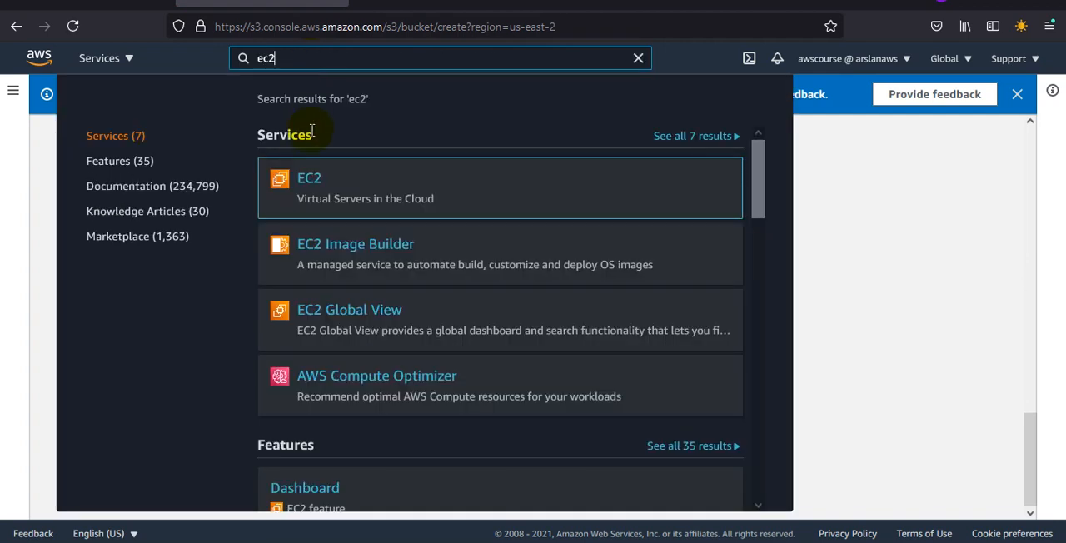
{"action": "left_click", "coordinate": [309, 179]}
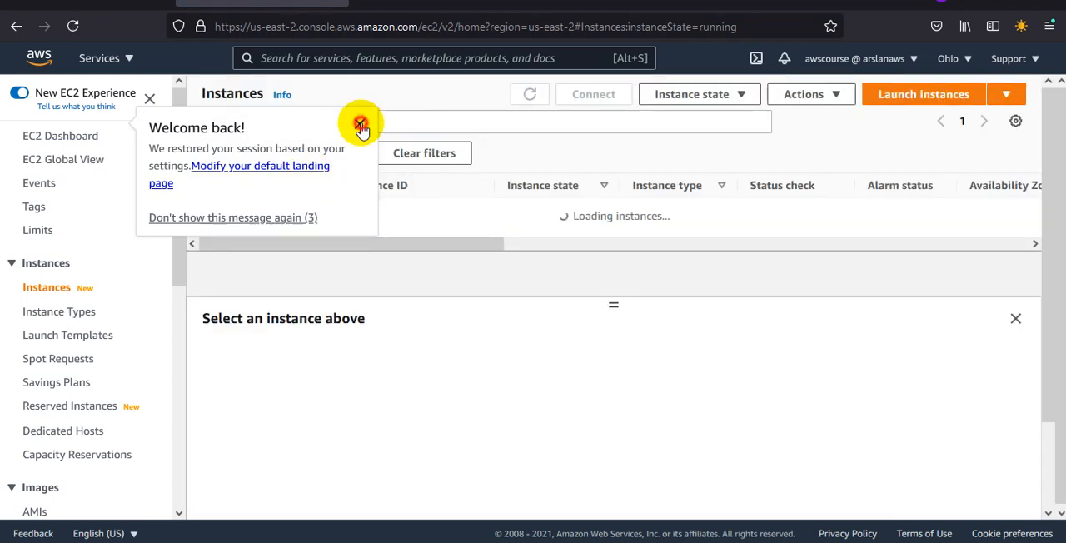
{"action": "left_click", "coordinate": [361, 125]}
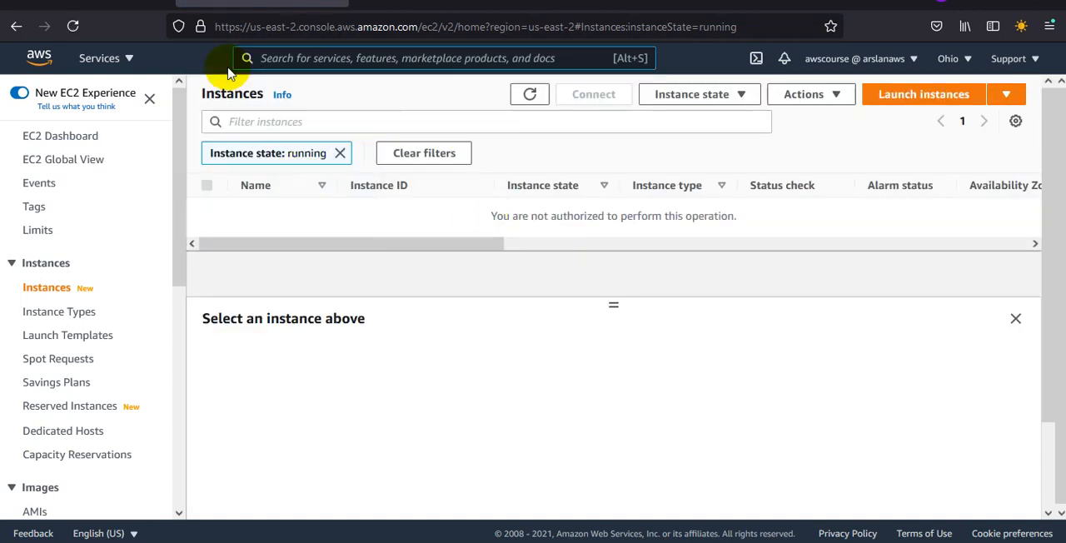
{"action": "left_click", "coordinate": [63, 136]}
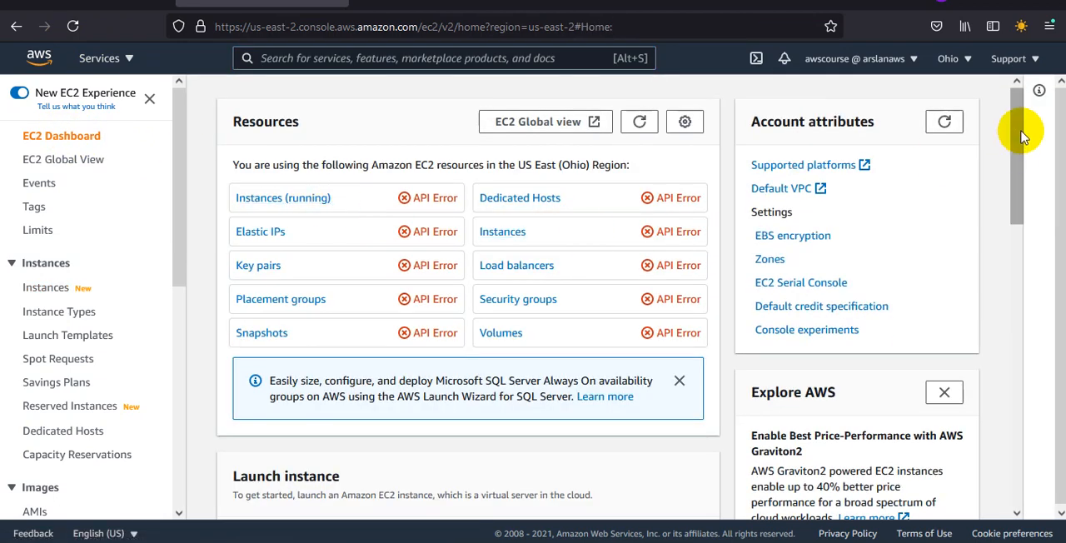
Step: Sign out of the awscourse session and return to the IAM user sign-in page
{"action": "left_click", "coordinate": [905, 58]}
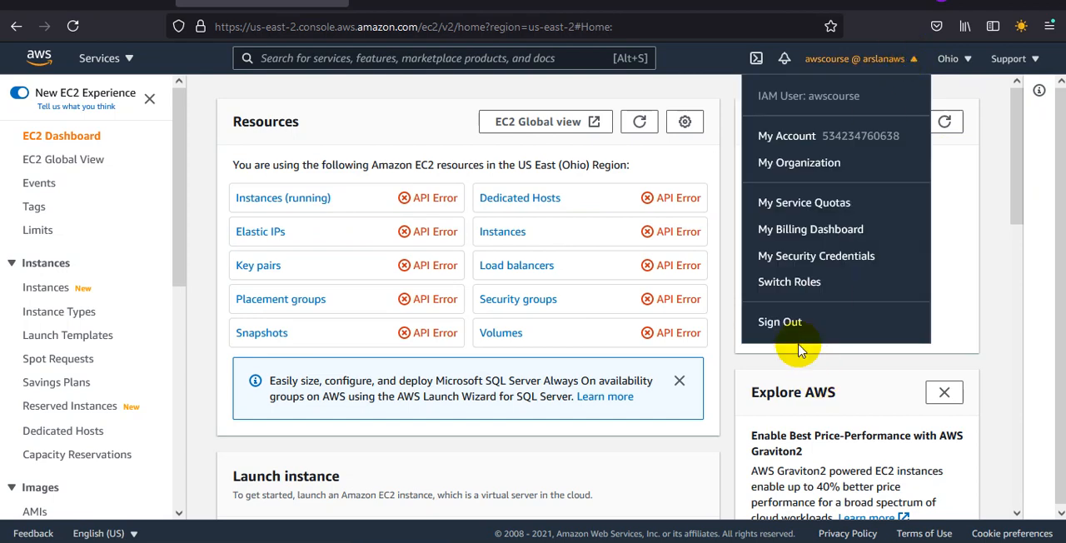
{"action": "left_click", "coordinate": [783, 323]}
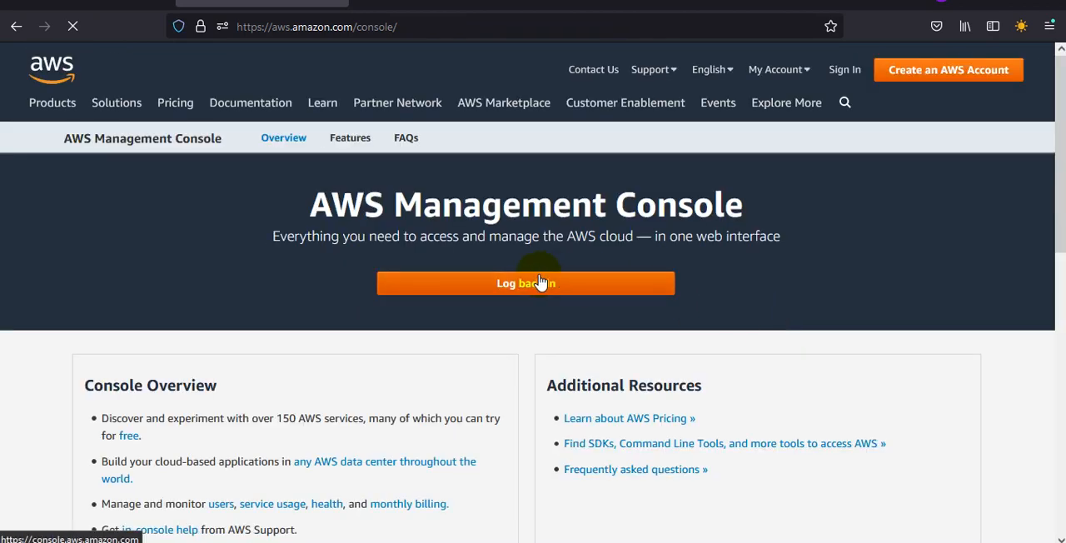
{"action": "left_click", "coordinate": [539, 281]}
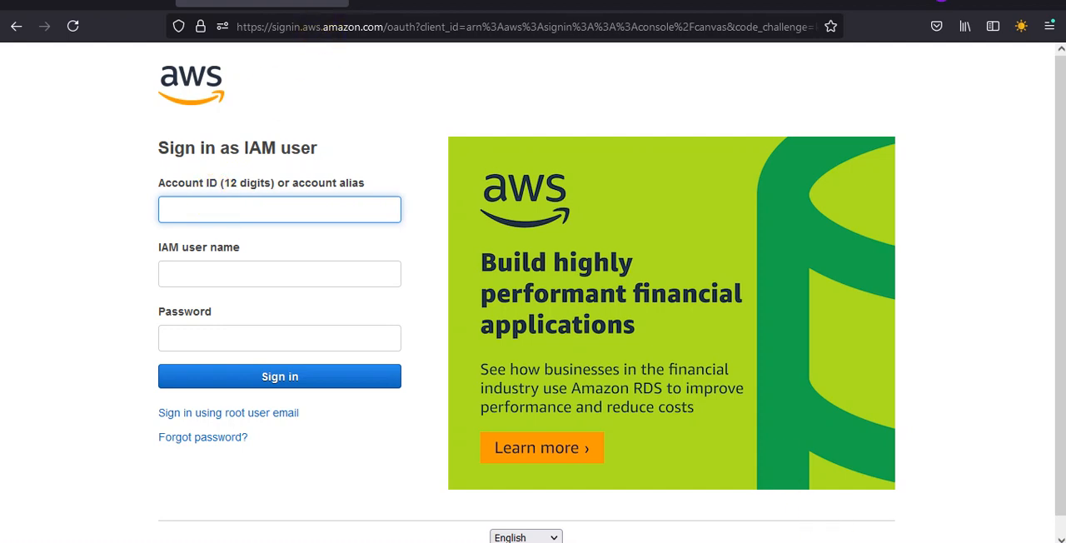
Step: Copy the console login link from the new_user_credentials sheet in Excel and open it in a new private Firefox tab
{"action": "left_click", "coordinate": [761, 488]}
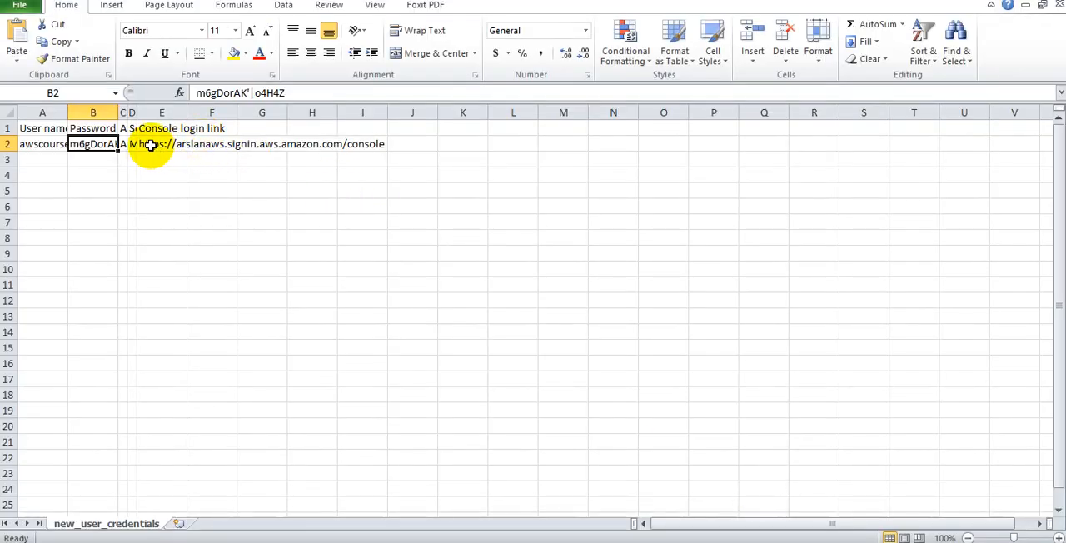
{"action": "double_click", "coordinate": [149, 145]}
{"action": "double_click", "coordinate": [151, 145]}
{"action": "key", "text": "ctrl+c"}
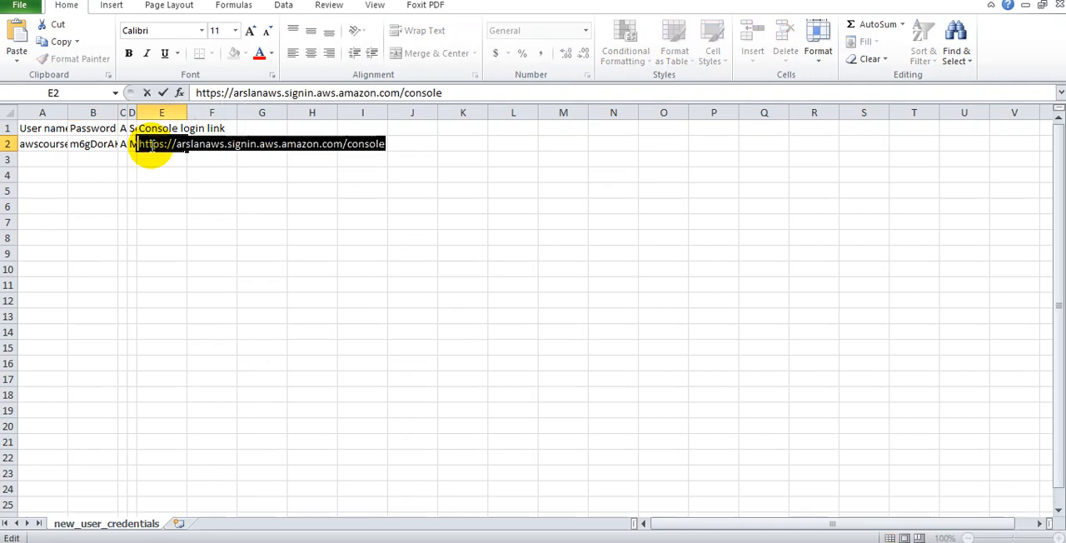
{"action": "left_click", "coordinate": [669, 542]}
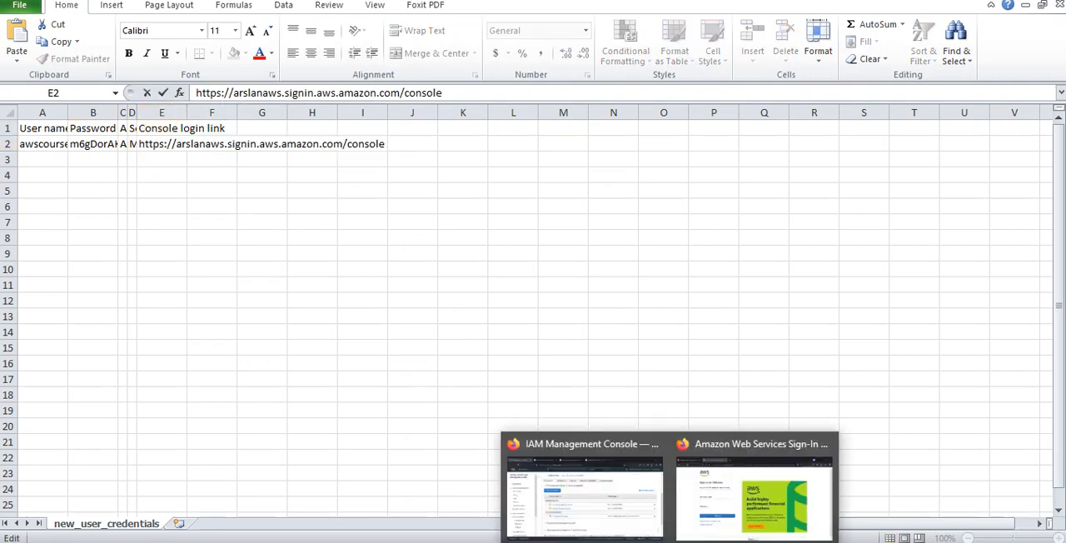
{"action": "left_click", "coordinate": [691, 493]}
{"action": "key", "text": "ctrl+shift+p"}
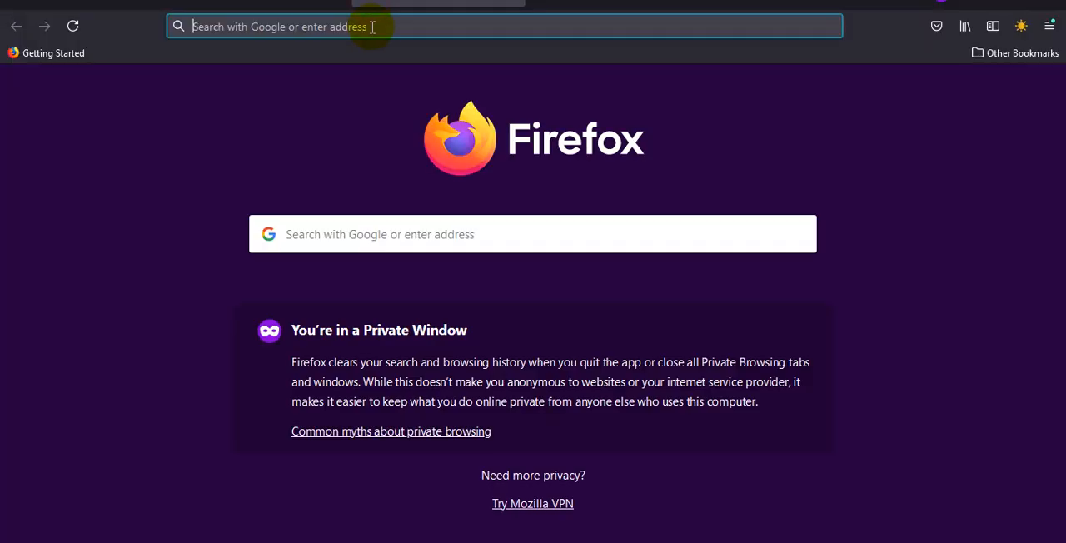
{"action": "left_click", "coordinate": [372, 27]}
{"action": "key", "text": "ctrl+v"}
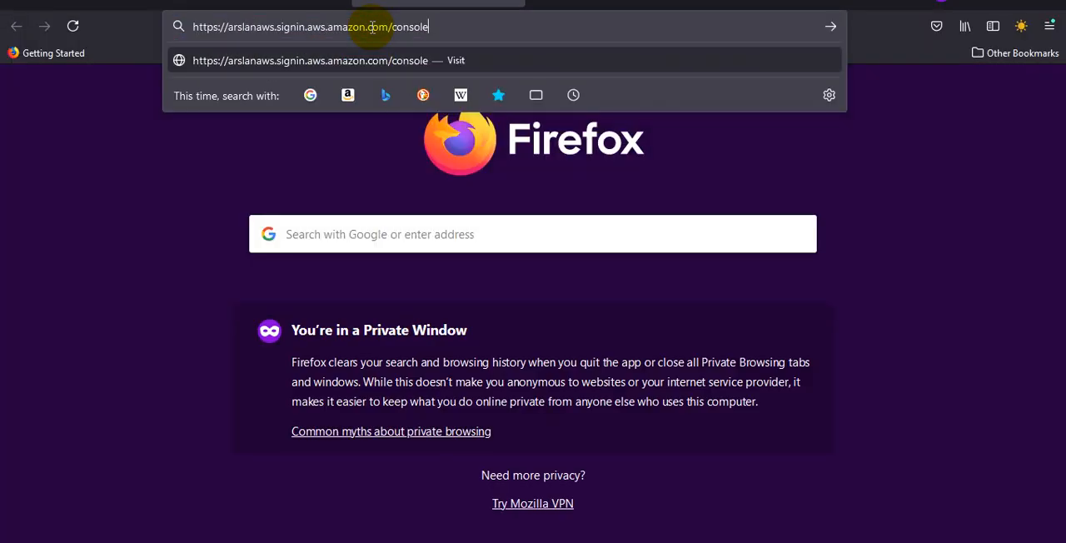
{"action": "key", "text": "Return"}
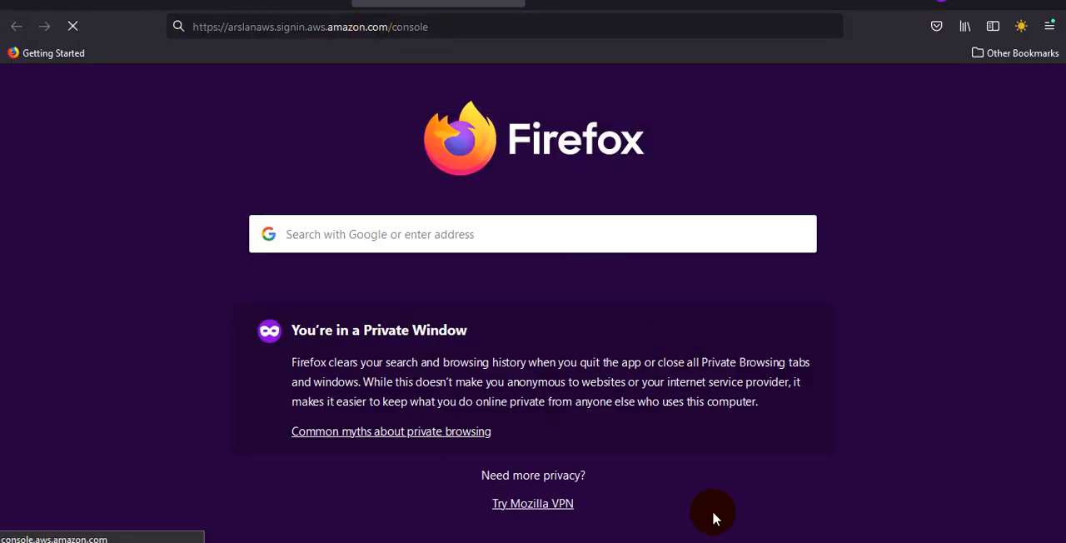
Step: Copy the user name awscourse from the new_user_credentials sheet and enter it as the IAM user name on the sign-in page in Firefox
{"action": "left_click", "coordinate": [800, 483]}
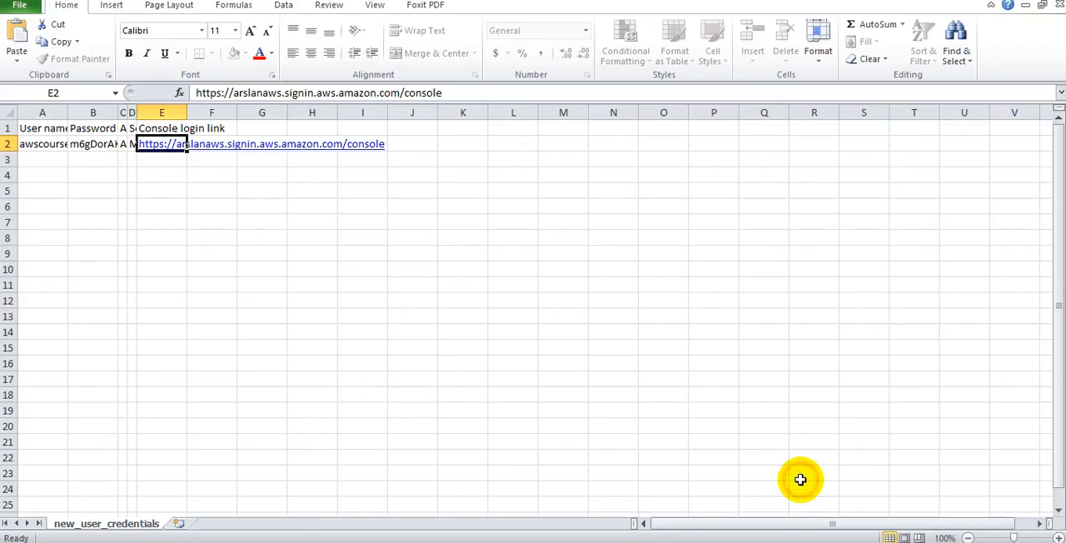
{"action": "double_click", "coordinate": [73, 145]}
{"action": "double_click", "coordinate": [75, 147]}
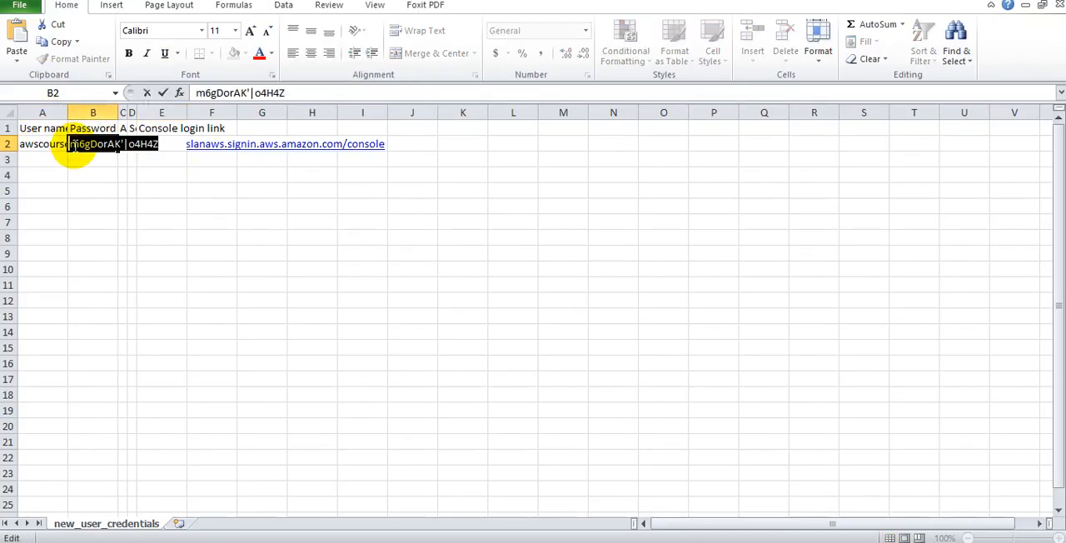
{"action": "left_click", "coordinate": [35, 145]}
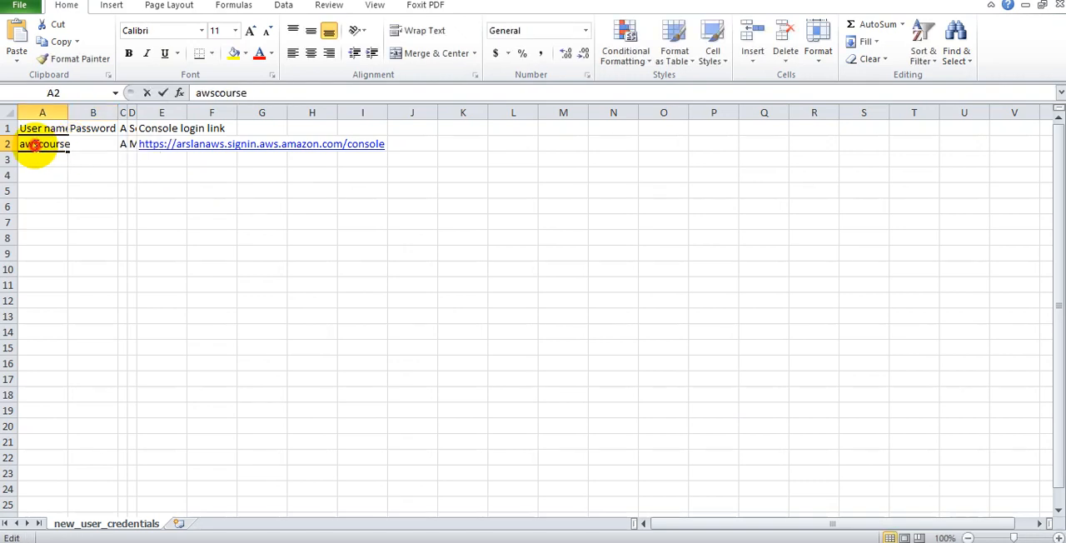
{"action": "double_click", "coordinate": [35, 145]}
{"action": "key", "text": "ctrl+c"}
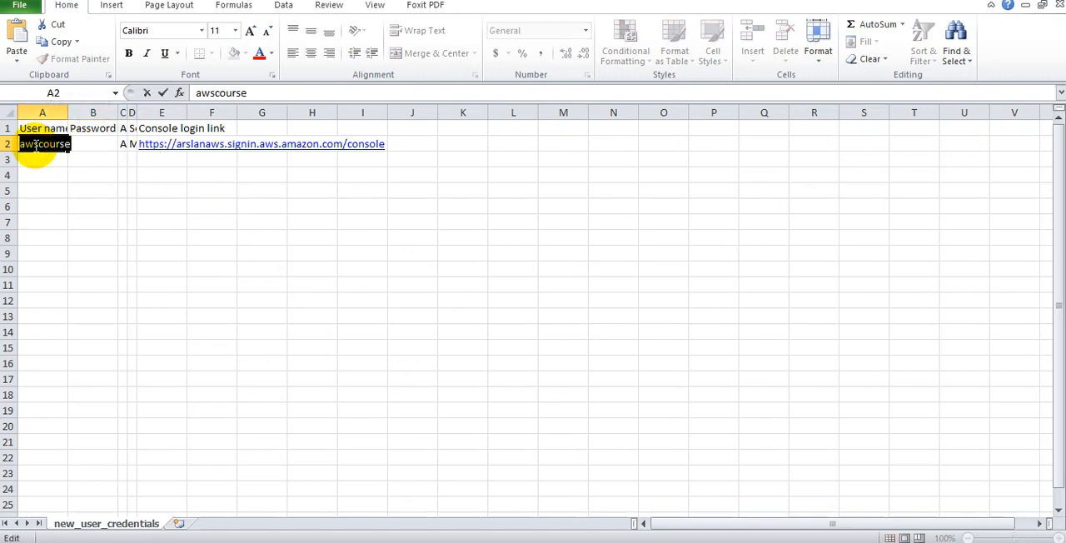
{"action": "left_click", "coordinate": [667, 542]}
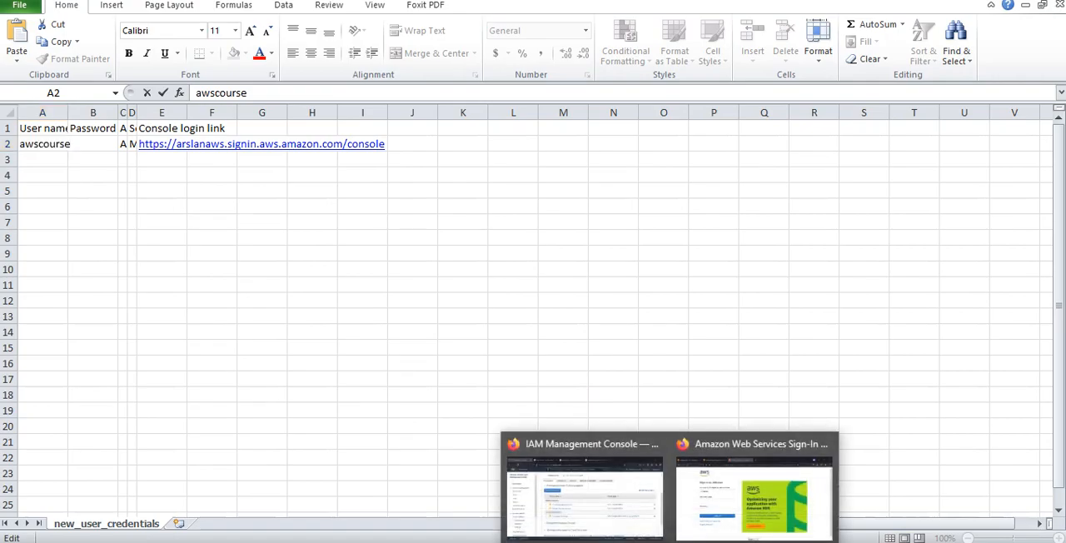
{"action": "left_click", "coordinate": [694, 500]}
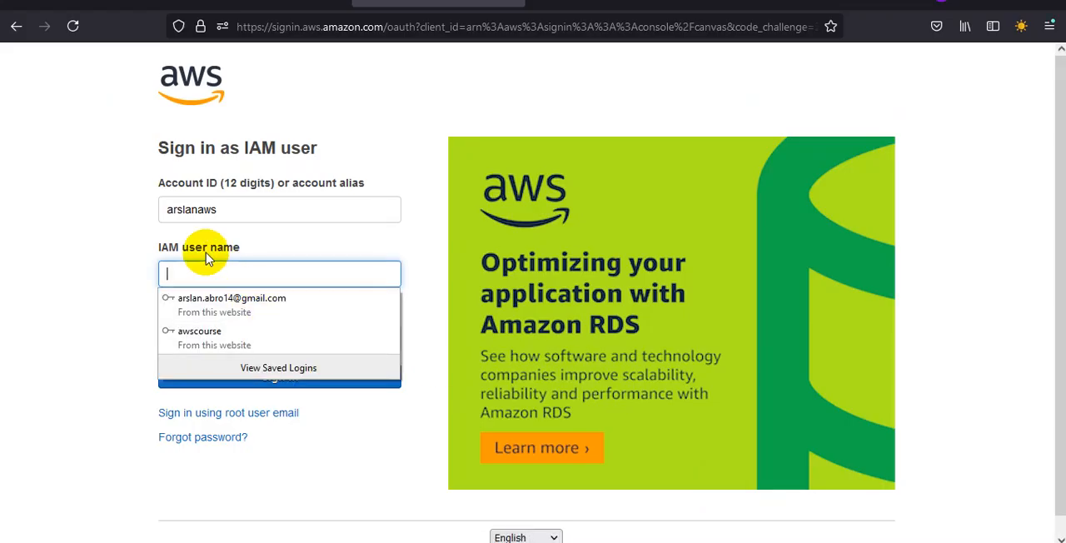
{"action": "left_click", "coordinate": [210, 274]}
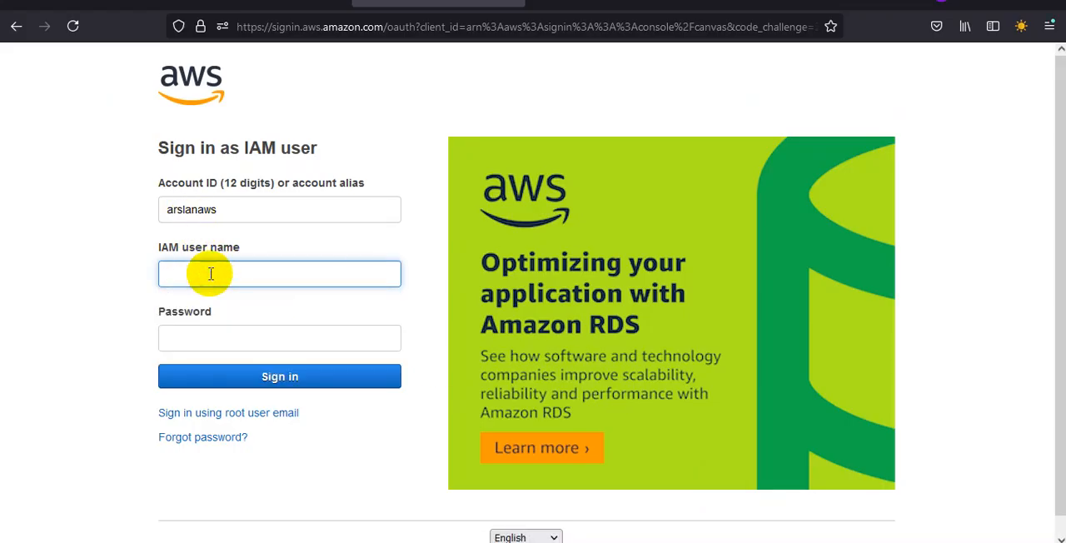
{"action": "key", "text": "ctrl+v"}
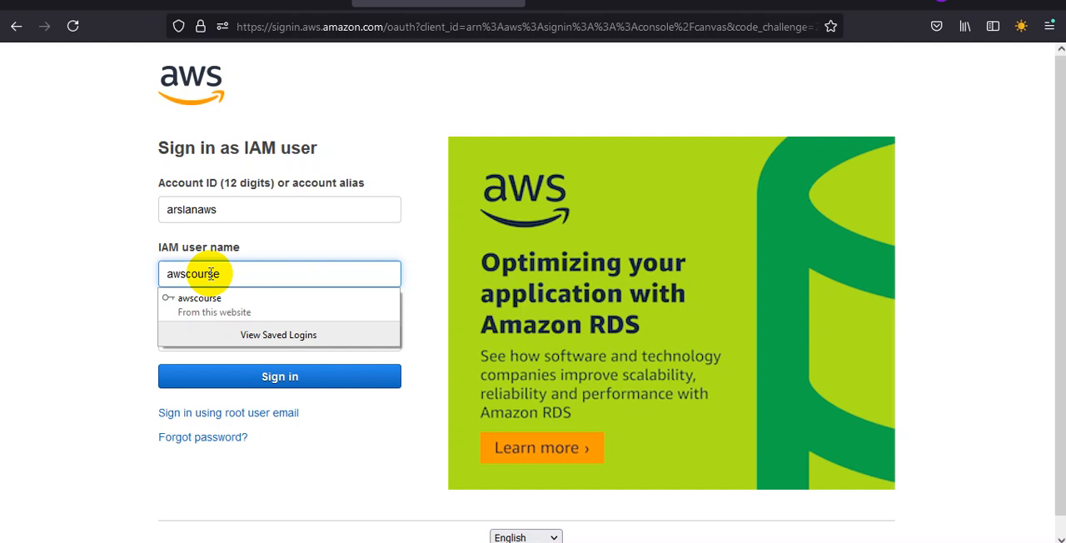
{"action": "left_click", "coordinate": [409, 260]}
Step: Fill in the account password using the saved awscourse login and sign in to the console
{"action": "left_click", "coordinate": [369, 330]}
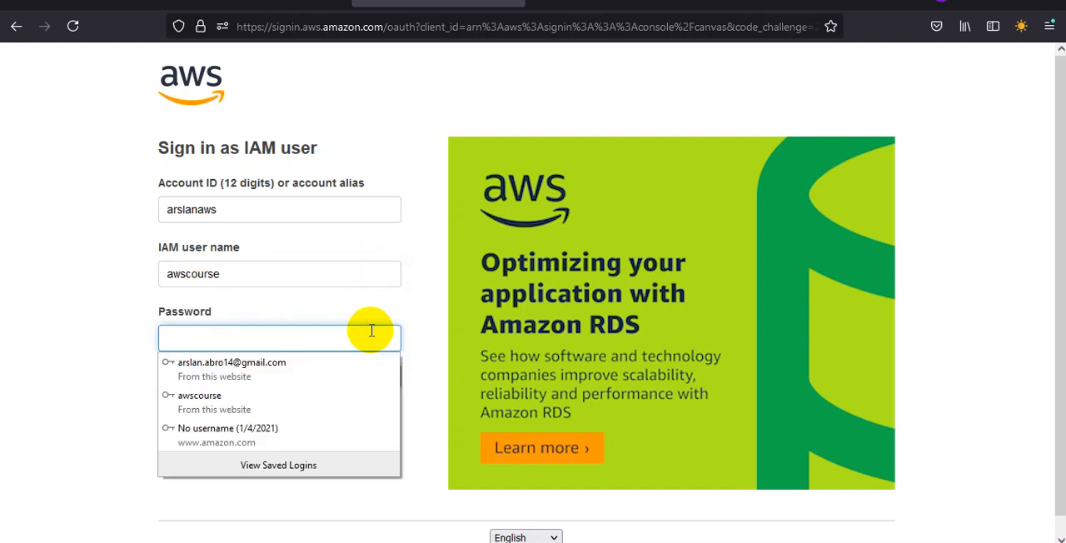
{"action": "type", "text": "a"}
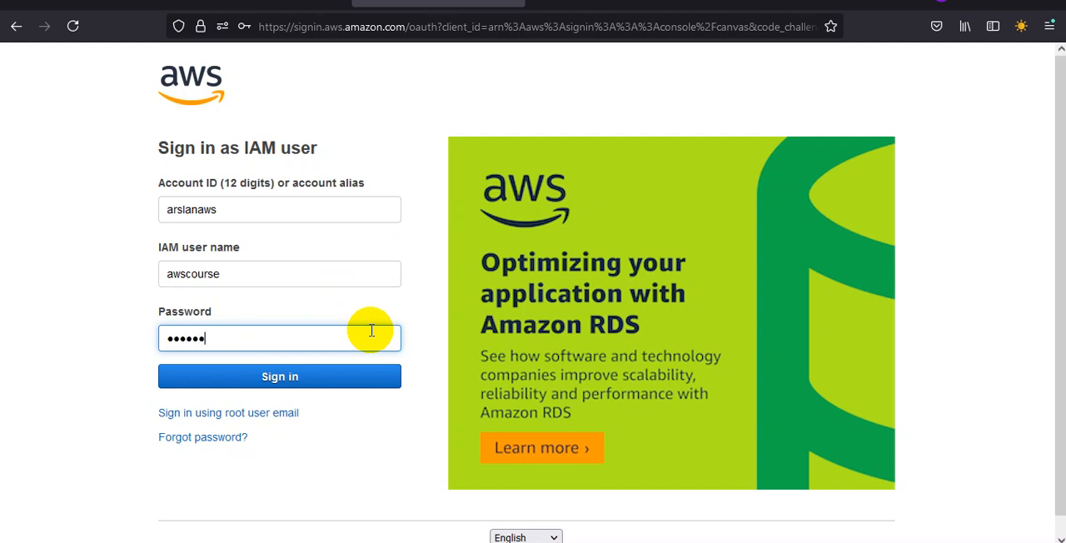
{"action": "left_click", "coordinate": [341, 263]}
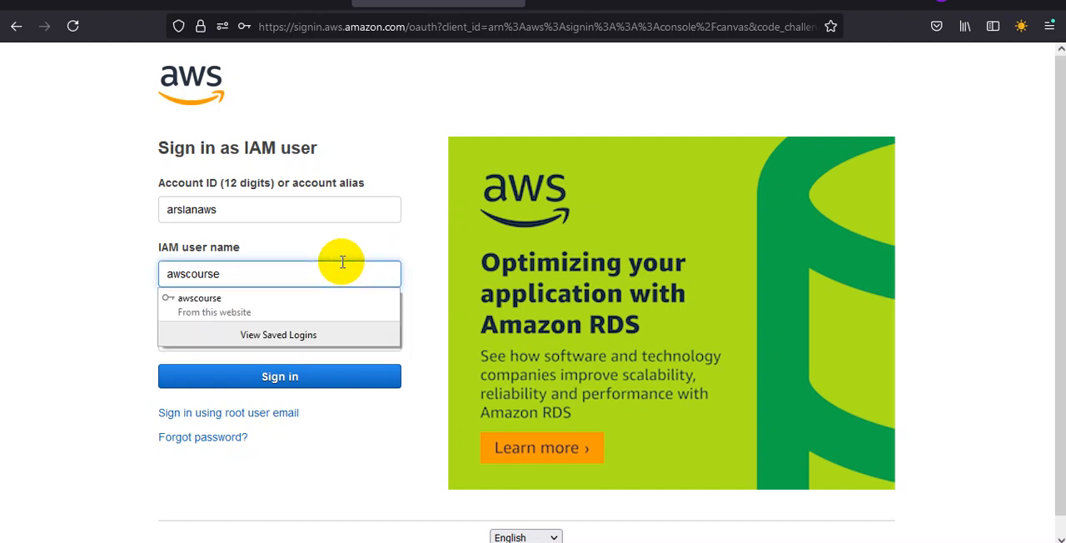
{"action": "left_click", "coordinate": [329, 302]}
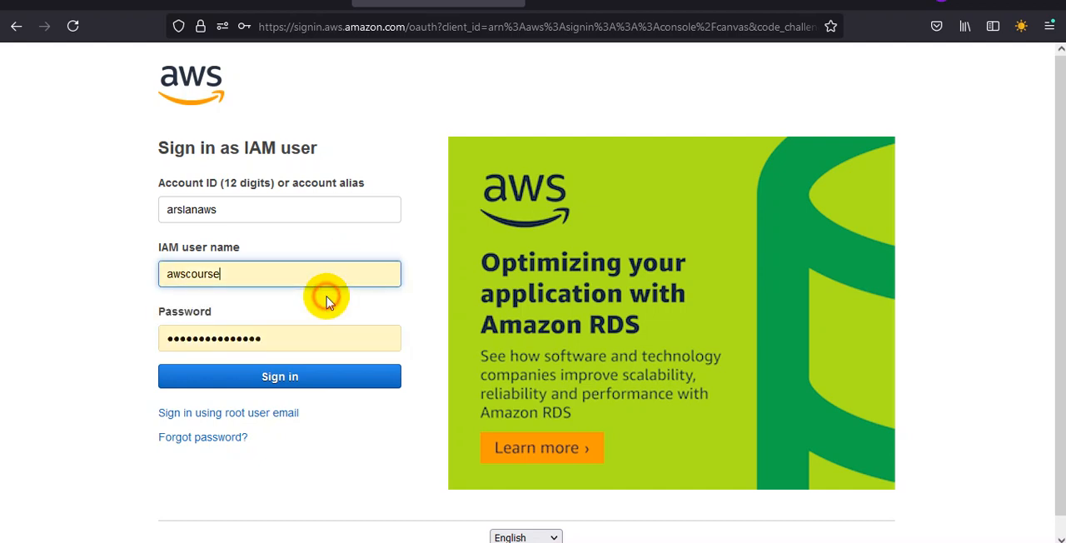
{"action": "left_click", "coordinate": [300, 385]}
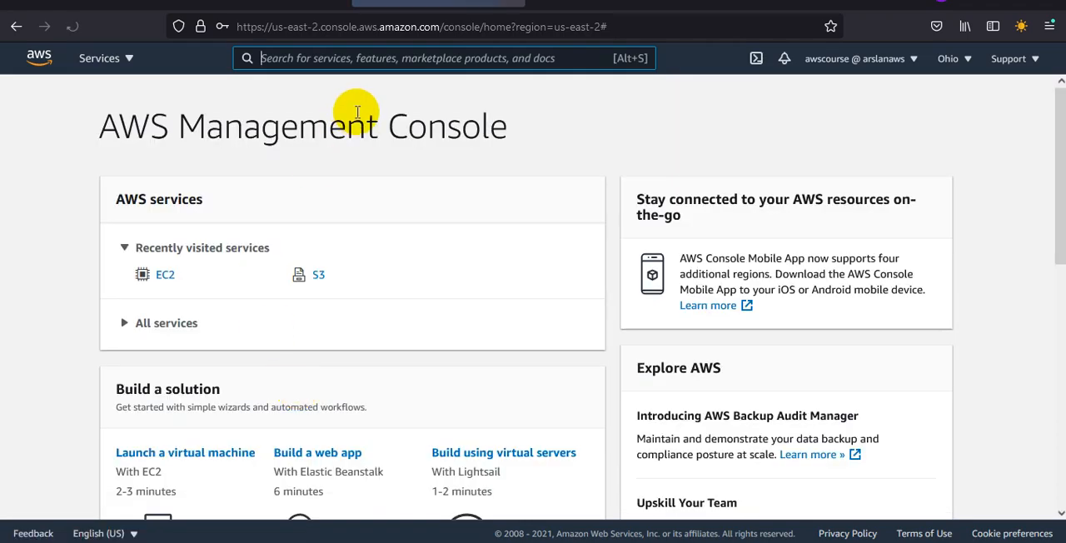
Step: Open the EC2 running instances list and try to launch an instance to test awscourse's EC2 permissions
{"action": "left_click", "coordinate": [364, 64]}
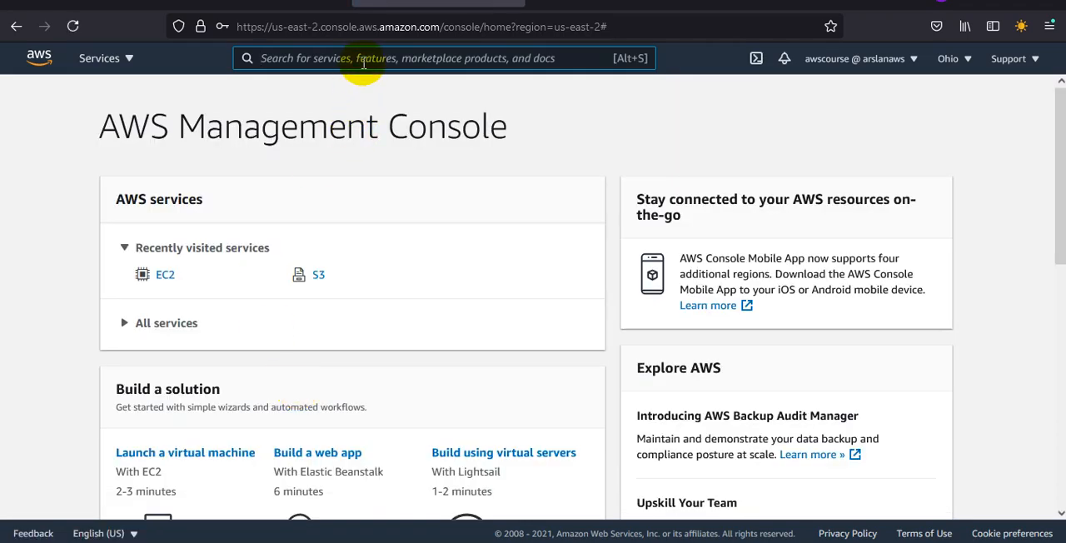
{"action": "type", "text": "ec2"}
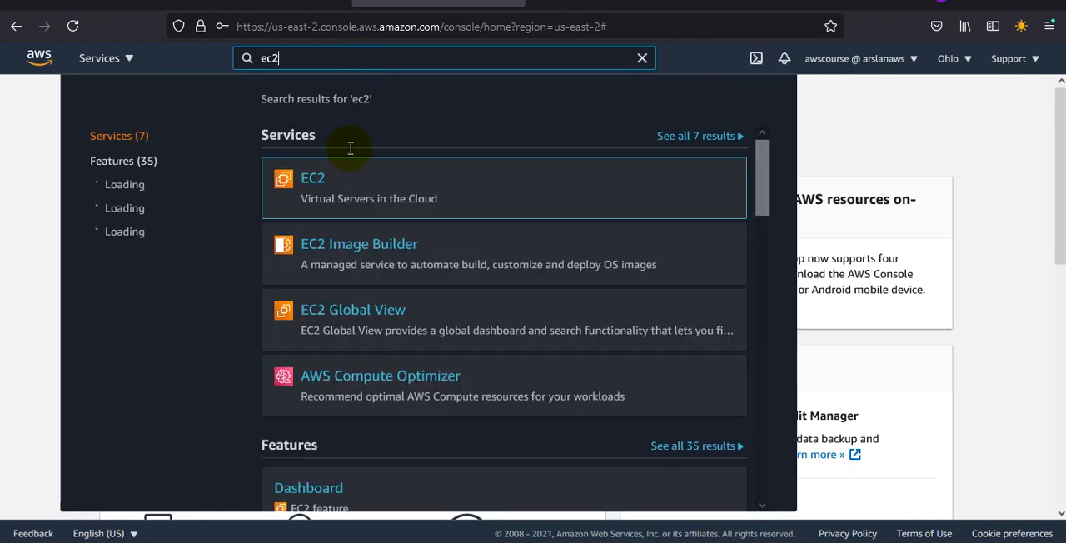
{"action": "left_click", "coordinate": [314, 178]}
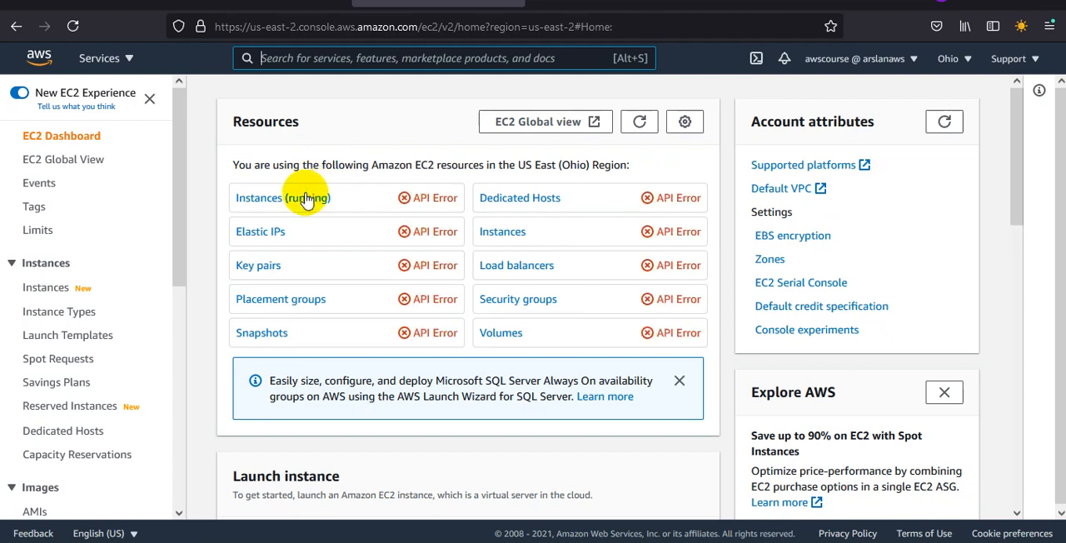
{"action": "left_click", "coordinate": [304, 198]}
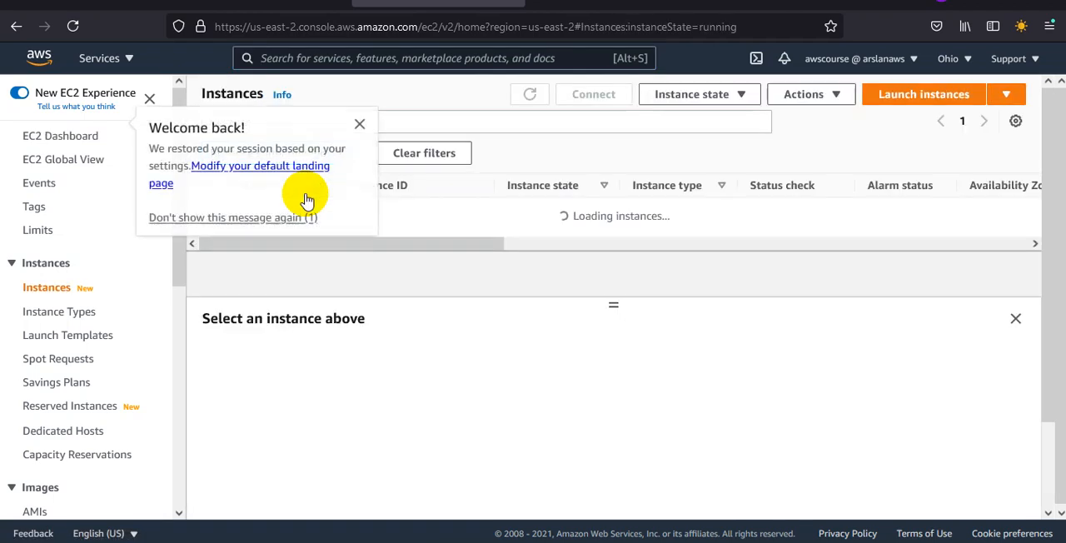
{"action": "left_click", "coordinate": [891, 97]}
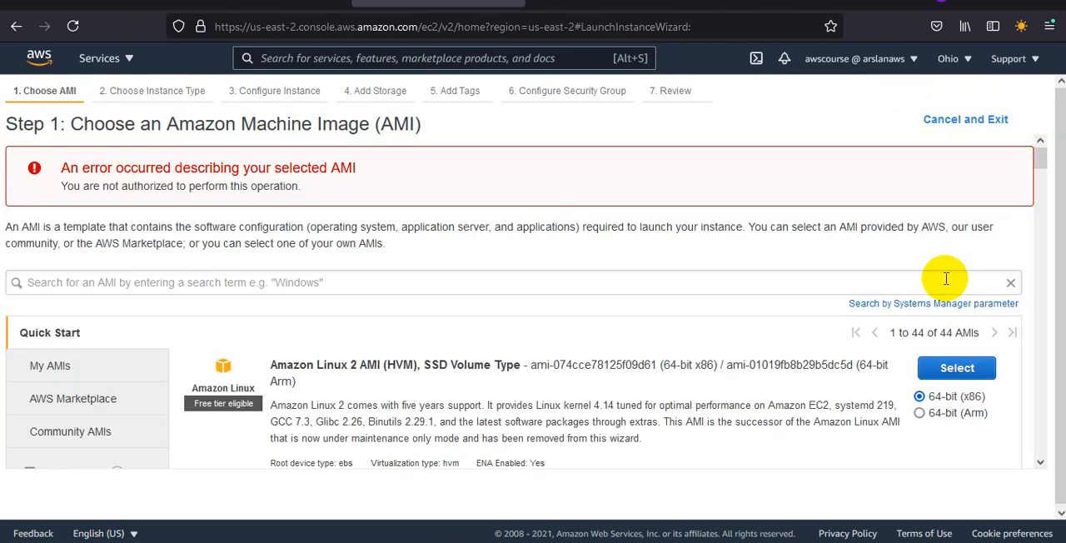
{"action": "left_click_drag", "start_coordinate": [151, 168], "coordinate": [368, 170]}
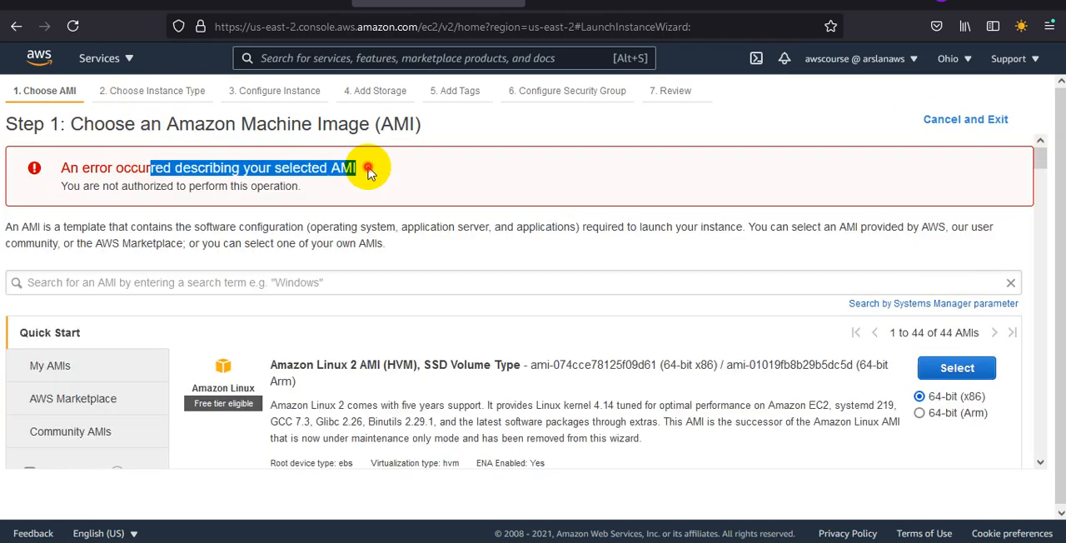
Step: Switch to the IAM console window, view the Add permissions page for user awscourse, and return to the user's summary
{"action": "left_click", "coordinate": [369, 170]}
{"action": "mouse_move", "coordinate": [702, 528]}
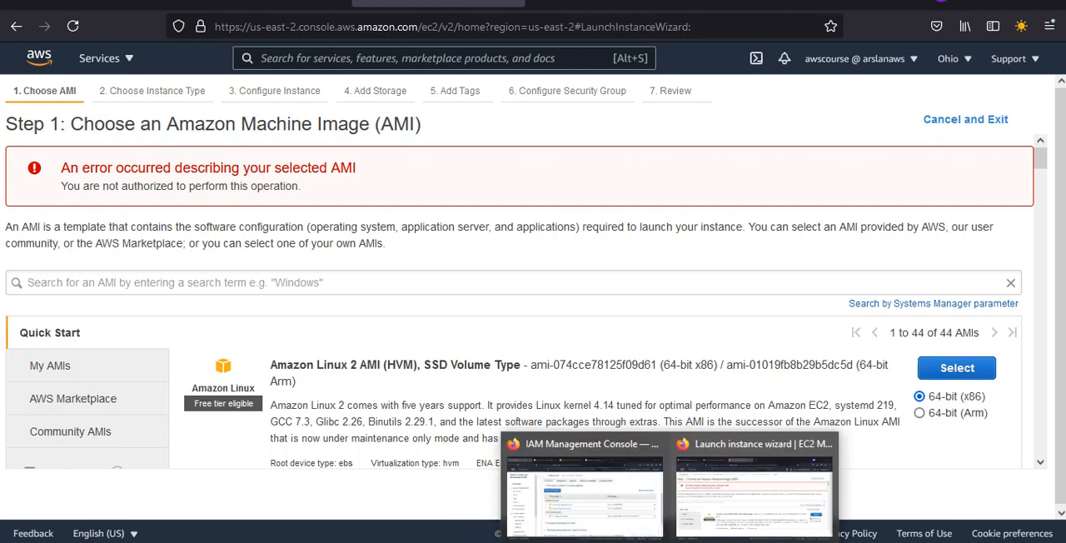
{"action": "left_click", "coordinate": [596, 491]}
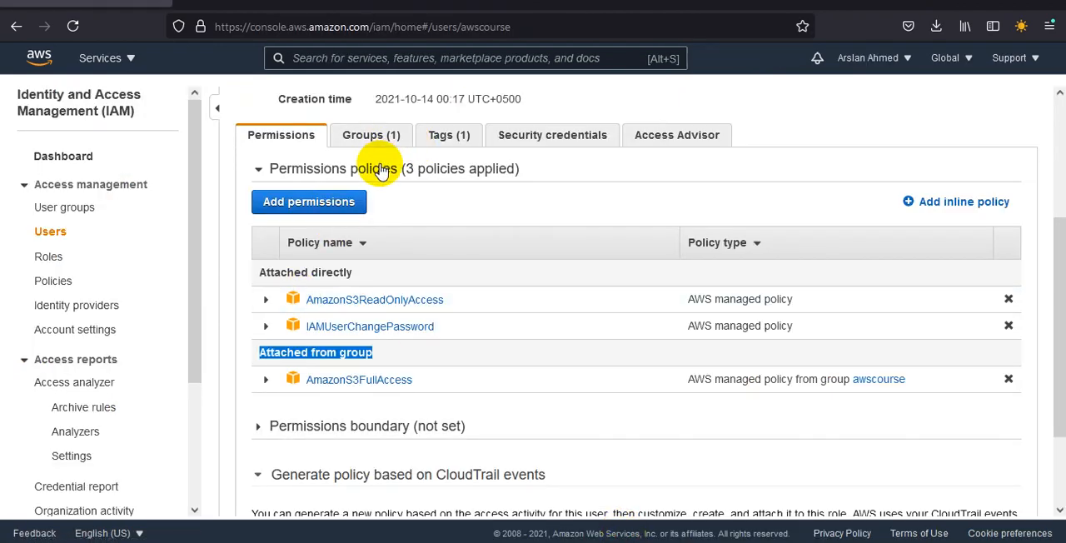
{"action": "left_click", "coordinate": [352, 201]}
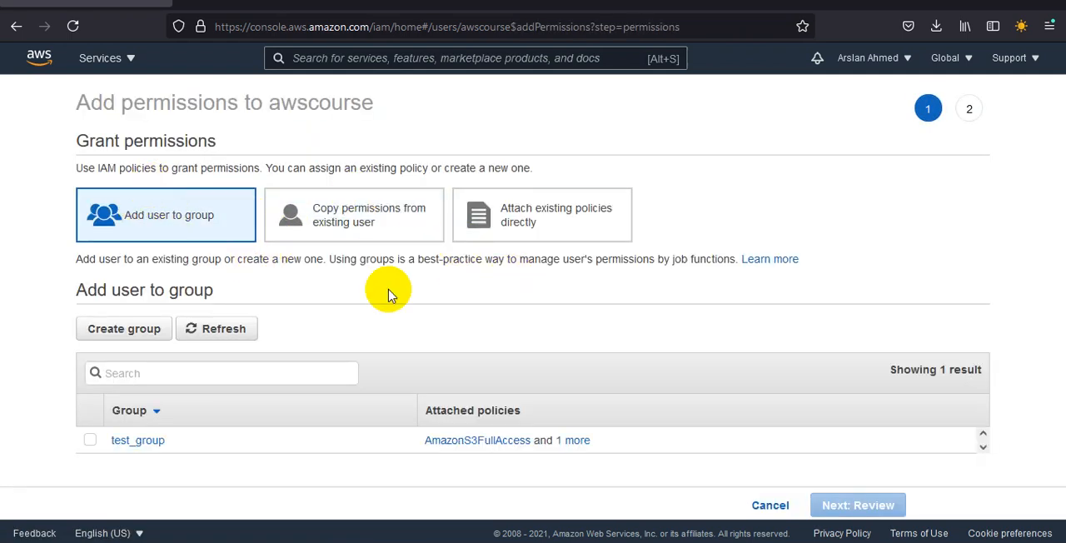
{"action": "left_click", "coordinate": [15, 26]}
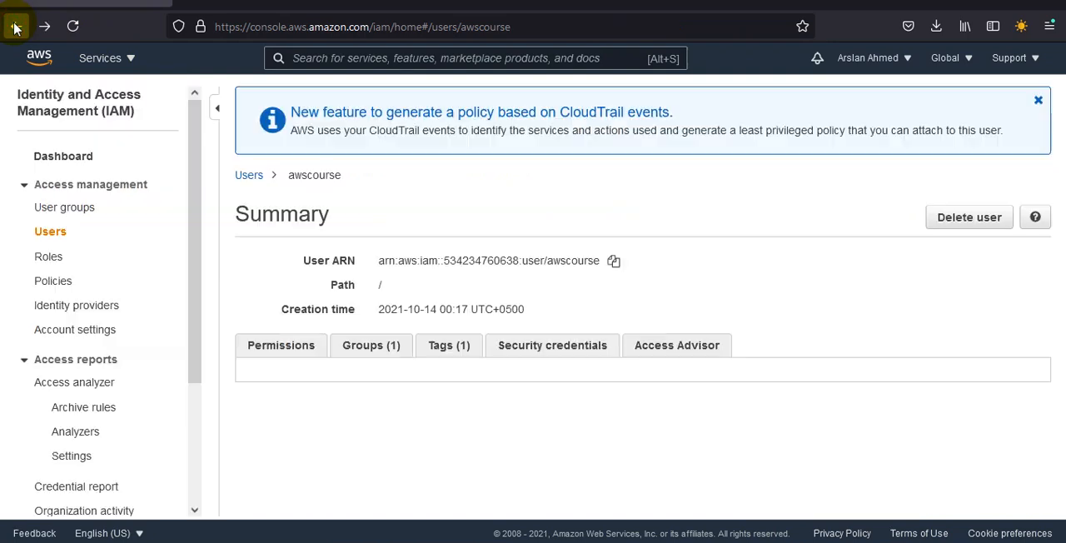
Step: Review awscourse's group membership, tags and attached permission policies, and open the IAM Roles list
{"action": "left_click", "coordinate": [382, 357]}
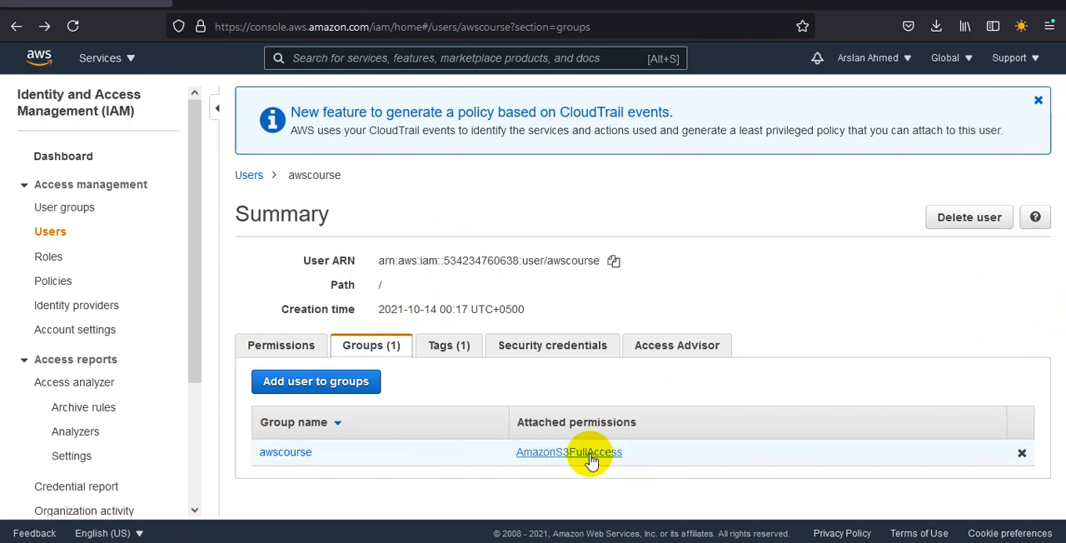
{"action": "left_click", "coordinate": [454, 348]}
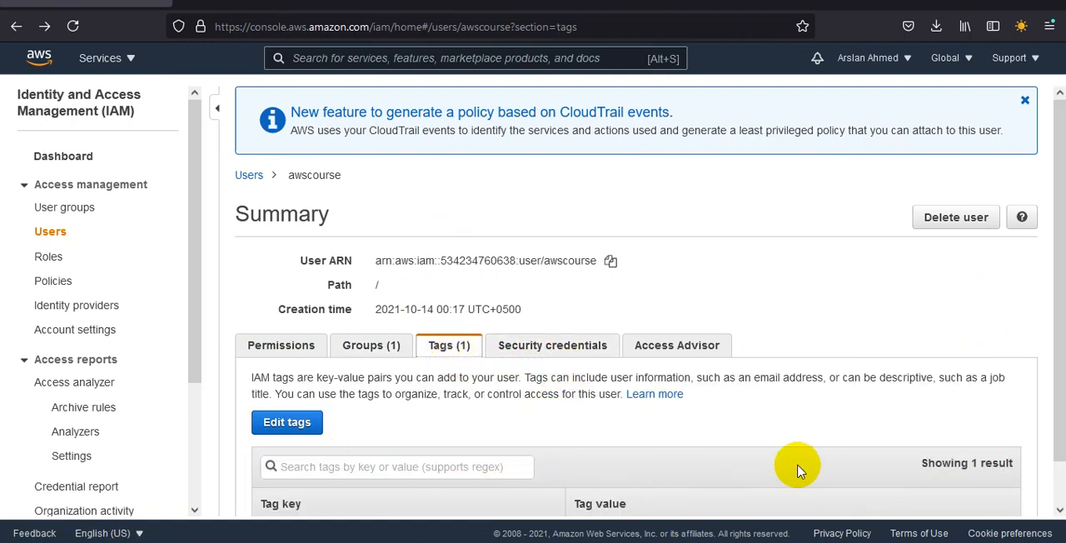
{"action": "key", "text": "ctrl+a"}
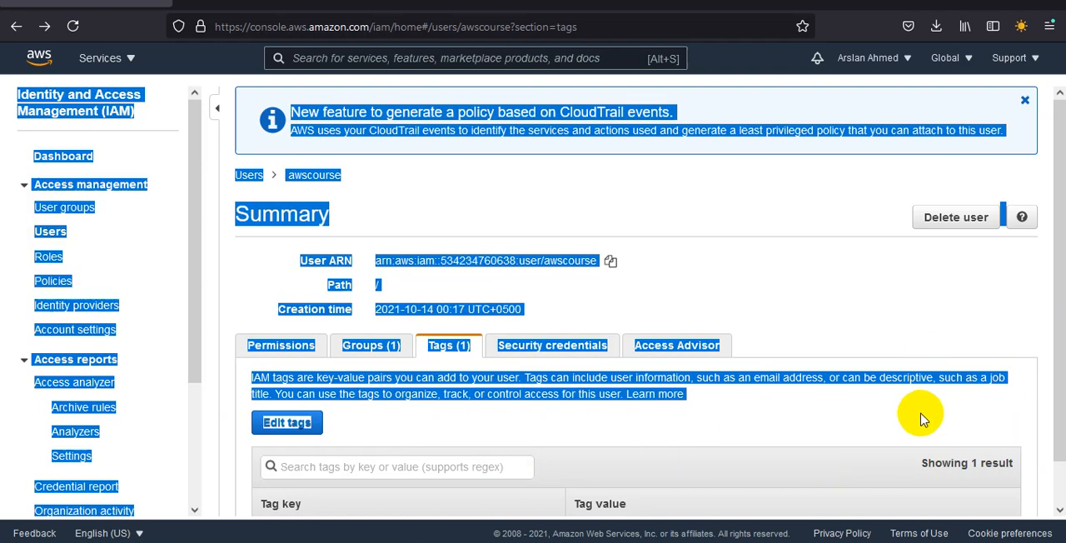
{"action": "left_click", "coordinate": [731, 308]}
{"action": "left_click", "coordinate": [282, 344]}
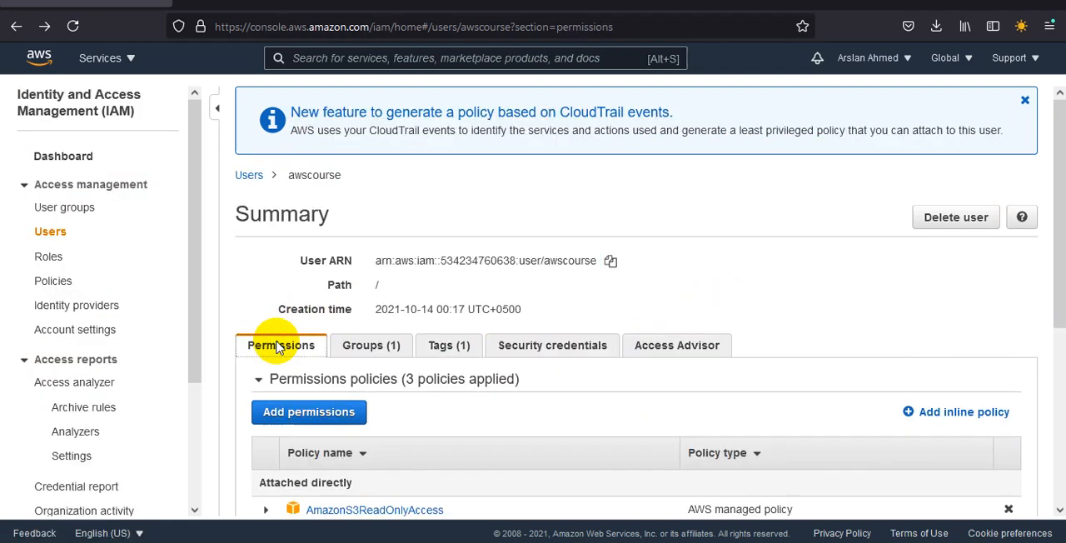
{"action": "key", "text": "ctrl+a"}
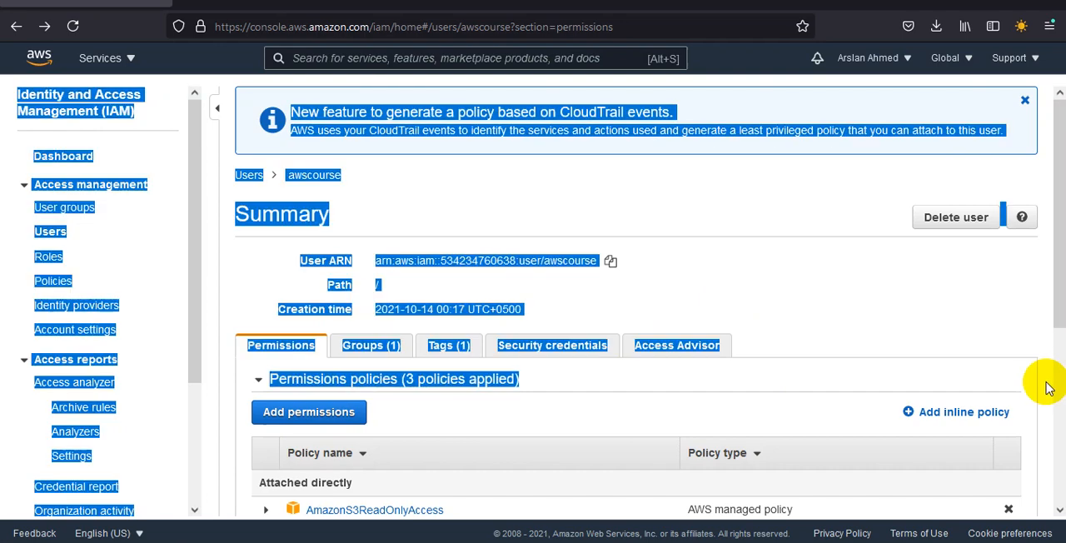
{"action": "left_click", "coordinate": [1042, 381]}
{"action": "scroll", "coordinate": [1060, 408], "scroll_direction": "down", "scroll_amount": 4}
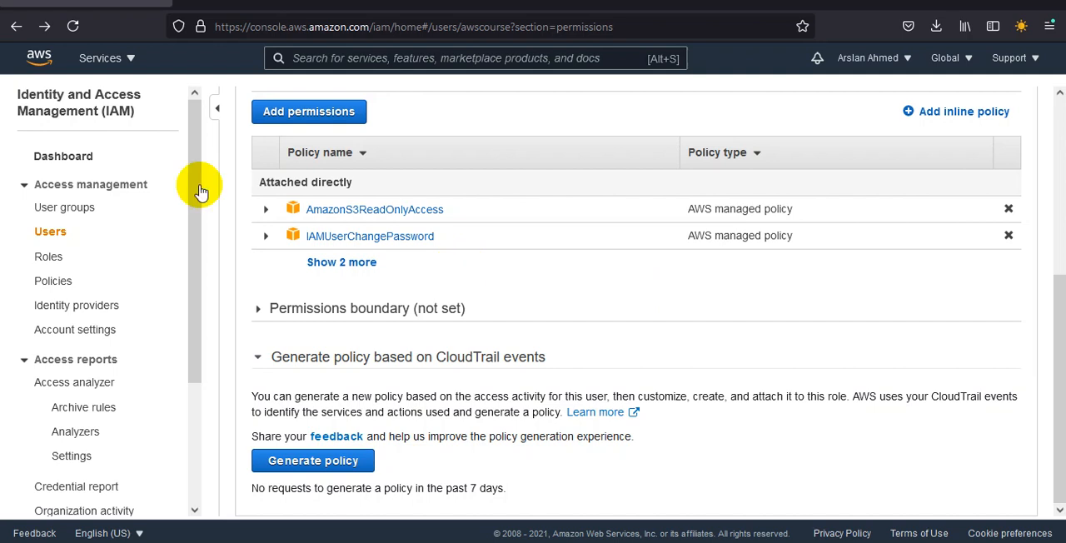
{"action": "left_click", "coordinate": [51, 257]}
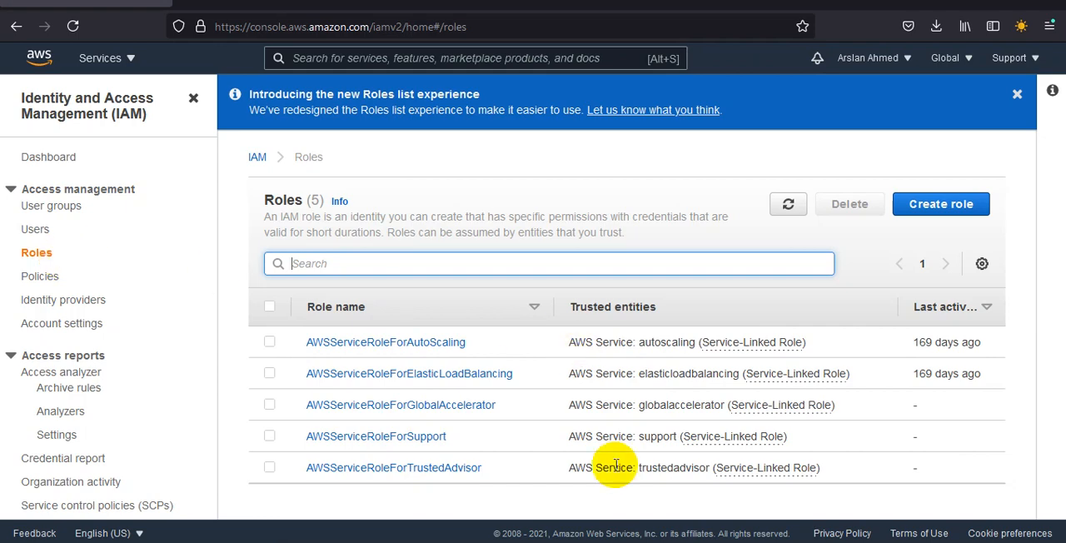
Step: Sign awscourse out of the console in the private Firefox window and open the IAM user sign-in page
{"action": "left_click", "coordinate": [670, 542]}
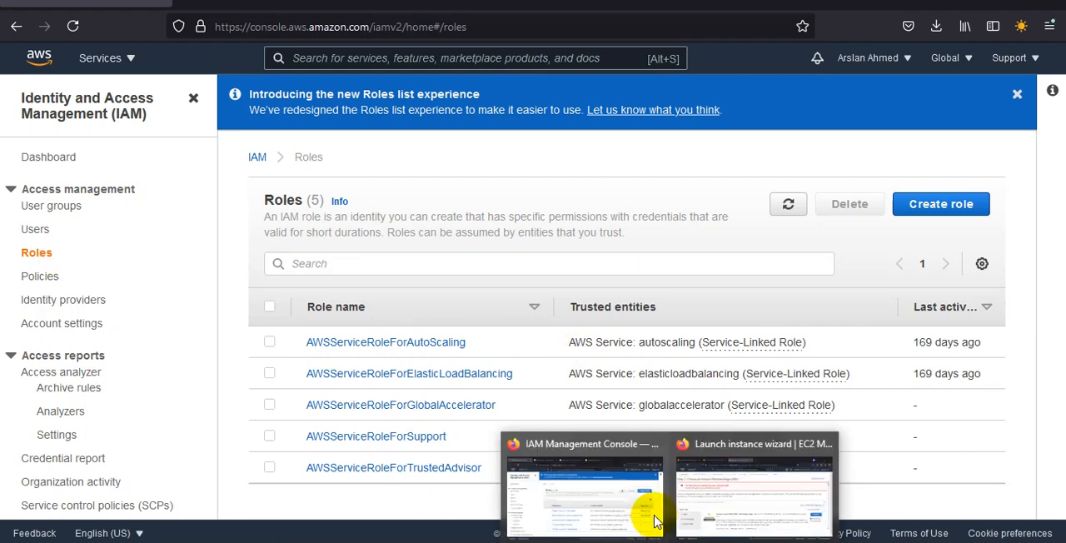
{"action": "left_click", "coordinate": [725, 482]}
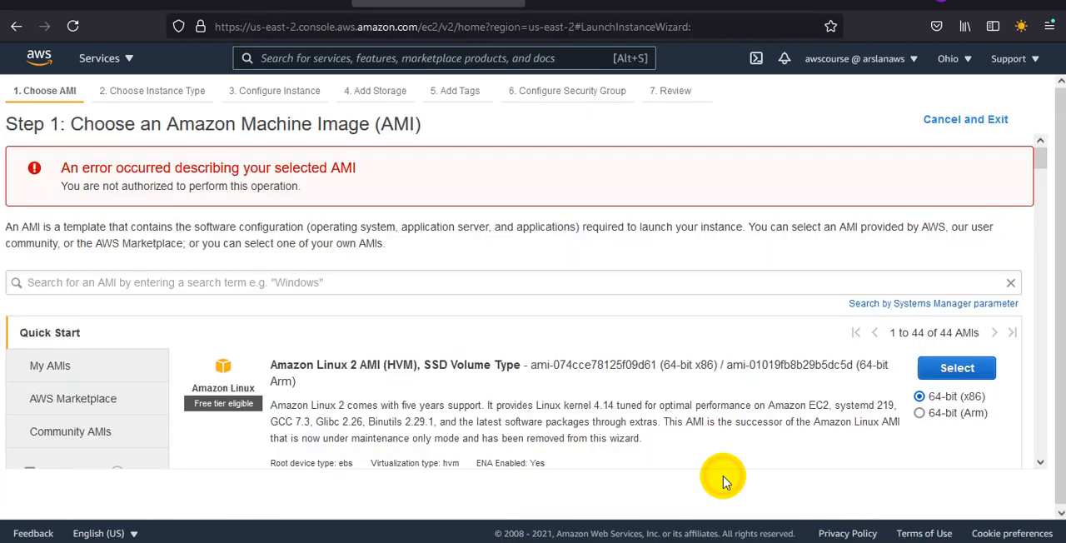
{"action": "left_click", "coordinate": [862, 60]}
{"action": "left_click", "coordinate": [781, 322]}
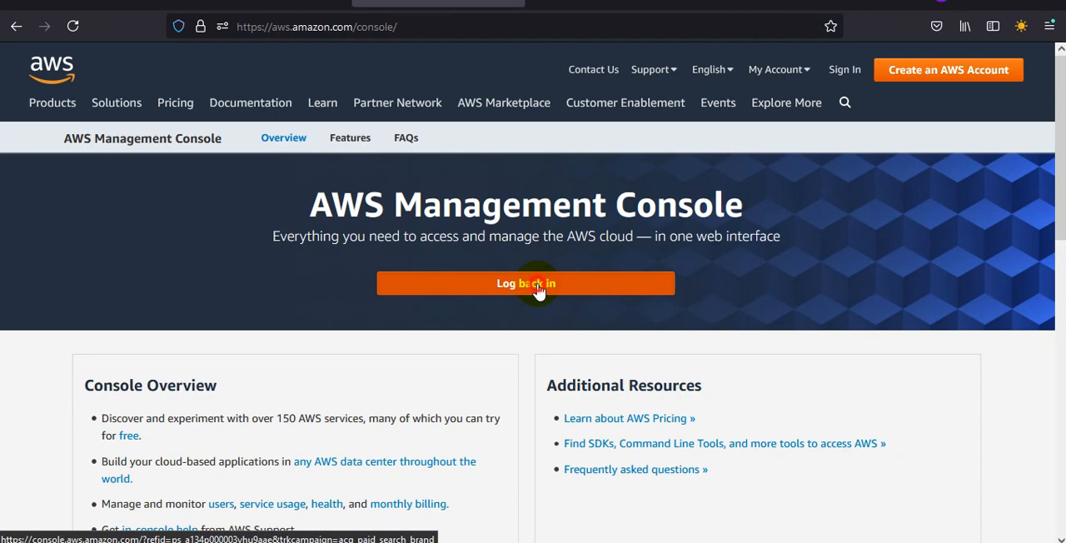
{"action": "left_click", "coordinate": [537, 285]}
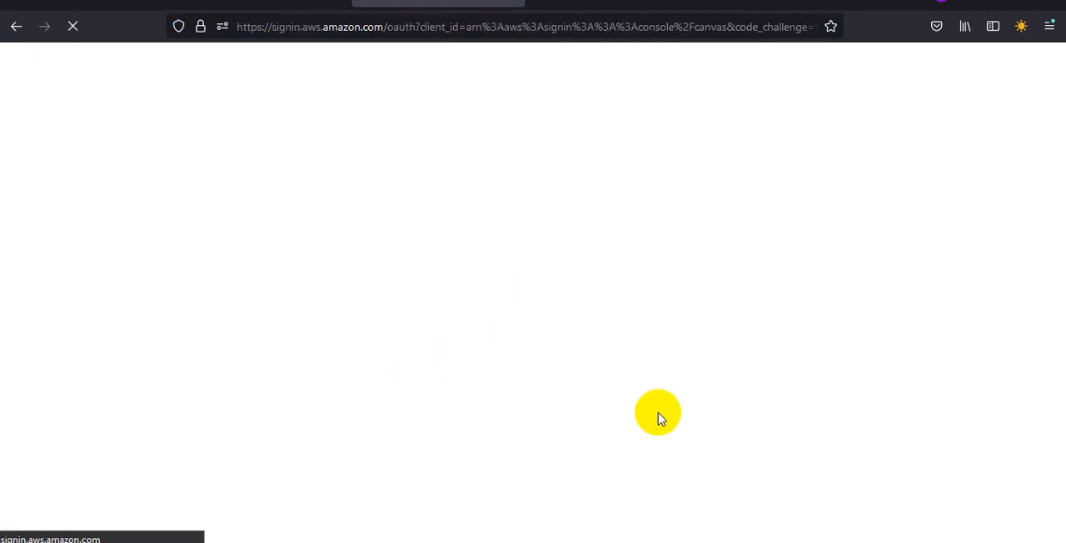
Step: Copy the console login link from new_user_credentials.xlsx in Excel and load it in the private Firefox window
{"action": "left_click", "coordinate": [708, 542]}
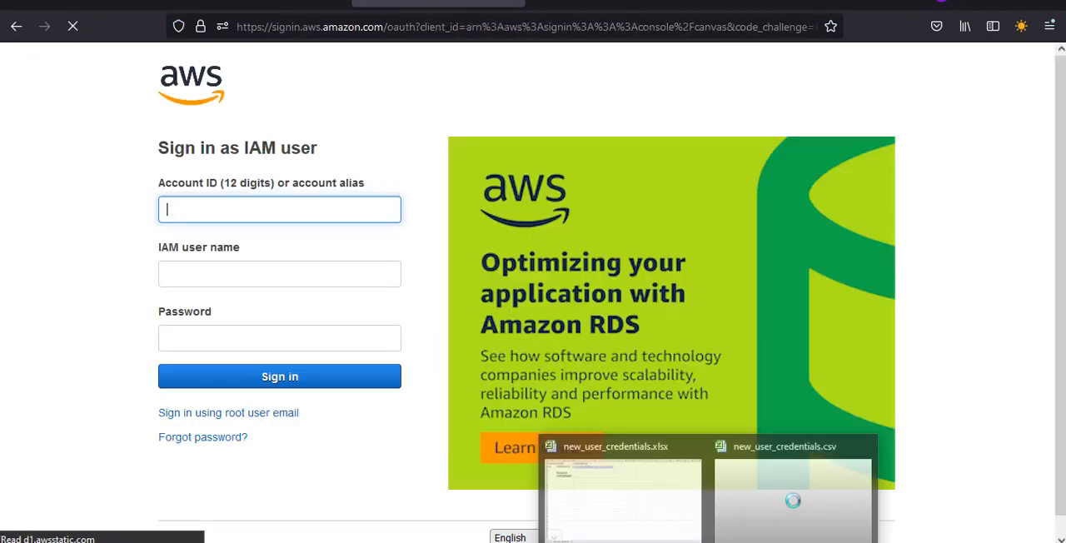
{"action": "left_click", "coordinate": [600, 502]}
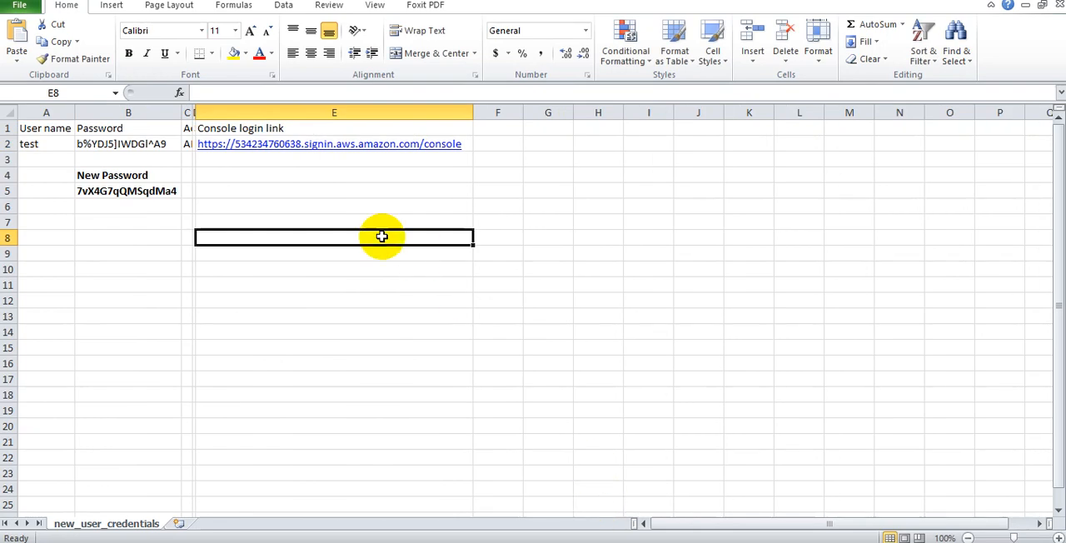
{"action": "left_click", "coordinate": [469, 148]}
{"action": "left_click", "coordinate": [469, 150]}
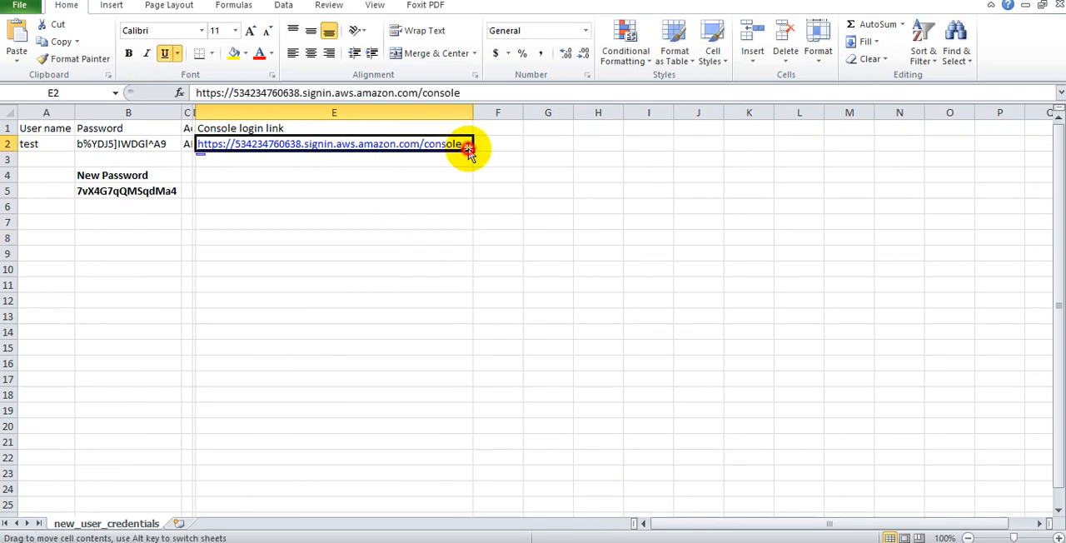
{"action": "double_click", "coordinate": [464, 143]}
{"action": "double_click", "coordinate": [464, 144]}
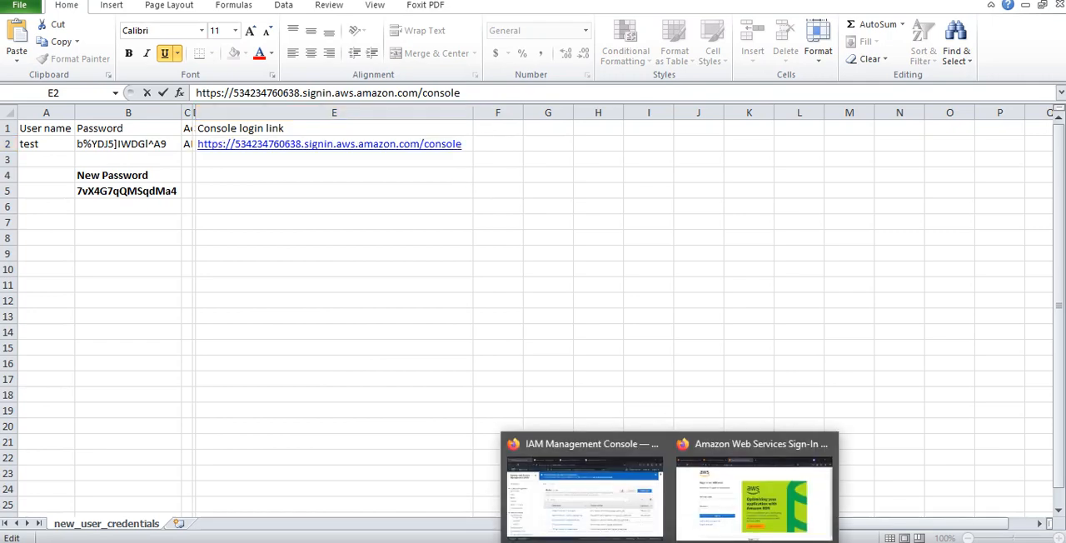
{"action": "left_click", "coordinate": [711, 490]}
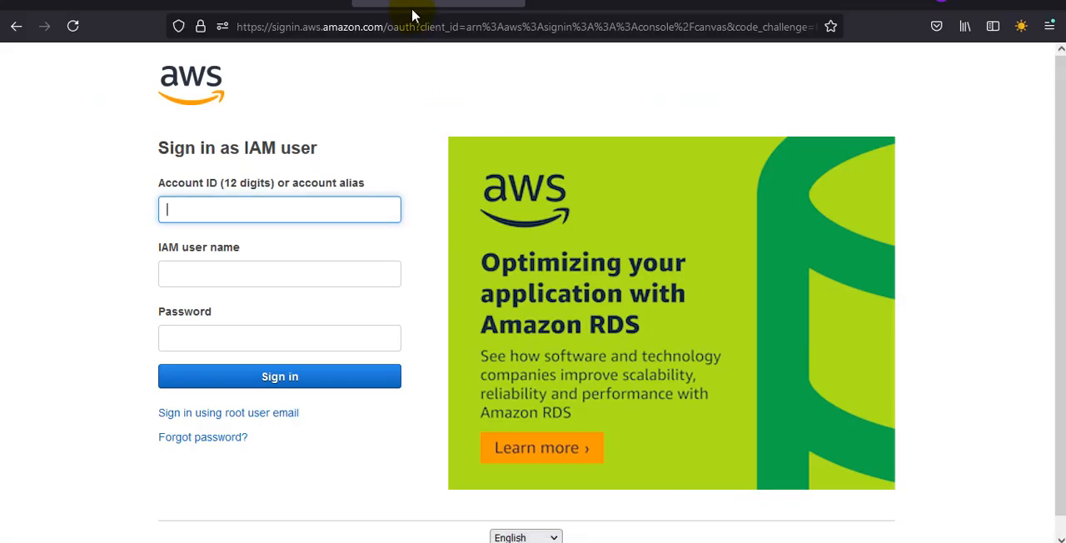
{"action": "left_click", "coordinate": [412, 23]}
{"action": "type", "text": "https://534234760638.signin.aws.amazon.com/console"}
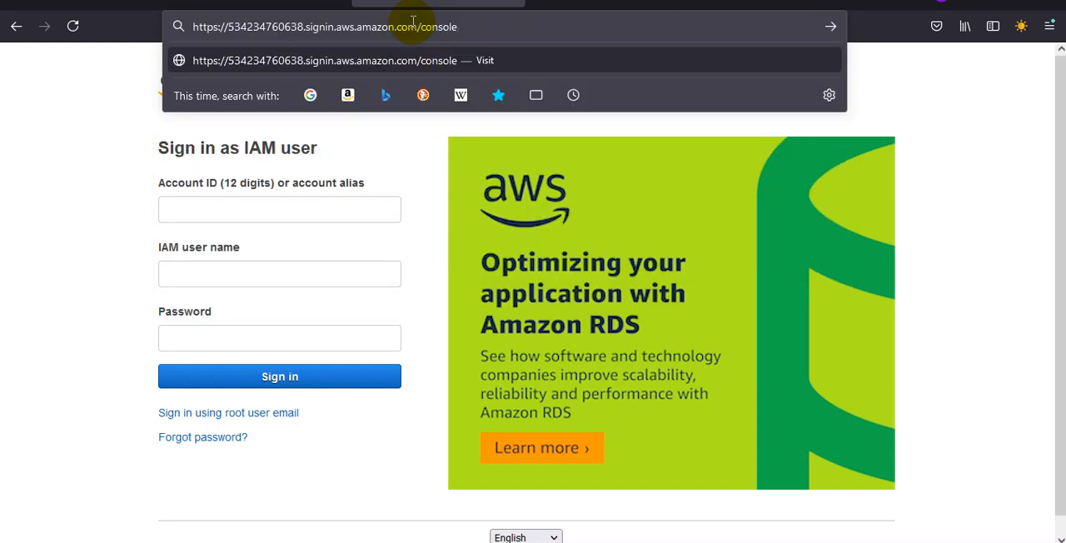
{"action": "key", "text": "Return"}
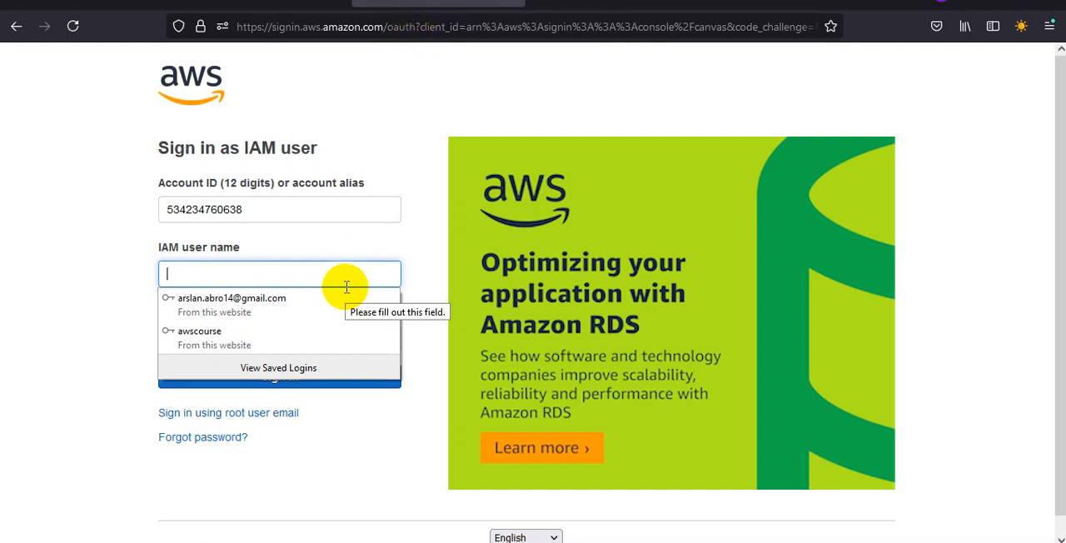
Step: Copy the new password from the new_user_credentials sheet in Excel and sign in to the AWS console in Firefox as IAM user test
{"action": "left_click", "coordinate": [629, 512]}
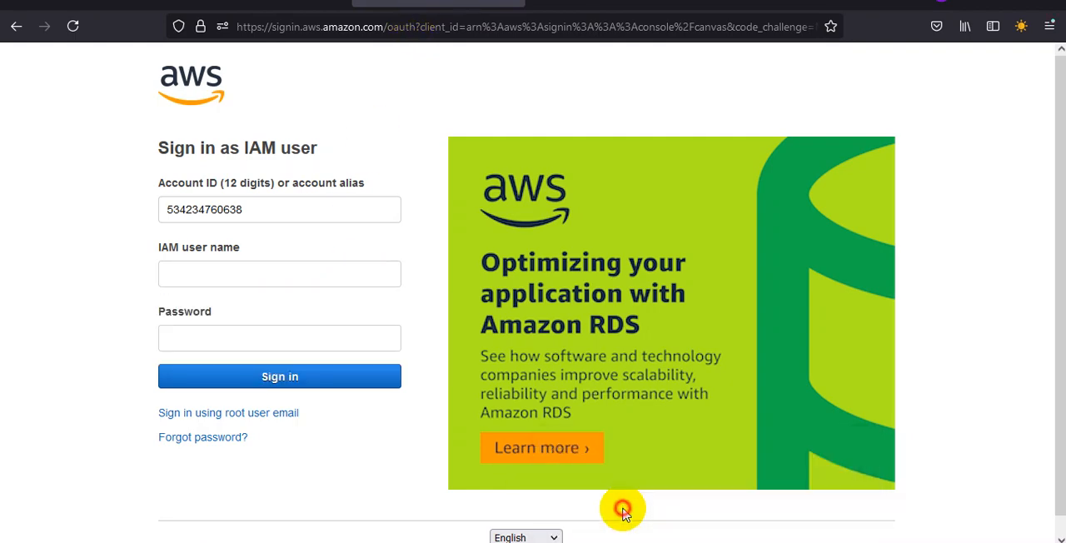
{"action": "left_click", "coordinate": [102, 194]}
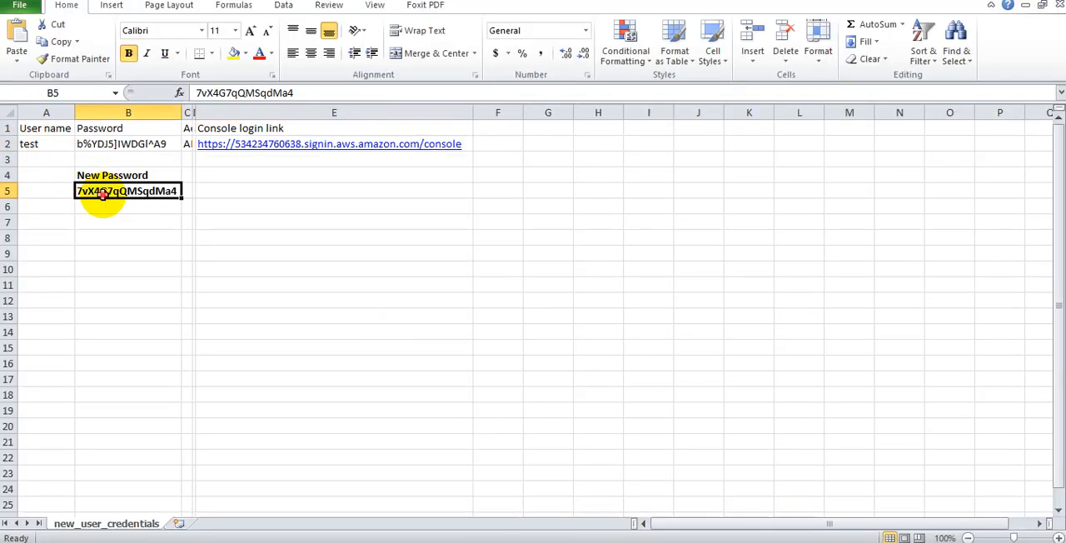
{"action": "double_click", "coordinate": [103, 192]}
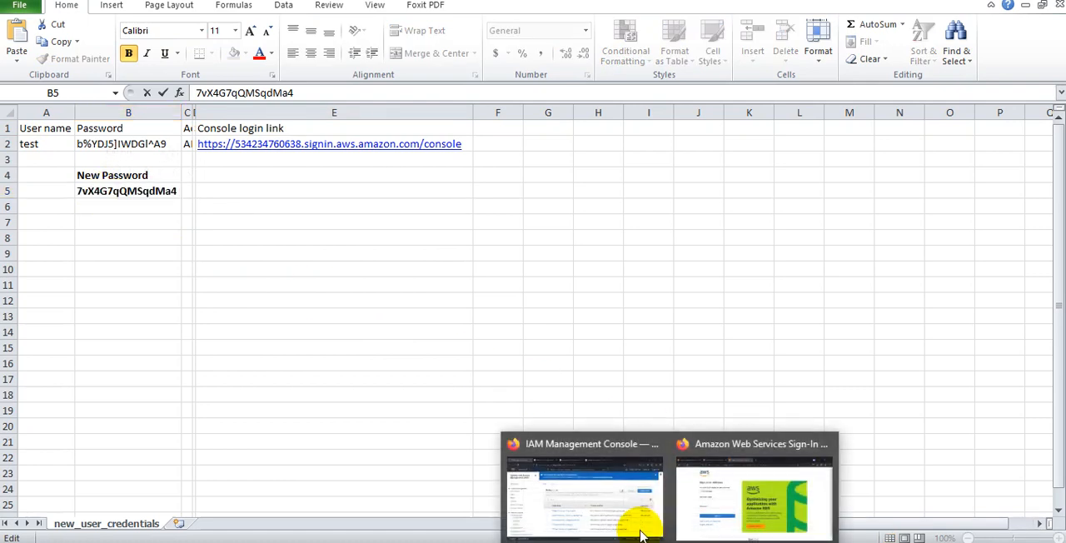
{"action": "left_click", "coordinate": [697, 508]}
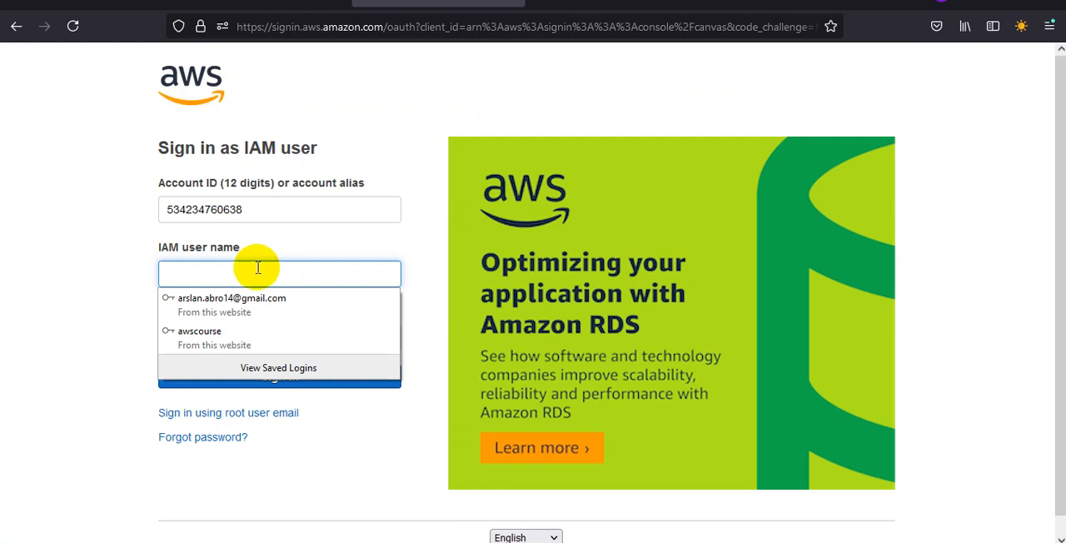
{"action": "type", "text": "test"}
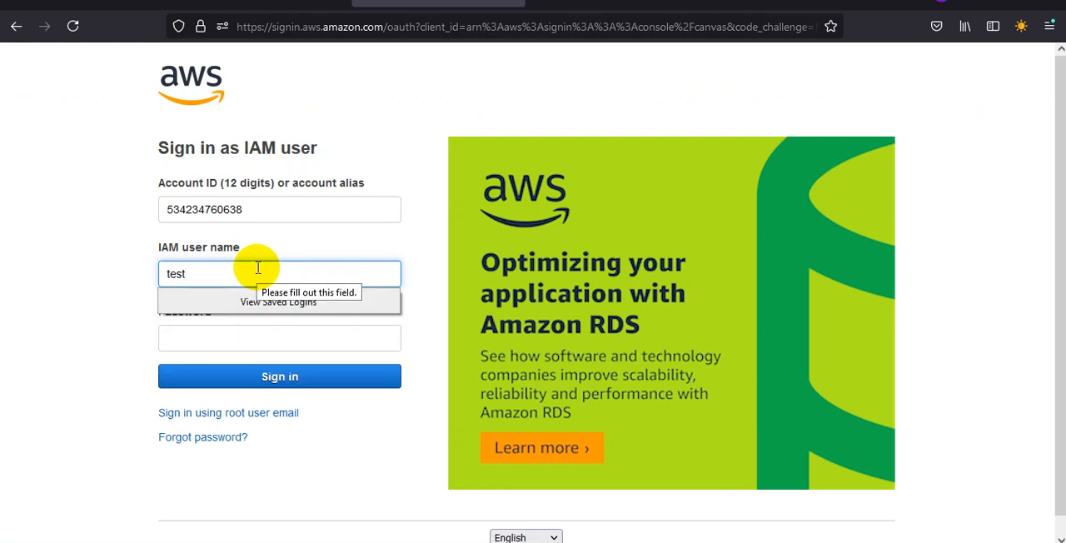
{"action": "key", "text": "Tab"}
{"action": "key", "text": "ctrl+v"}
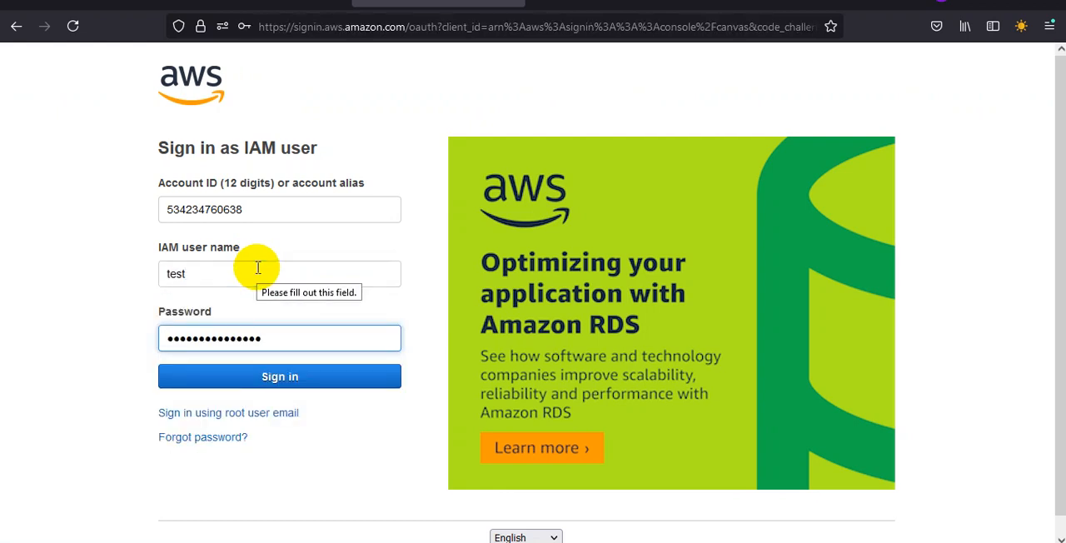
{"action": "left_click", "coordinate": [279, 385]}
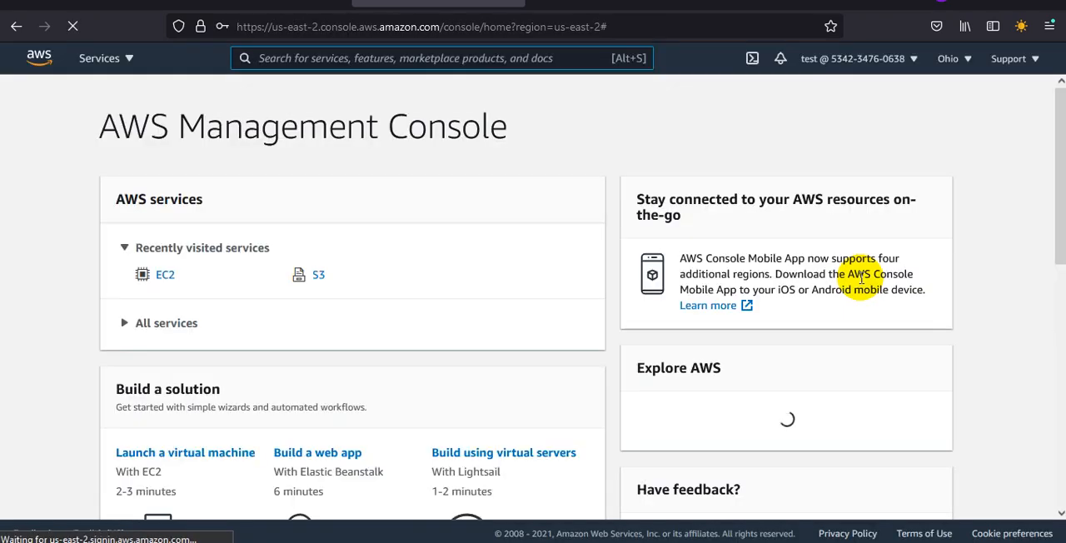
Step: Compare the account menu of IAM user test with the main account's menu in the IAM console window
{"action": "left_click", "coordinate": [907, 66]}
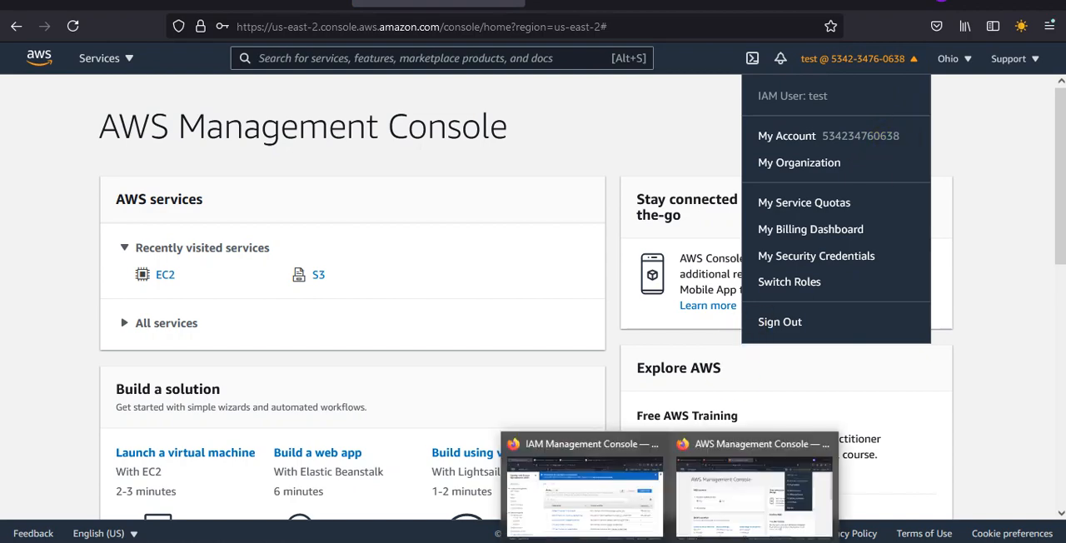
{"action": "left_click", "coordinate": [586, 507]}
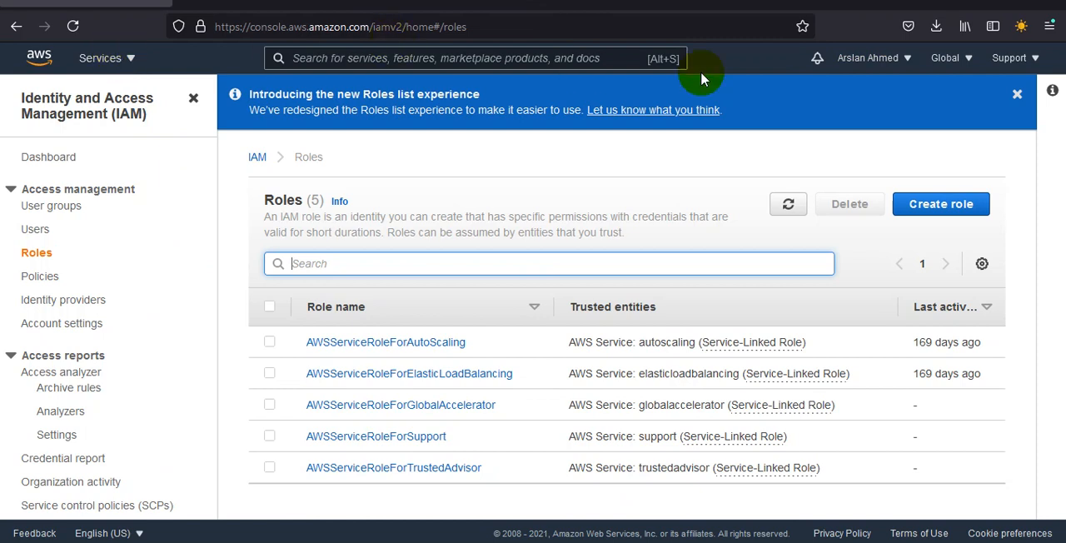
{"action": "left_click", "coordinate": [909, 57]}
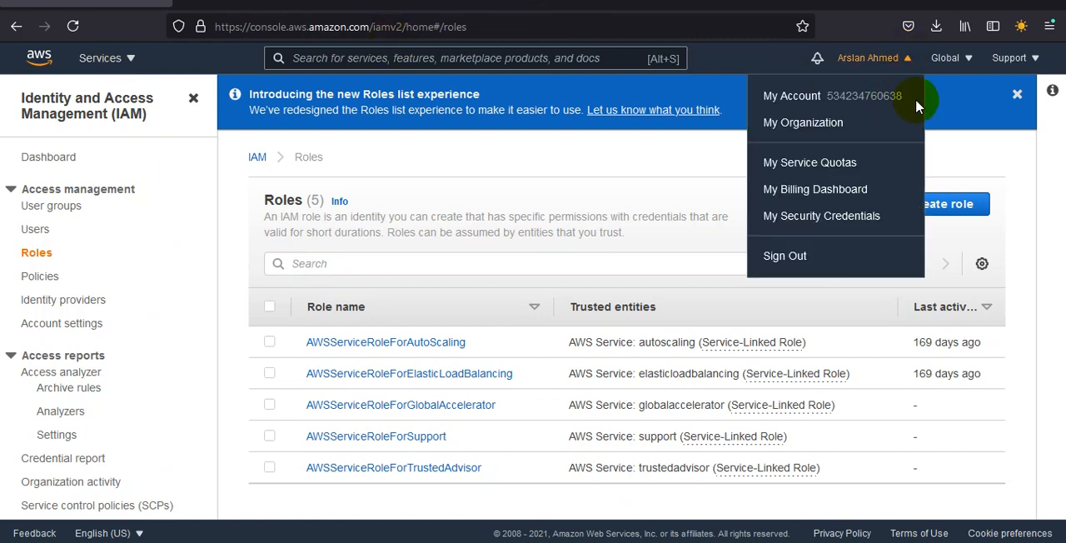
{"action": "left_click", "coordinate": [672, 542]}
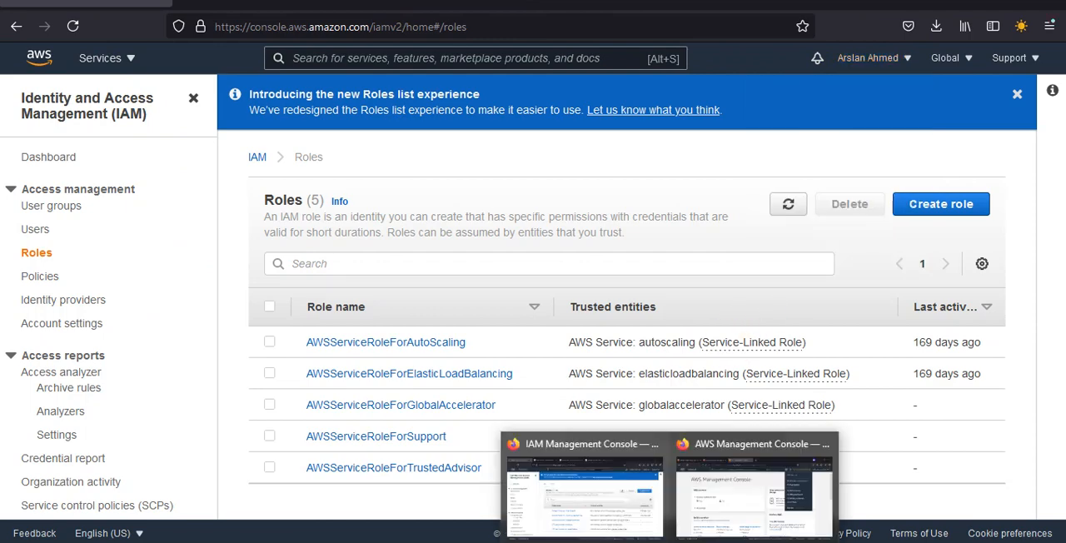
{"action": "left_click", "coordinate": [672, 494]}
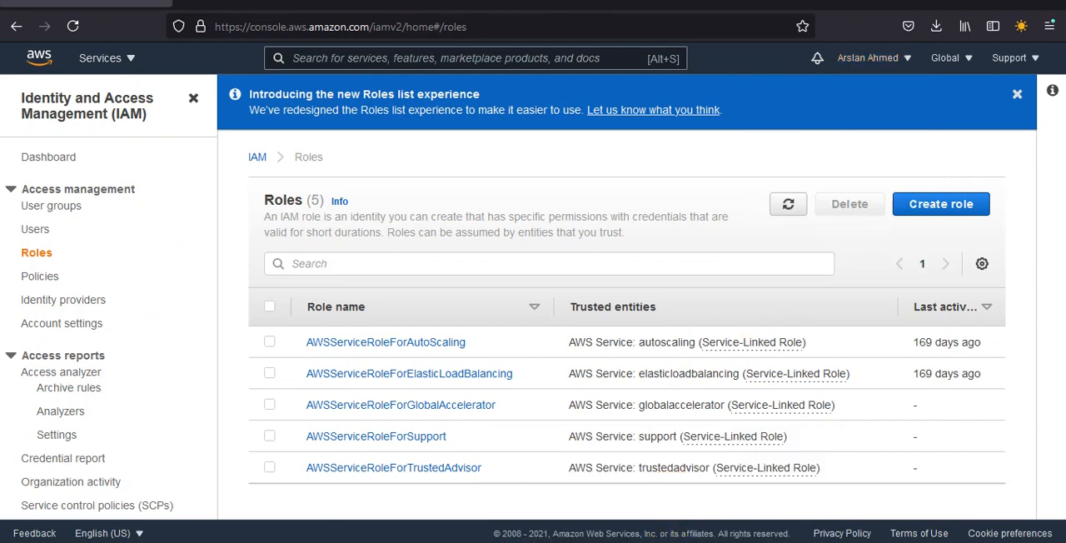
{"action": "left_click", "coordinate": [671, 541]}
{"action": "left_click", "coordinate": [754, 464]}
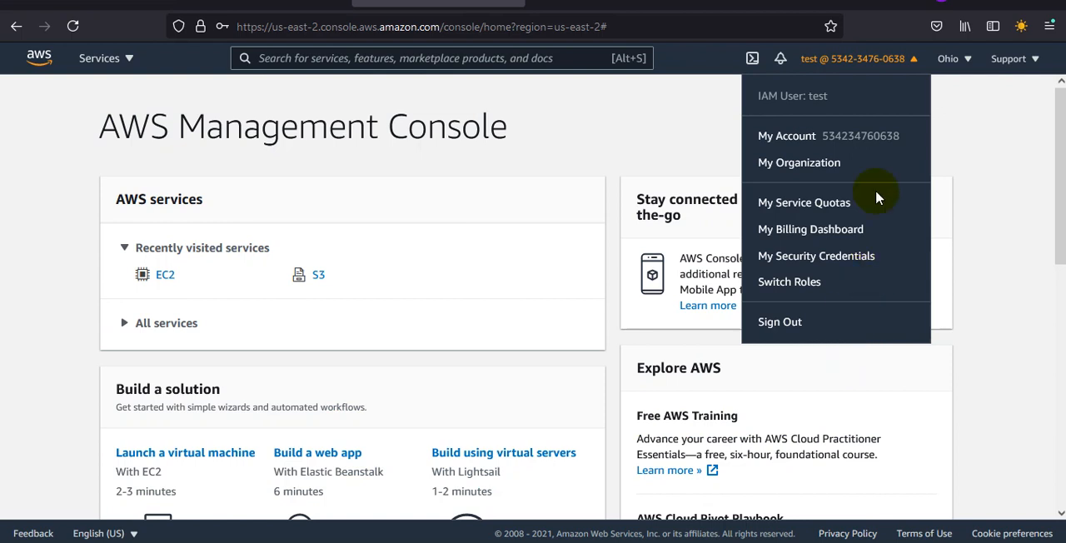
Step: Open the EC2 service as IAM user test, dismiss the welcome-back message, and go to the EC2 Dashboard
{"action": "left_click", "coordinate": [165, 280]}
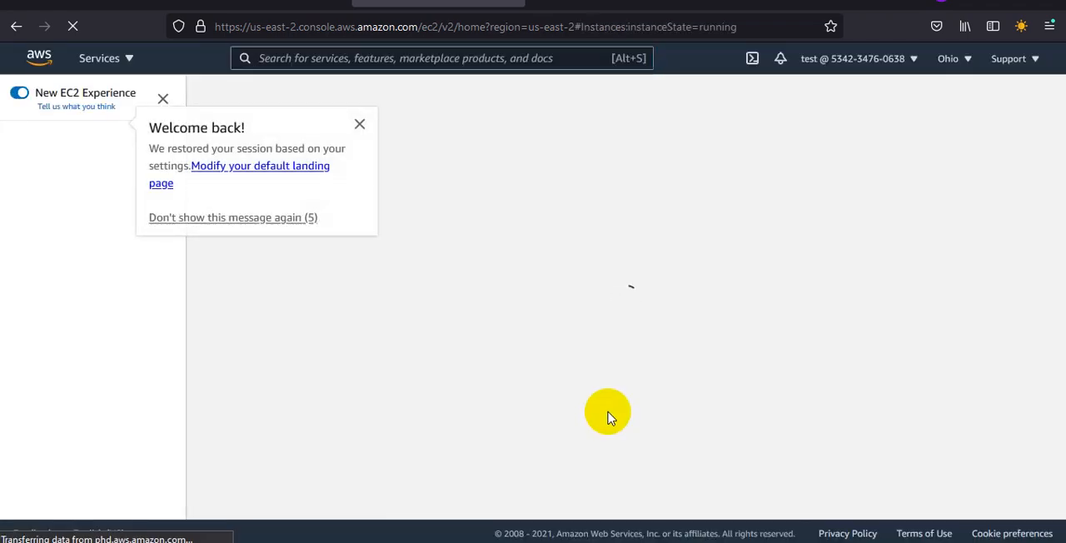
{"action": "left_click", "coordinate": [360, 125]}
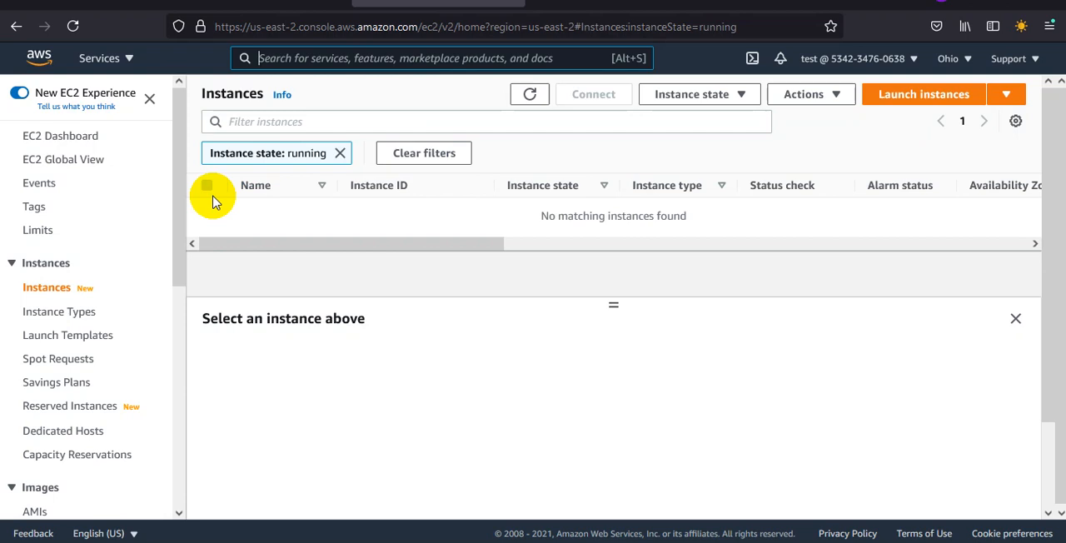
{"action": "left_click", "coordinate": [29, 137]}
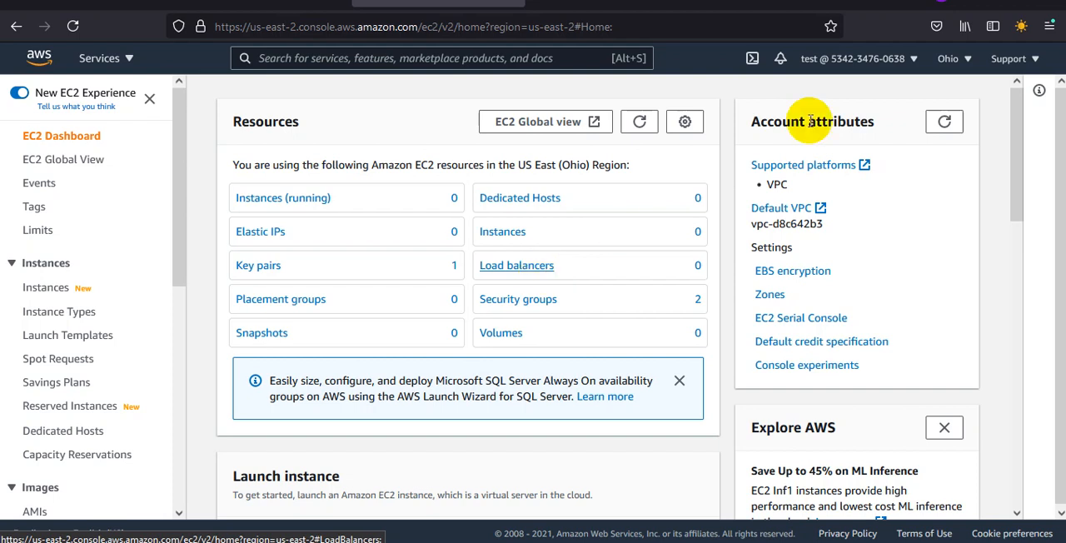
Step: Check the account menu of IAM user test and view the running EC2 instances in the Ohio region
{"action": "left_click", "coordinate": [845, 67]}
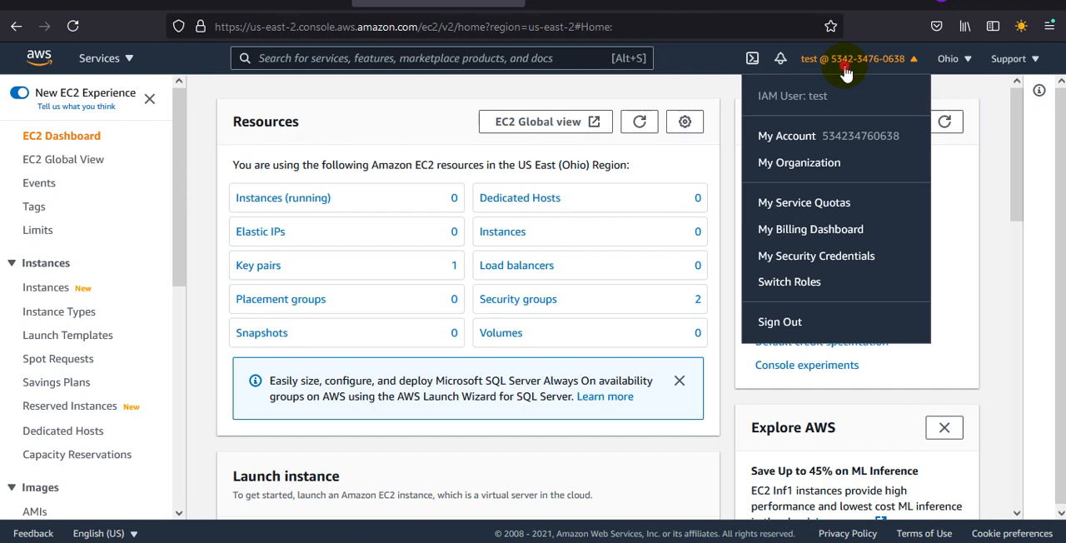
{"action": "left_click", "coordinate": [845, 60]}
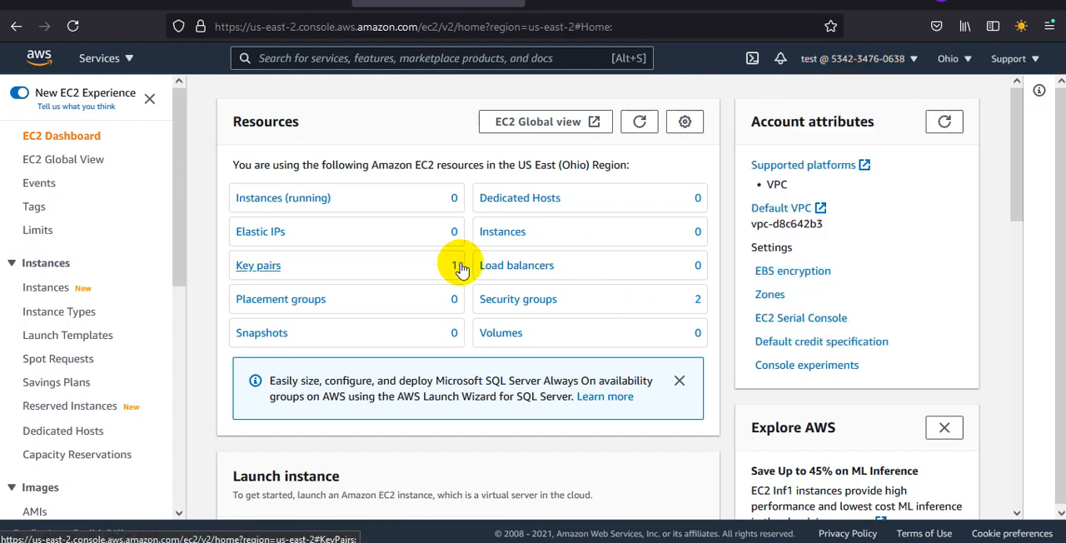
{"action": "left_click", "coordinate": [286, 204]}
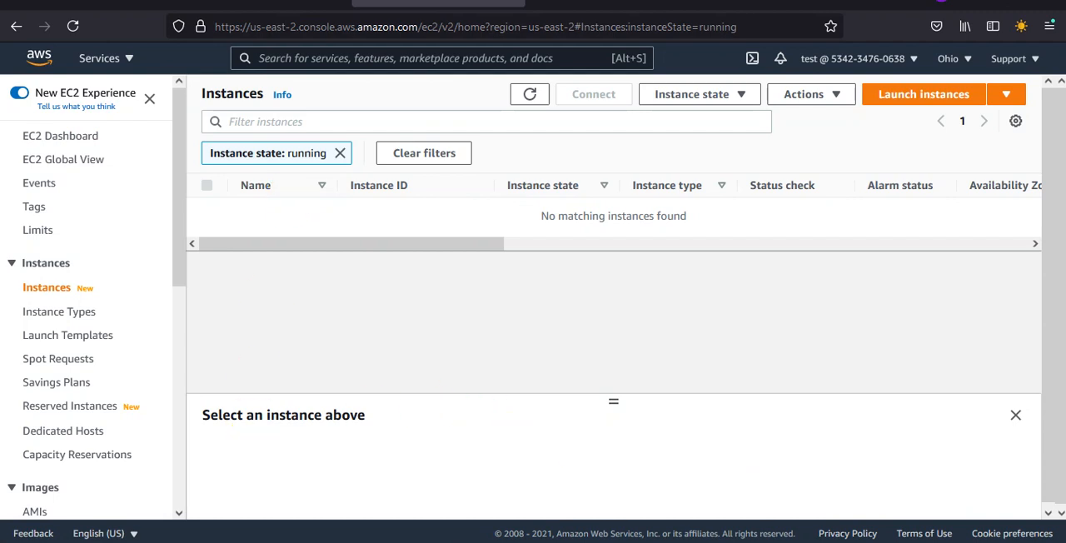
{"action": "left_click", "coordinate": [544, 496]}
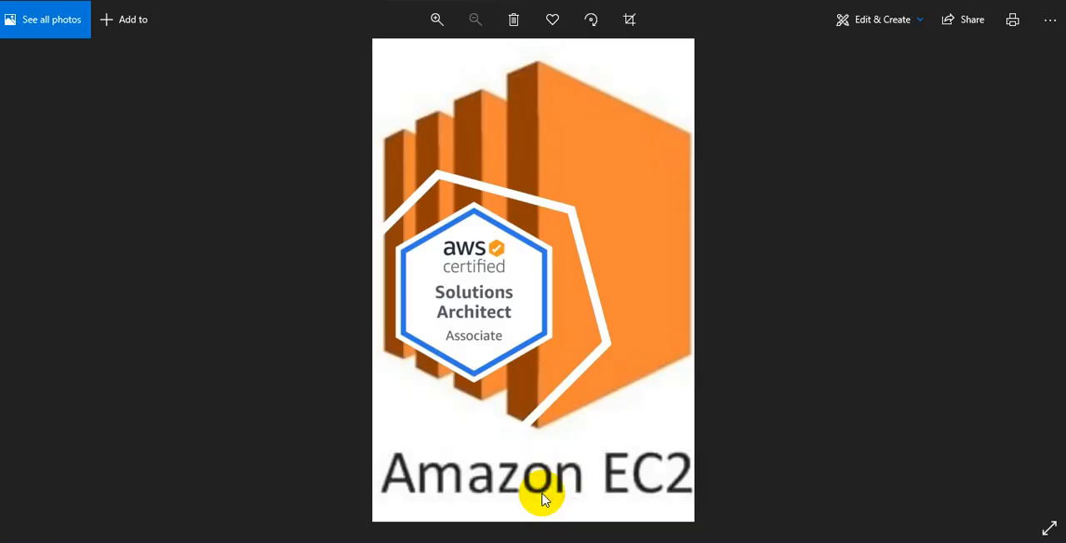
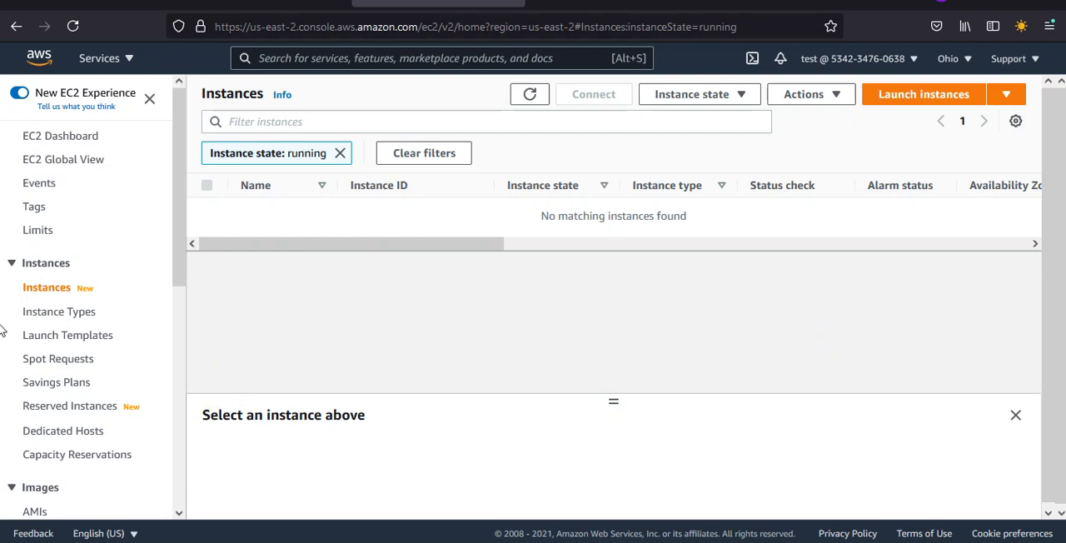
Step: Turn off the New EC2 Experience to switch the EC2 console back to its old interface
{"action": "left_click", "coordinate": [24, 95]}
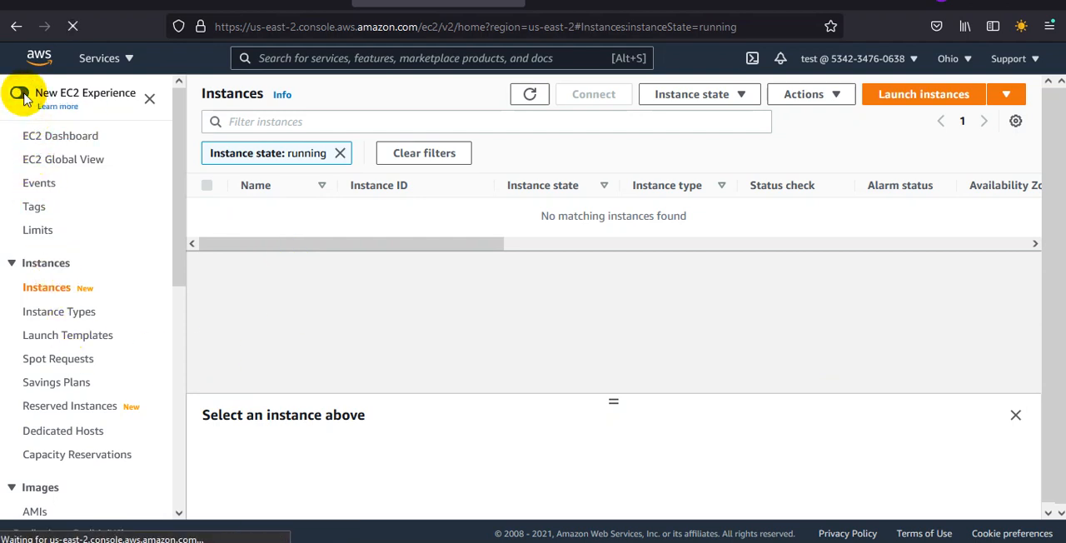